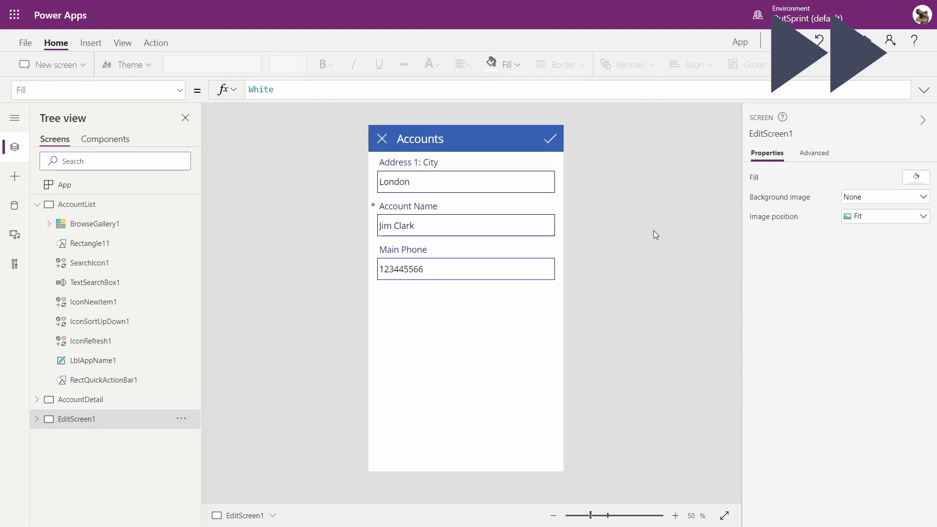
Delete the image placeholder from the gallery on the AccountList screen.
click(37, 205)
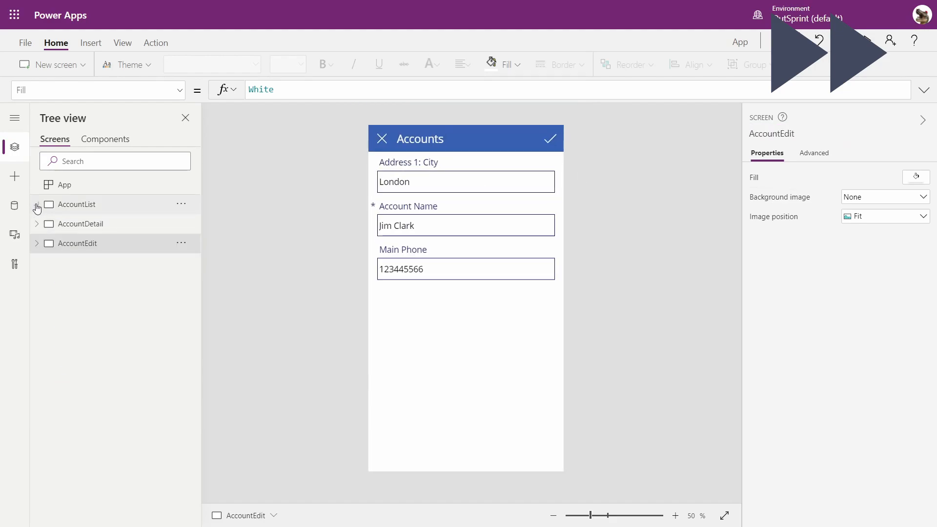
click(69, 204)
click(399, 198)
key(Delete)
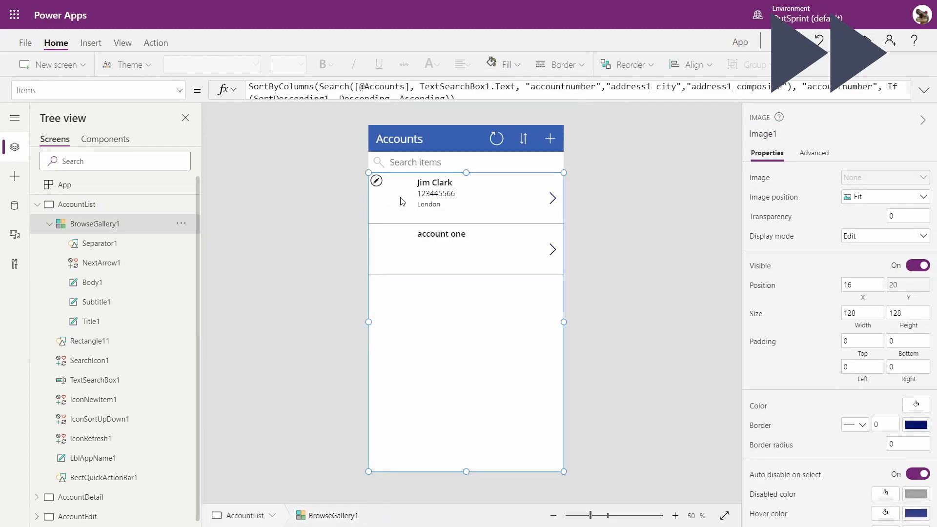
Remove the Image1 references from the gallery title's formulas, setting X to 16 and Width to Parent.TemplateWidth - 104.
click(366, 171)
click(404, 188)
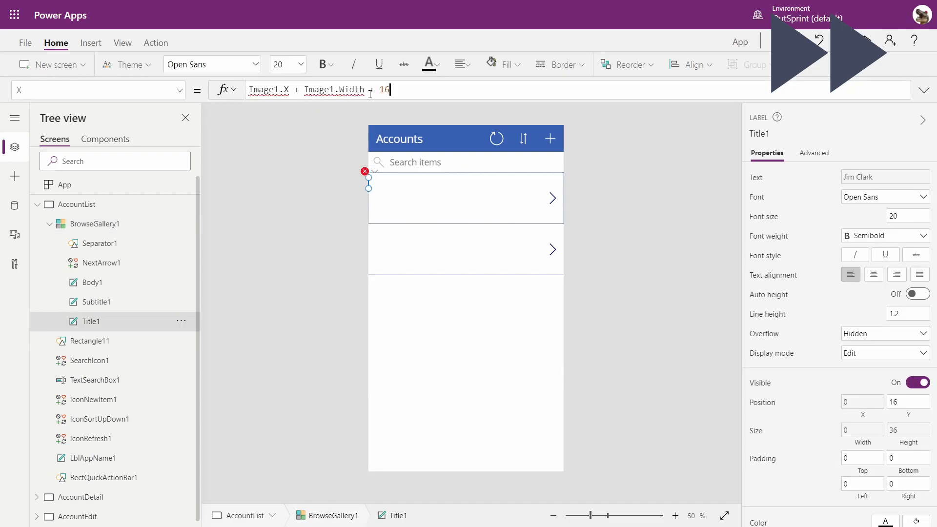
key(Delete)
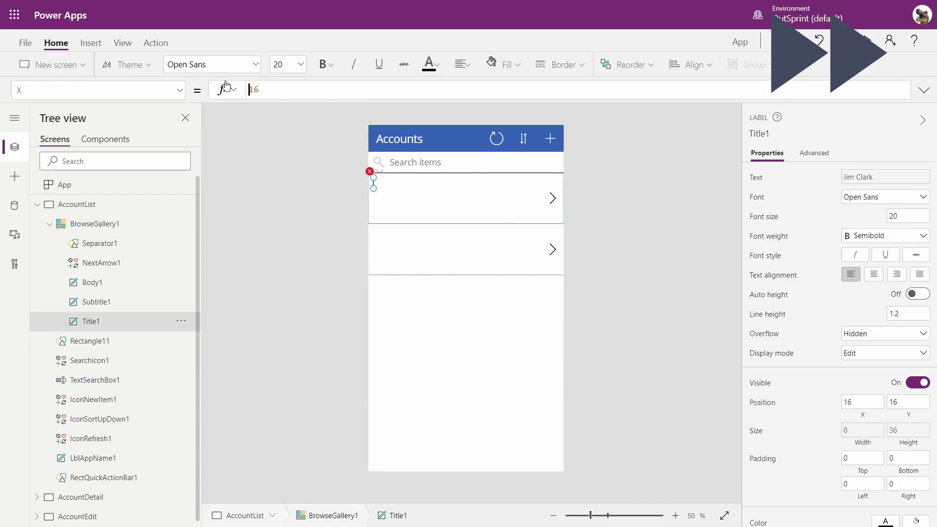
click(370, 171)
click(404, 188)
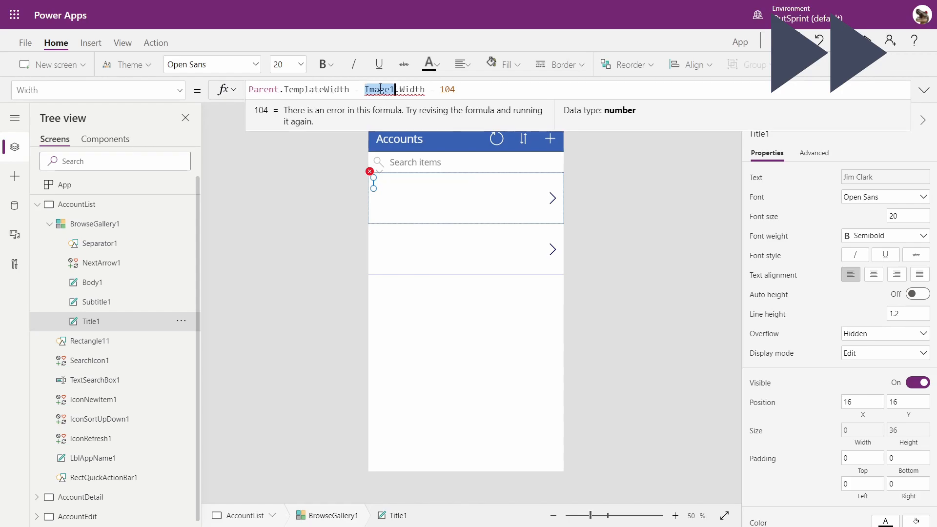
key(Delete)
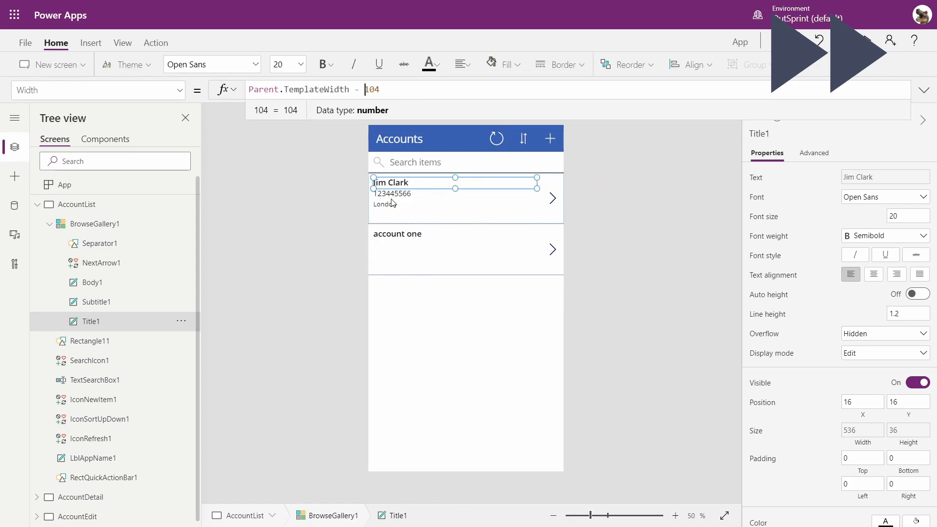
Move the phone and city labels slightly down below the title in the gallery's first row.
click(394, 207)
drag(456, 219, 404, 197)
click(403, 192)
click(437, 184)
click(495, 230)
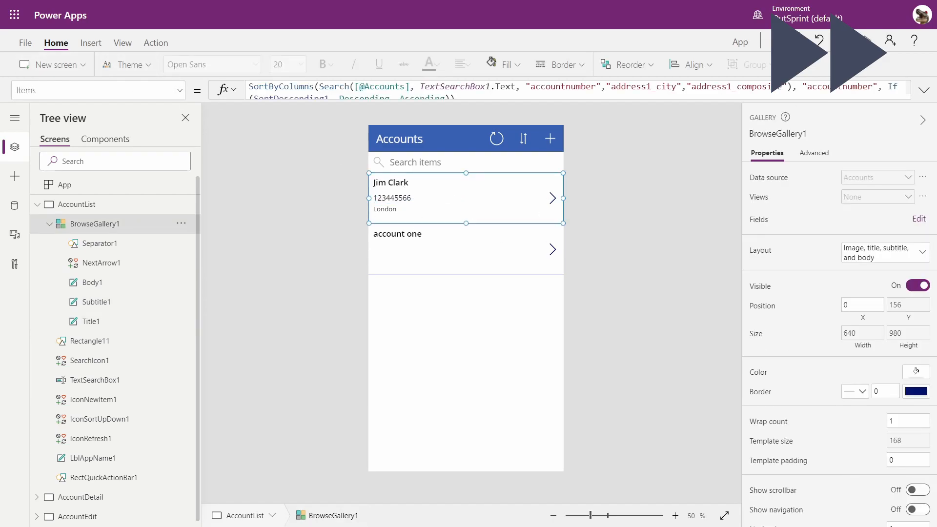
Preview the app, open an account's edit form, cancel it and exit the preview.
click(866, 41)
click(599, 117)
click(598, 29)
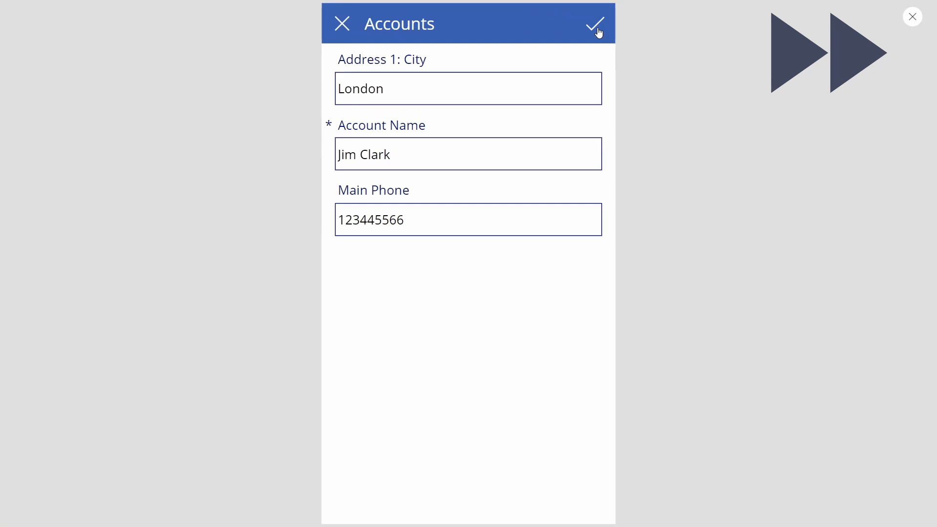
click(343, 34)
click(341, 22)
click(912, 17)
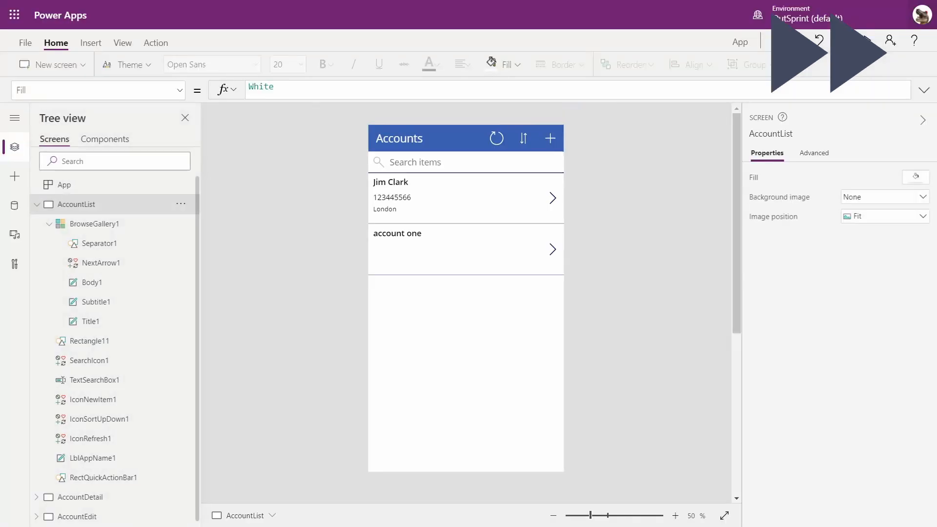
Name the app FileUploadDemo in its settings and choose an icon for it.
click(24, 43)
text(FileUploadDemo)
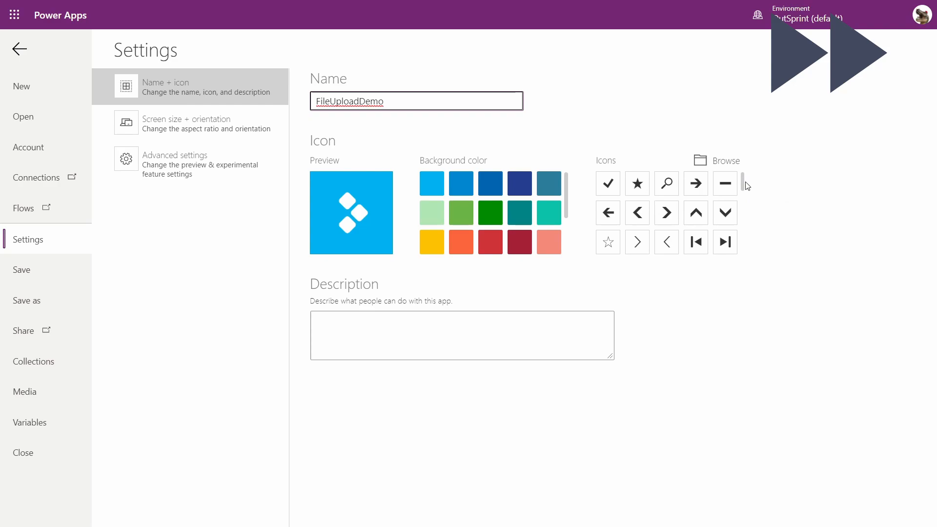
scroll(742, 181, down, 5)
drag(745, 219, 745, 225)
scroll(739, 222, up, 1)
click(666, 235)
Save the app to the cloud as FileUploadDemo and return to the editor.
click(26, 276)
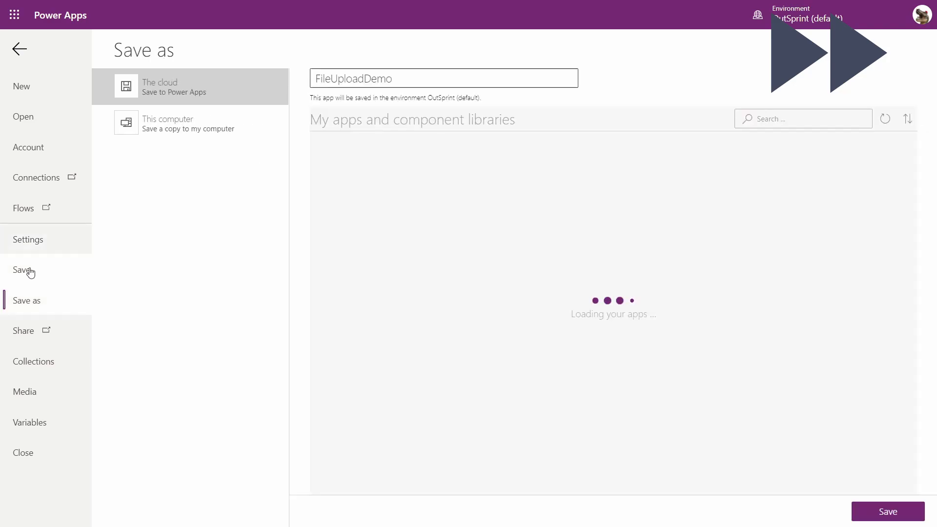
click(881, 512)
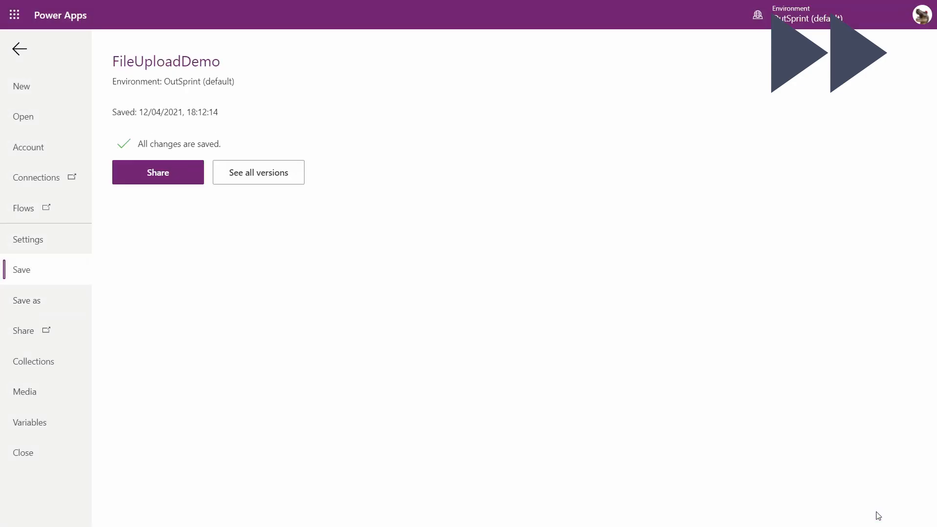
click(15, 51)
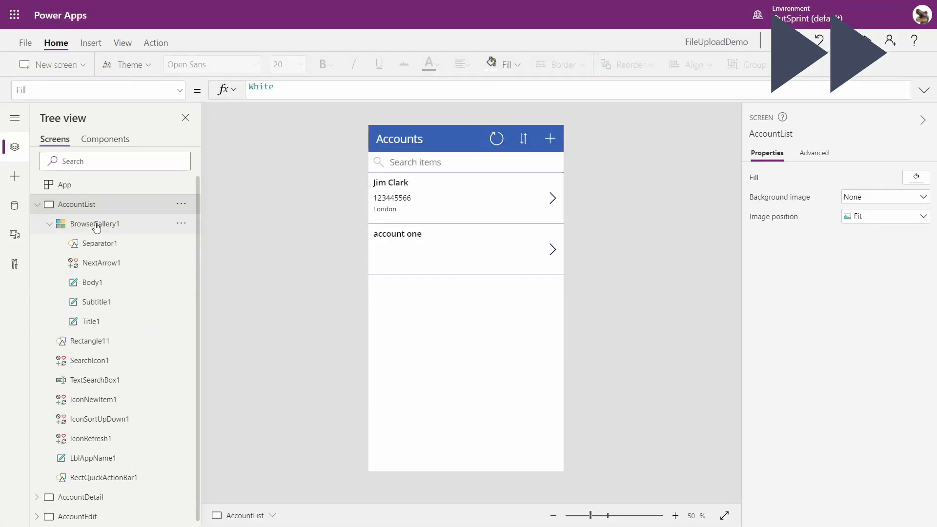
Select EditForm1 on the AccountEdit screen.
click(38, 205)
click(70, 246)
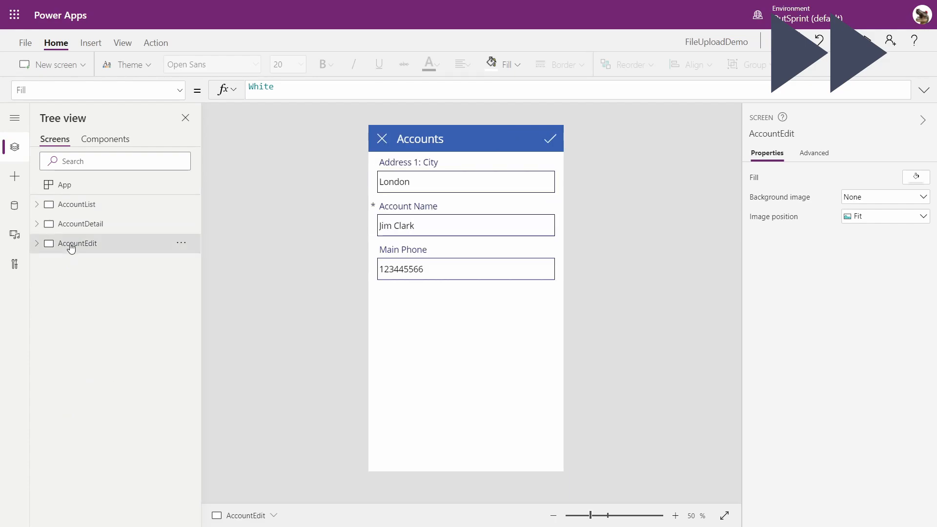
click(45, 245)
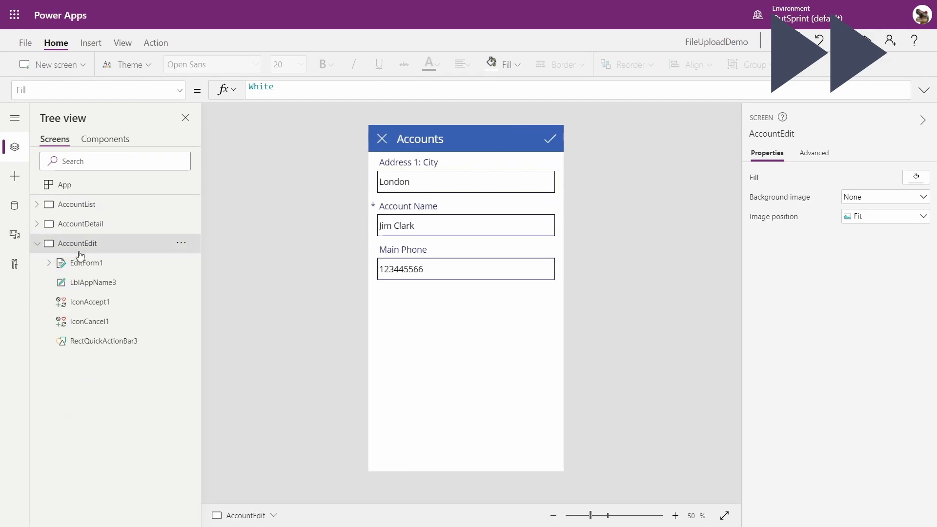
click(99, 267)
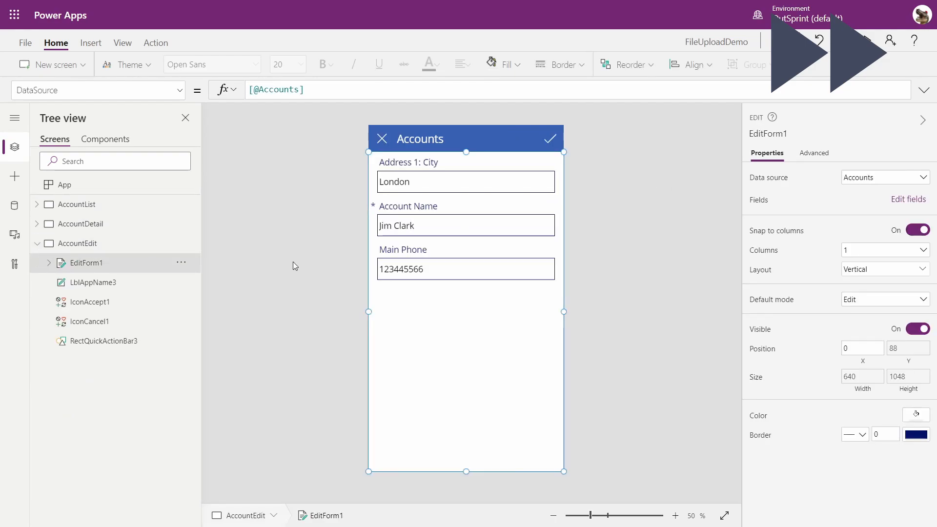
Look through the Input and Media controls available for insertion for an attachment control.
click(15, 176)
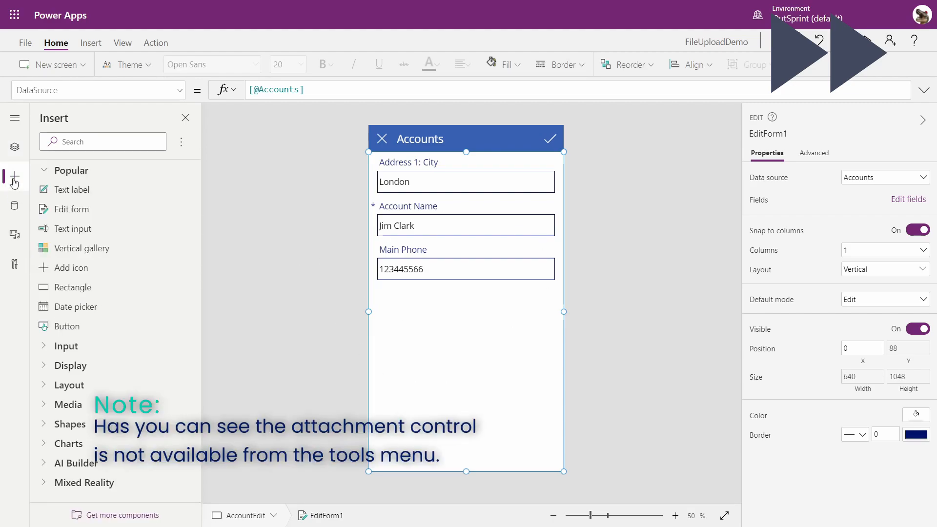
click(49, 346)
scroll(50, 343, down, 5)
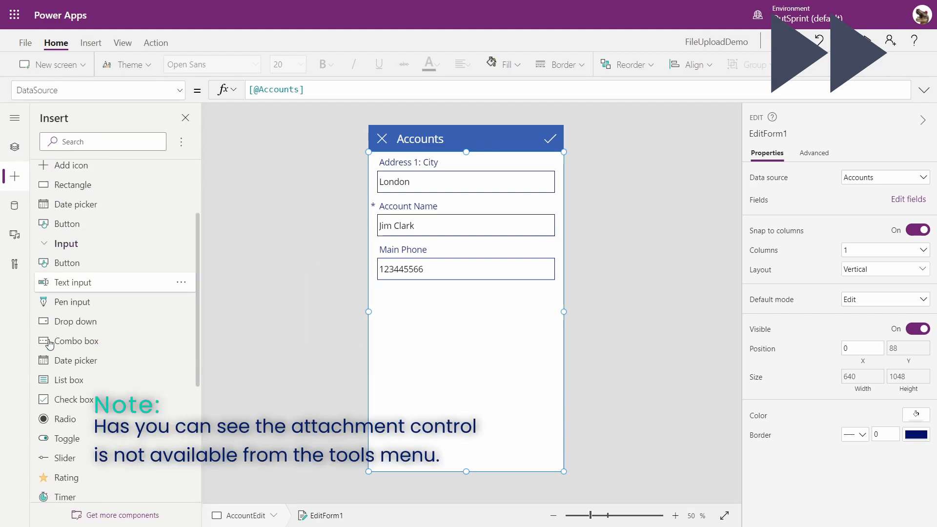
scroll(50, 343, down, 3)
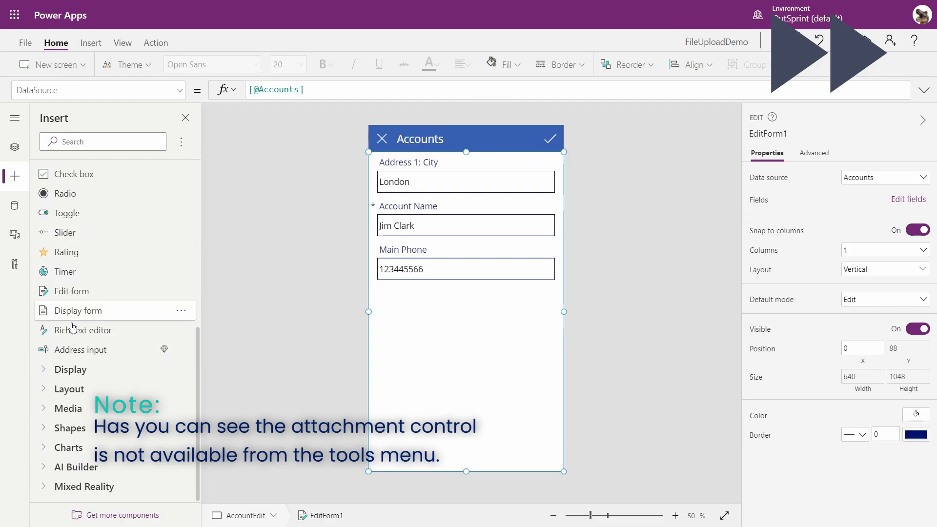
click(48, 412)
scroll(86, 280, down, 4)
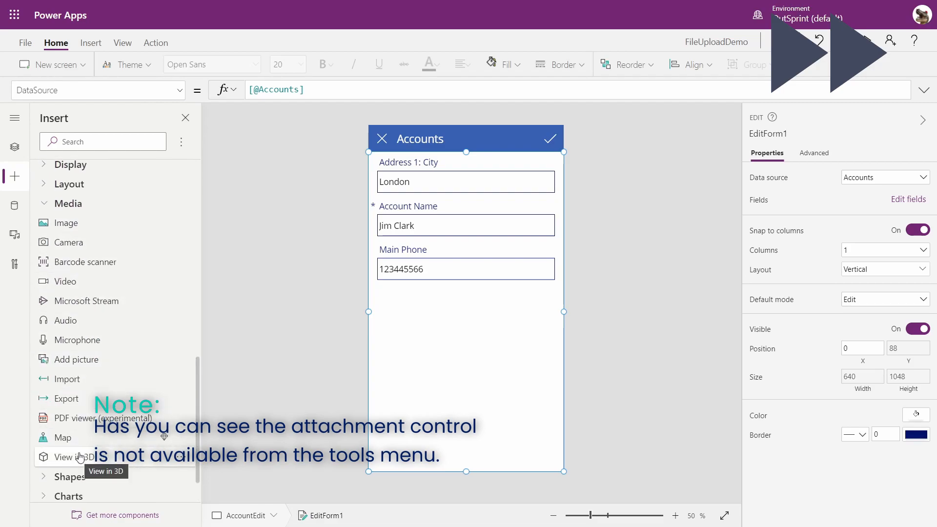
Add the Attachments field to EditForm1.
click(907, 199)
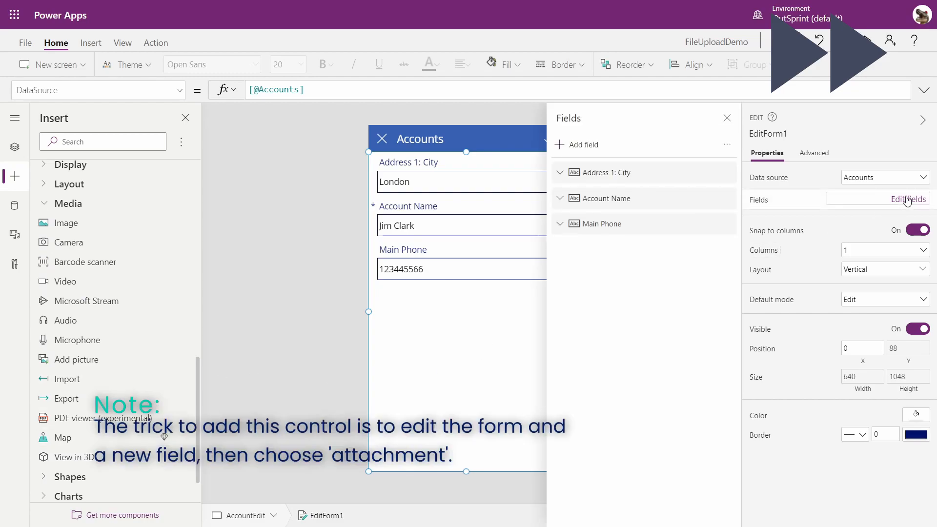
click(563, 146)
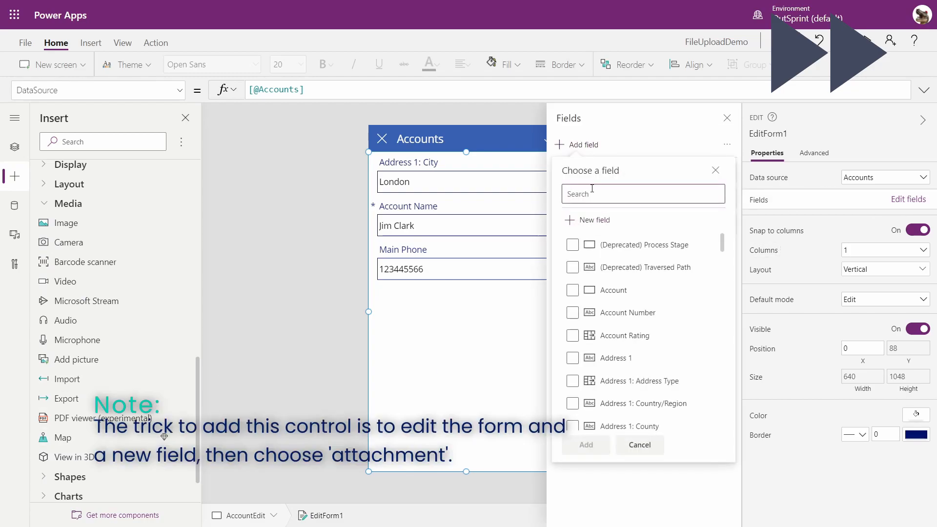
text(att)
click(572, 243)
click(584, 272)
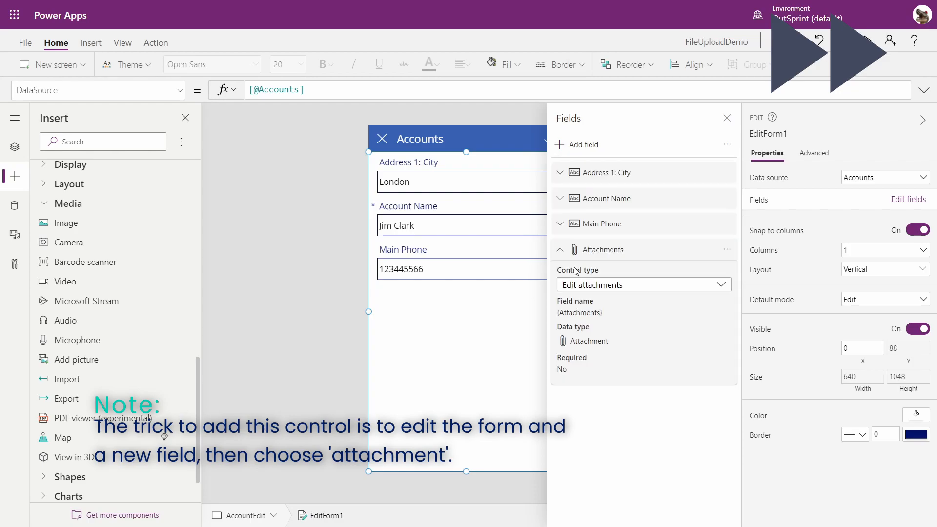
click(727, 118)
Rename the attachment control in the Attachments card as AttachmentControl.
click(16, 152)
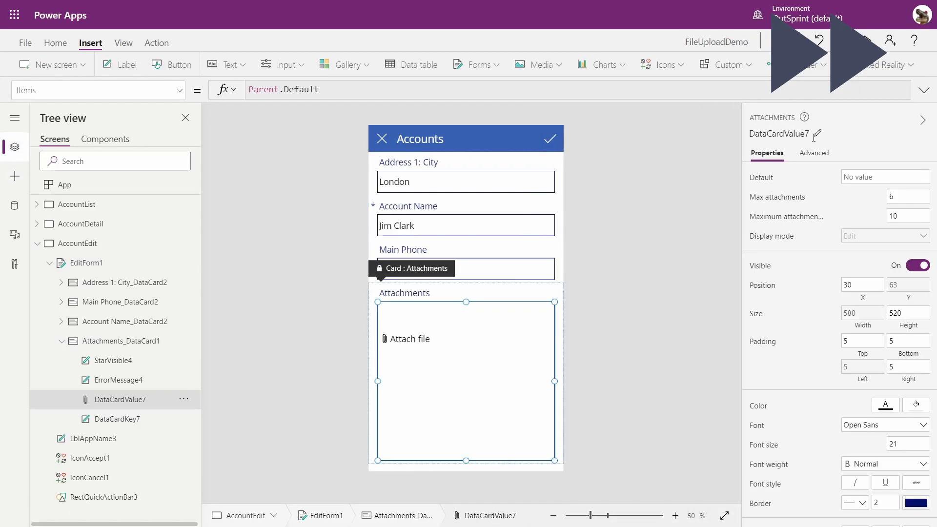
click(819, 131)
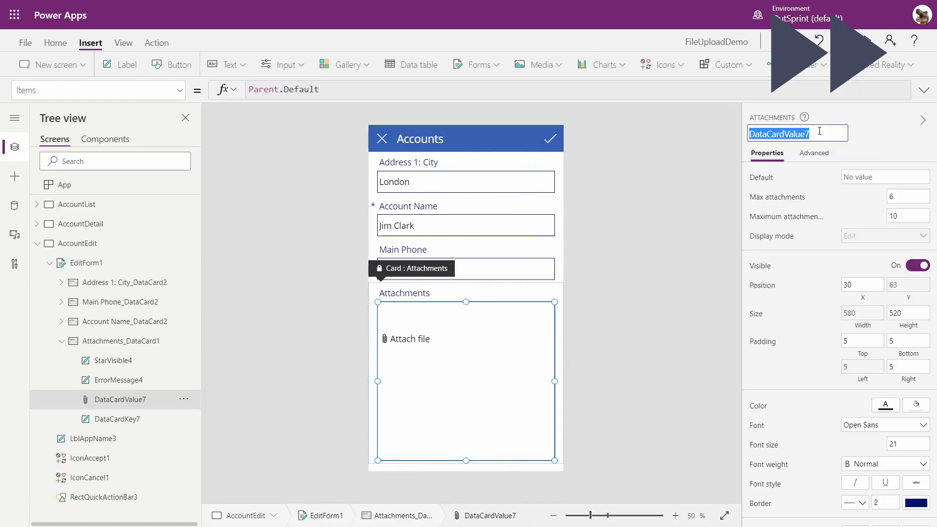
text(AttachmentControl)
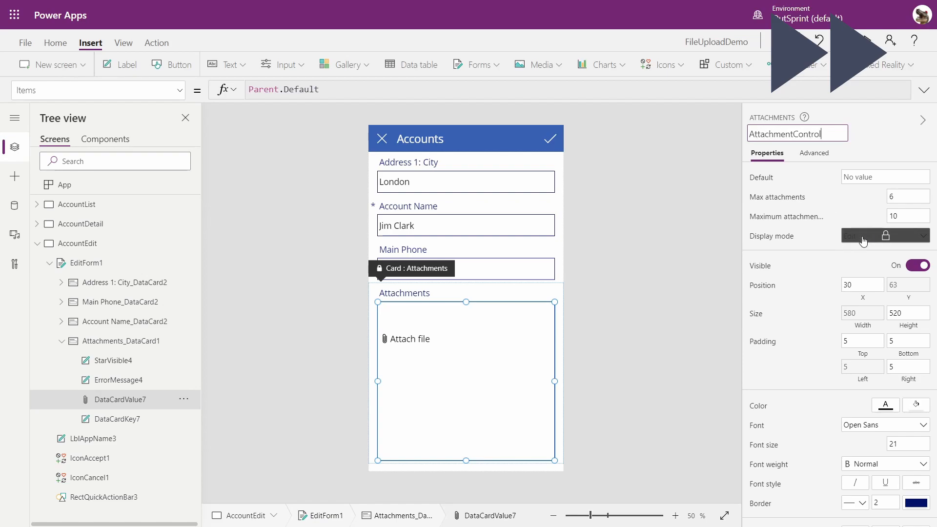
click(652, 277)
click(407, 398)
click(408, 398)
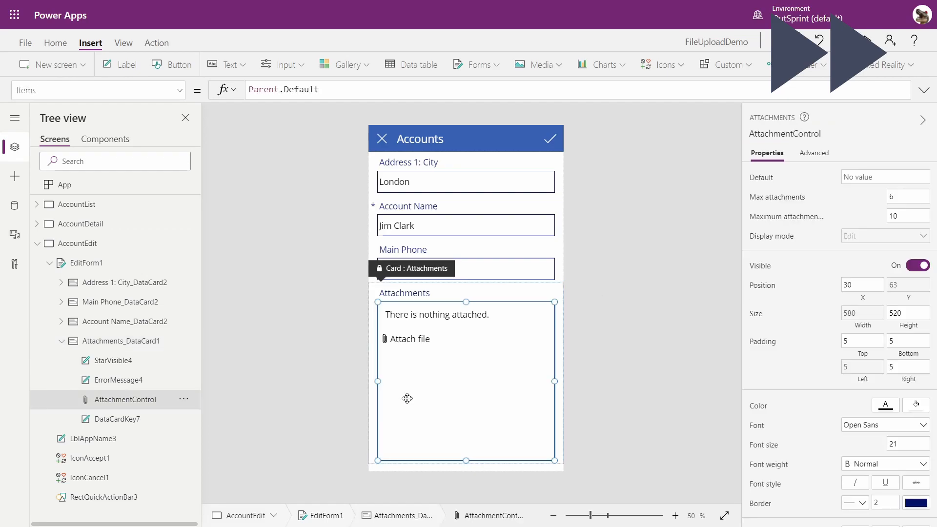
Unlock the Attachments card, add a text label to it and place the label at about X 40, Y 362.
click(126, 66)
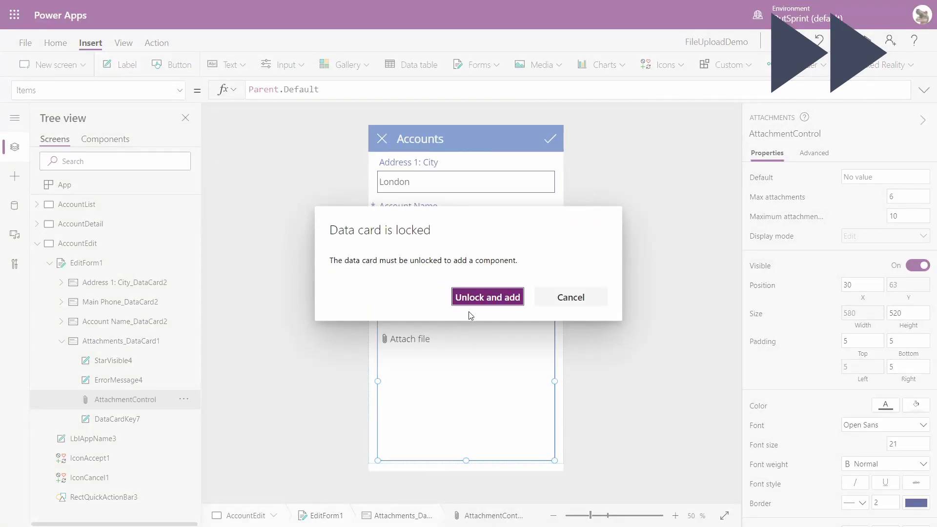
click(471, 298)
drag(452, 307, 455, 407)
Set the new label's Text formula to Last(AttachmentControl.Attachments).Value.
triple_click(244, 89)
text(Last)
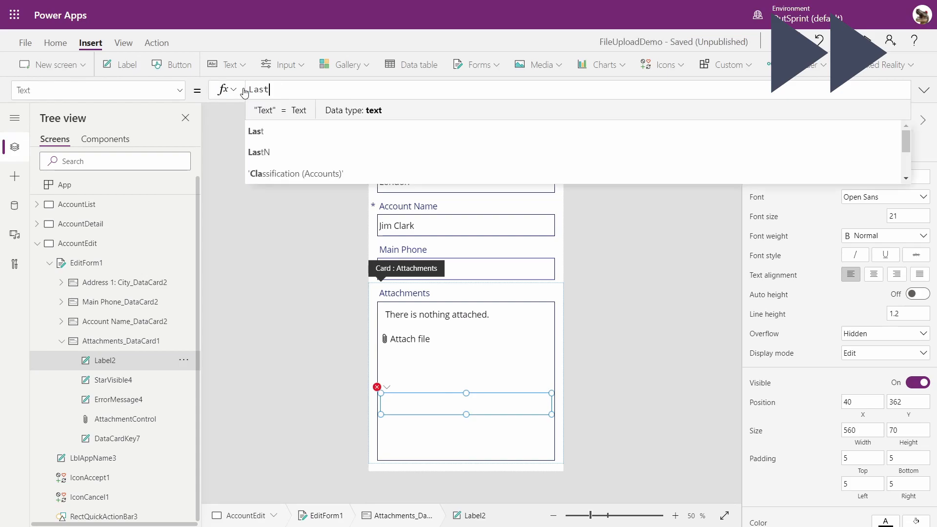
text((atta)
click(257, 113)
text(.)
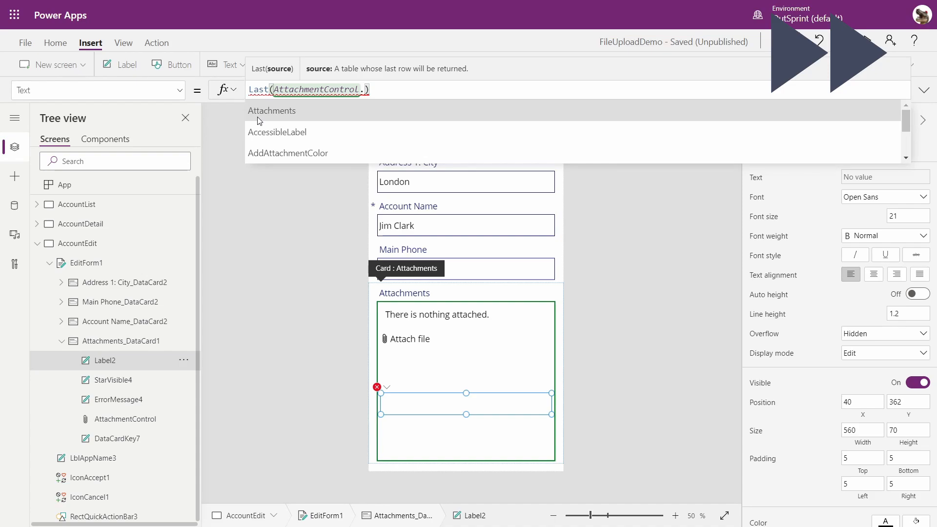
click(258, 119)
text().)
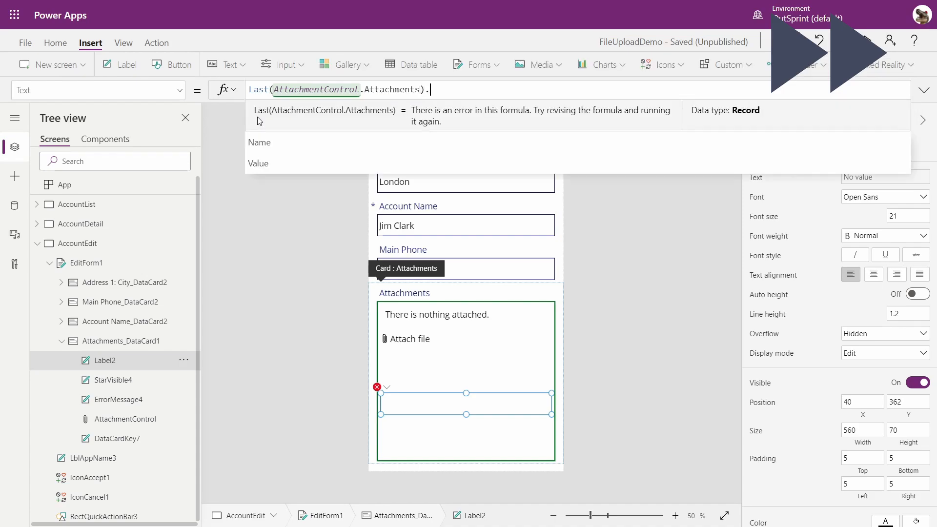
click(256, 126)
click(608, 245)
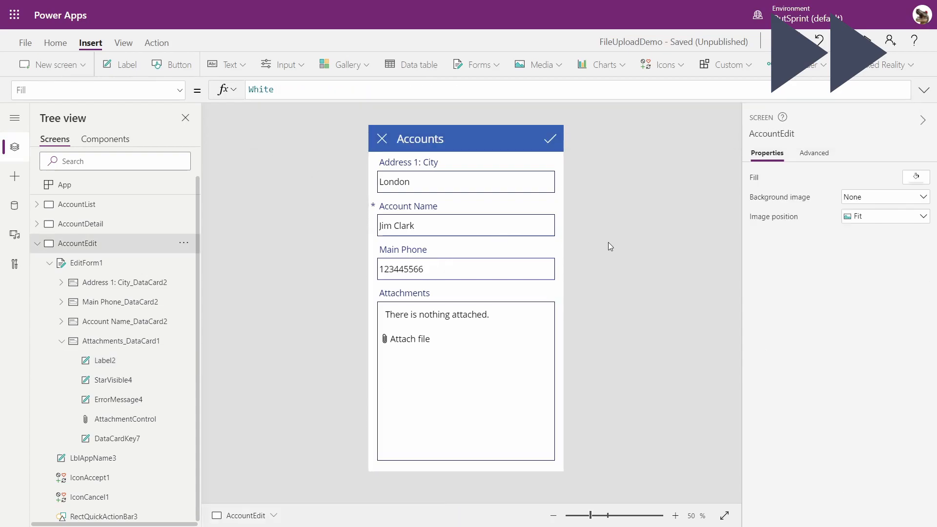
Preview the edit screen, attach the file 25-10-2020.pdf and exit the preview.
click(865, 41)
click(388, 324)
click(141, 180)
click(366, 273)
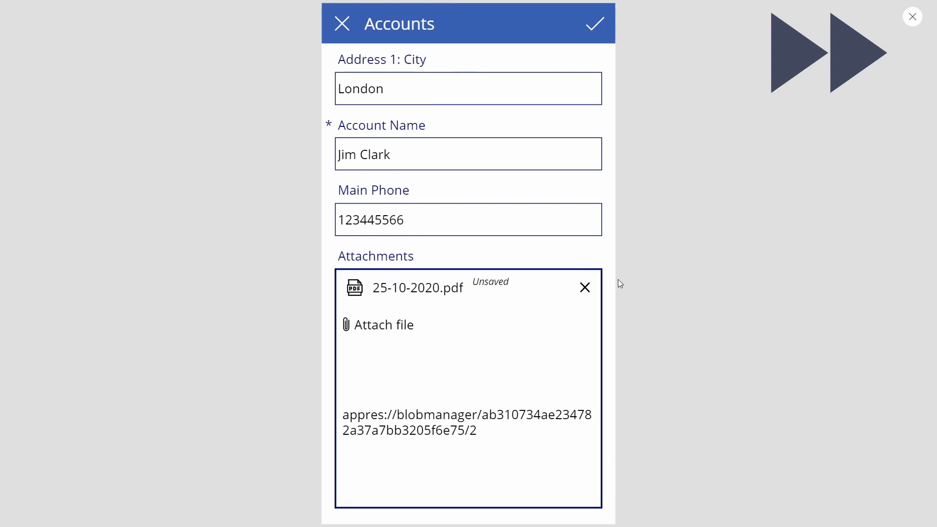
click(907, 20)
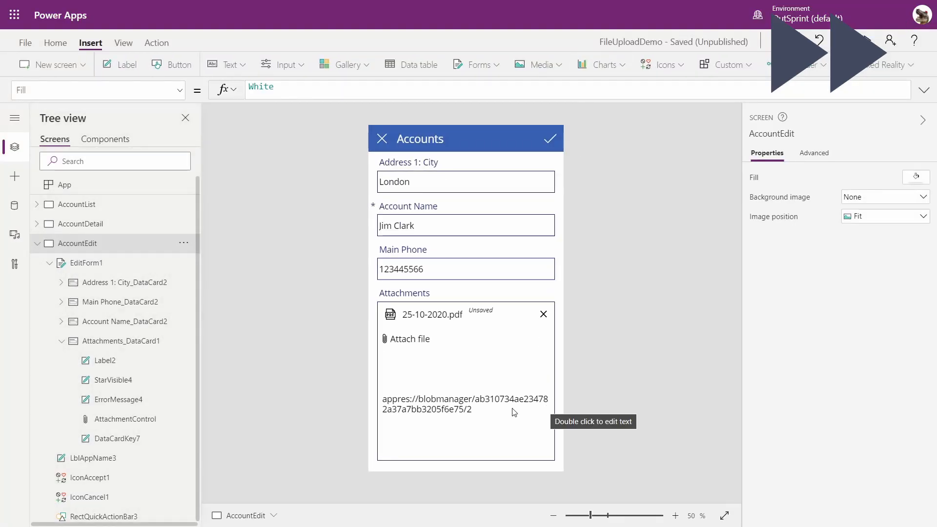
Move the attachment path label up to just below the Attach file link, at about X 30, Y 248.
click(421, 406)
click(423, 409)
drag(478, 410, 476, 375)
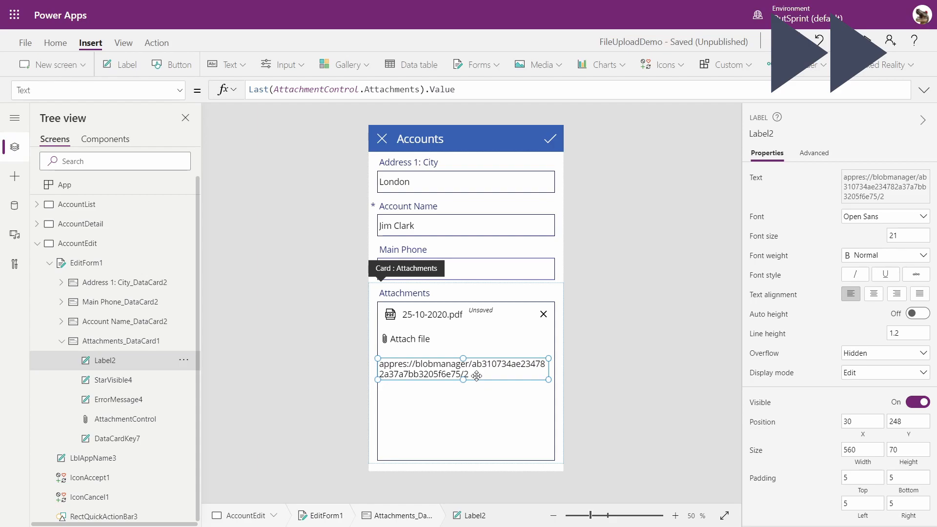
Add a button to the Attachments card and place it near the card's lower edge, at about X 45, Y 480.
click(173, 65)
drag(414, 303, 415, 435)
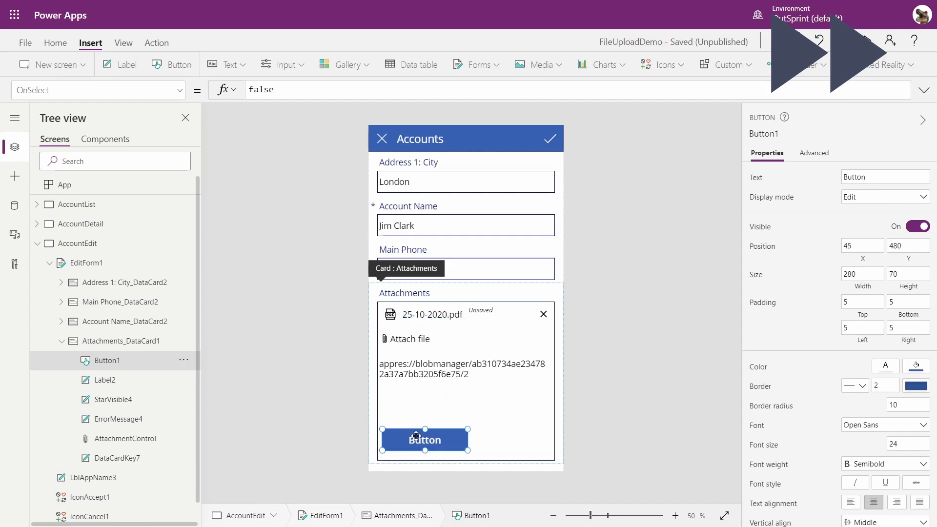
Set the button's OnSelect formula to Set(varFile,JSON(Last(AttachmentControl.Attachments).Value,IncludeBinaryData)).
double_click(243, 90)
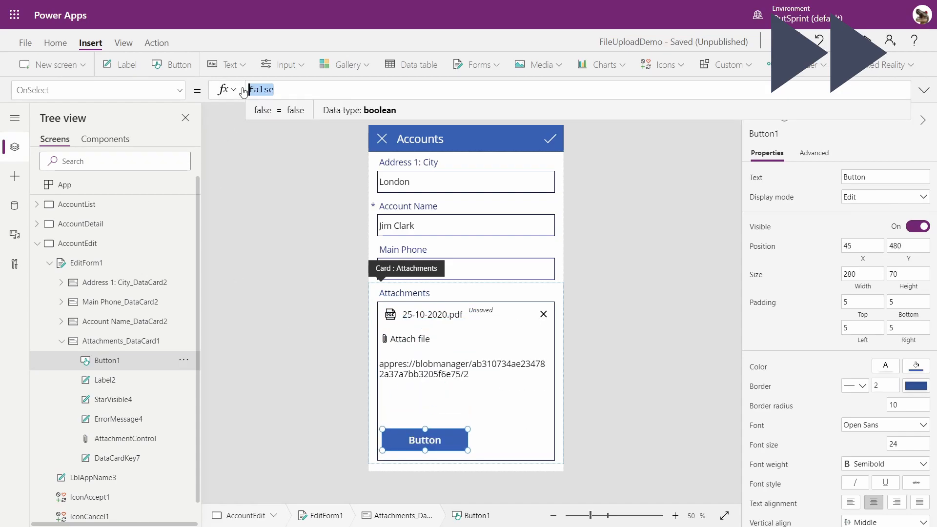
text(Set)
text((varFile)
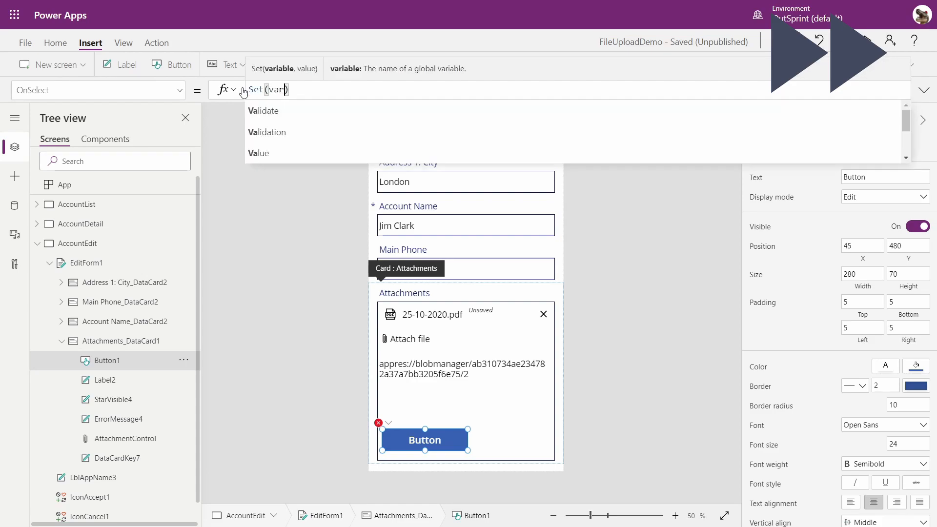
text(,)
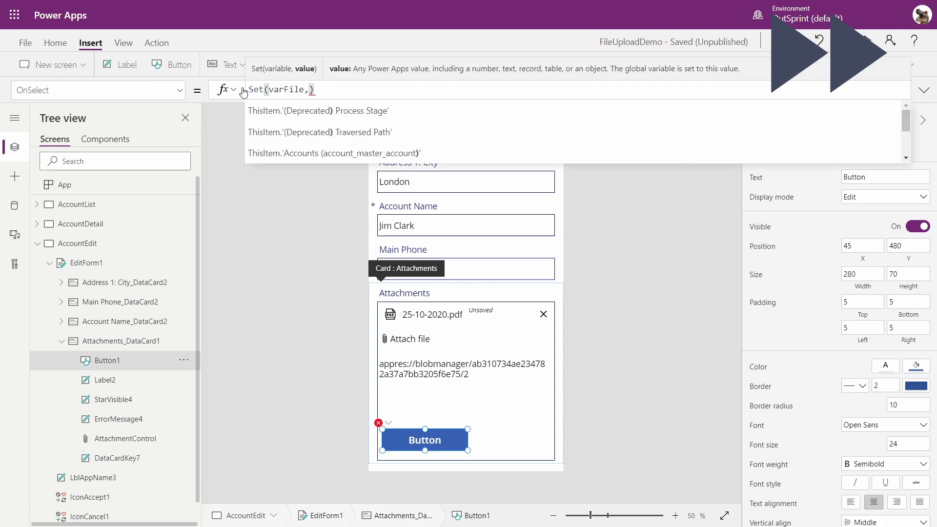
text(JSON()
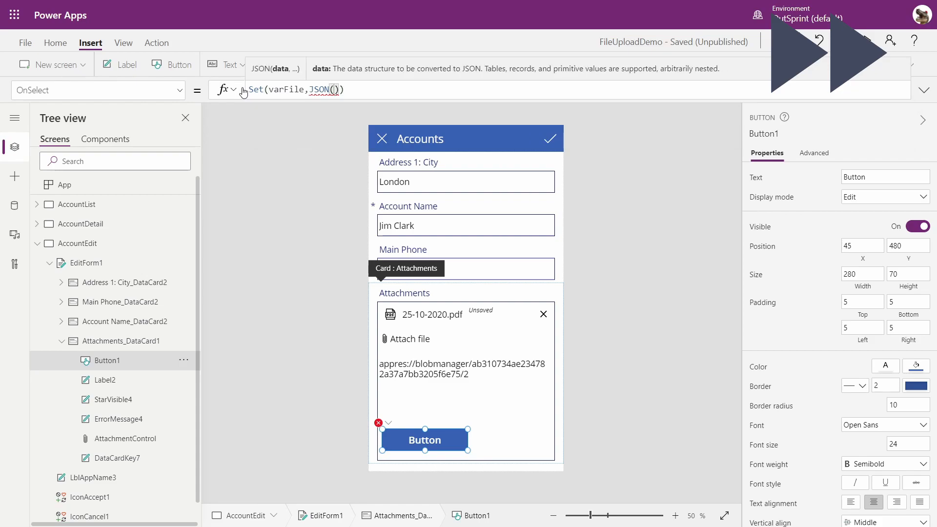
text(Last(Att)
text(achment)
click(274, 118)
text(.)
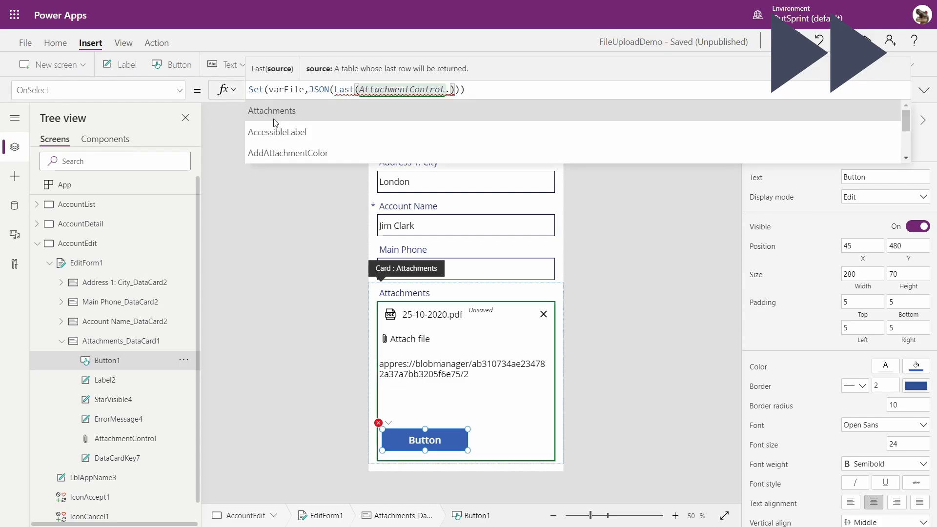
click(274, 119)
text().va)
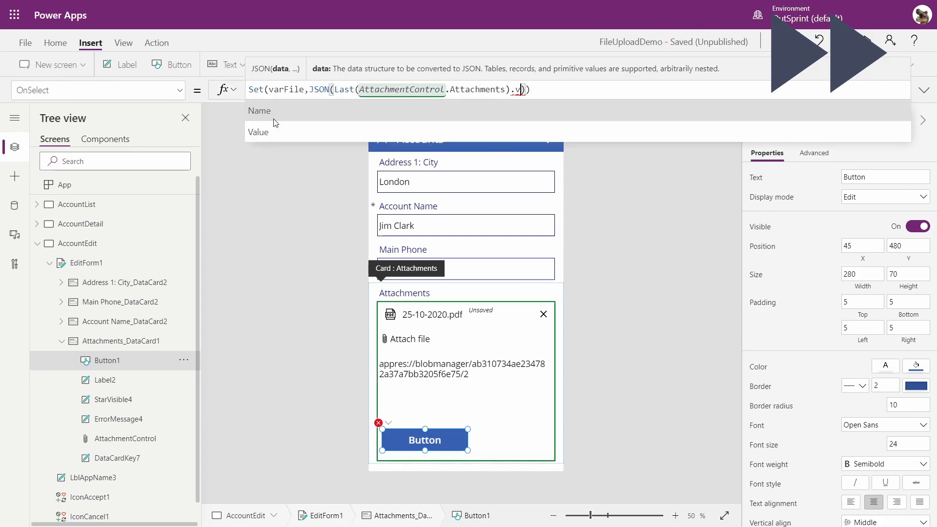
click(273, 118)
text(,inc)
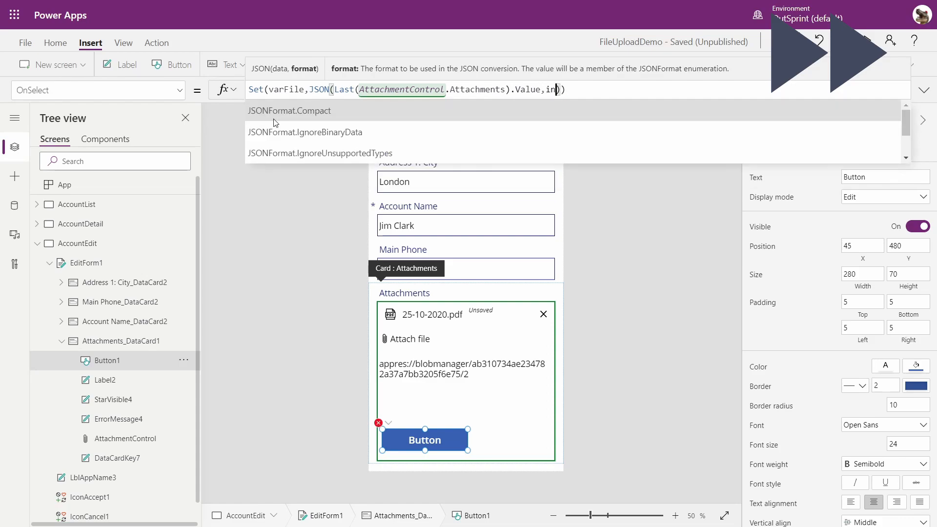
click(274, 119)
click(280, 173)
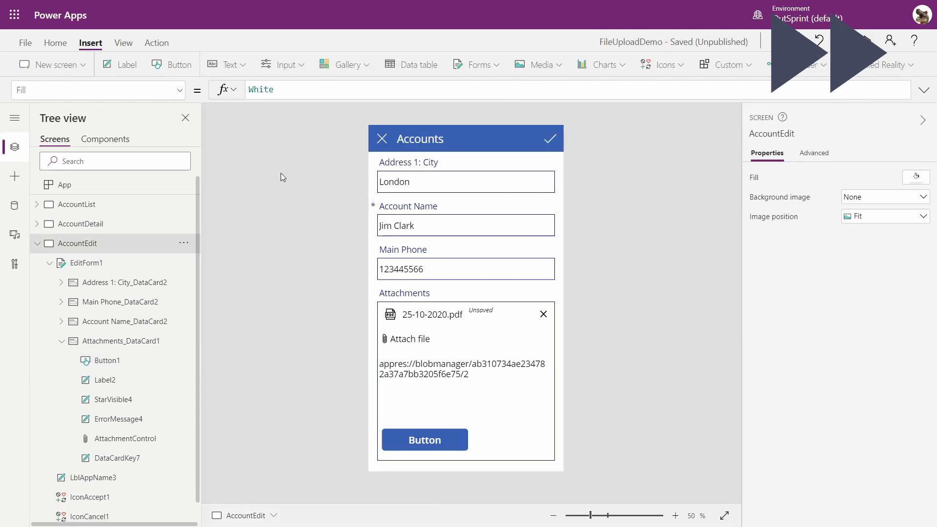
Preview the edit screen, run the button's action once and exit the preview.
click(867, 41)
click(423, 477)
click(913, 16)
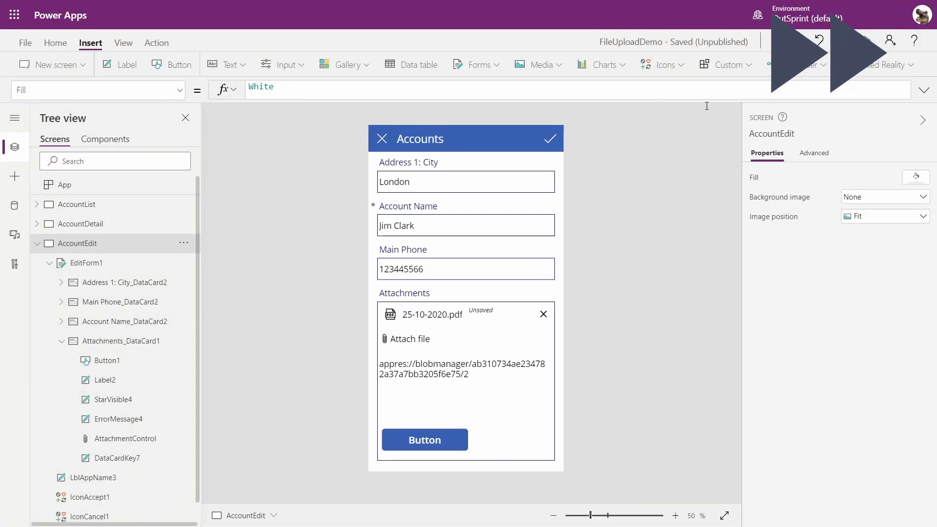
click(407, 443)
click(164, 94)
scroll(67, 244, down, 3)
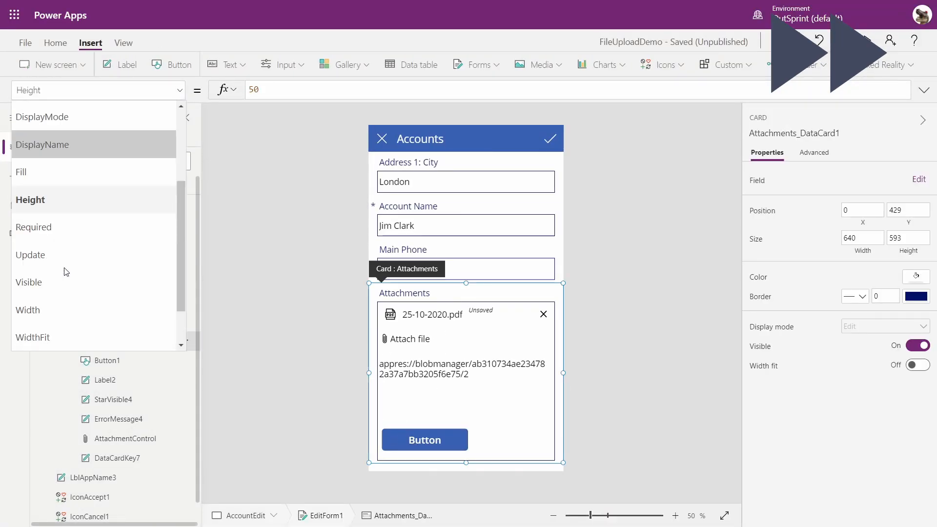
scroll(67, 244, up, 4)
scroll(66, 243, down, 3)
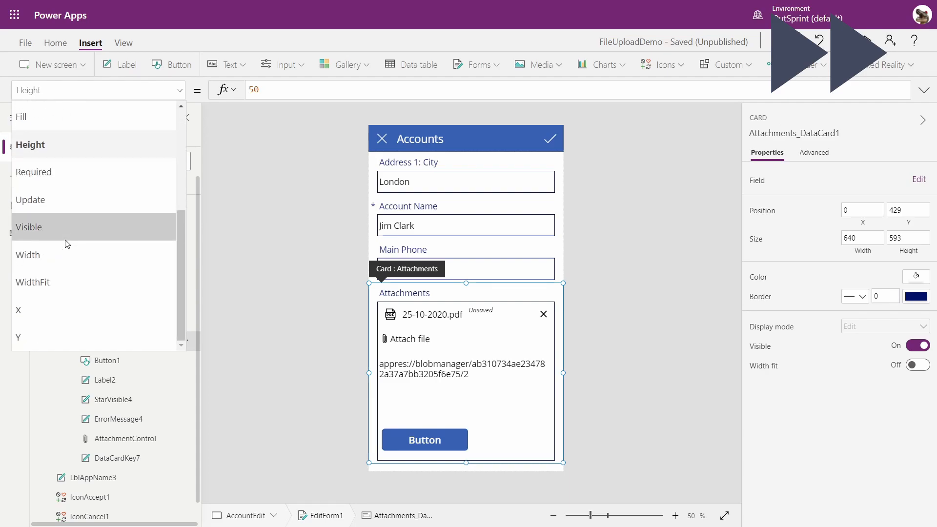
click(397, 437)
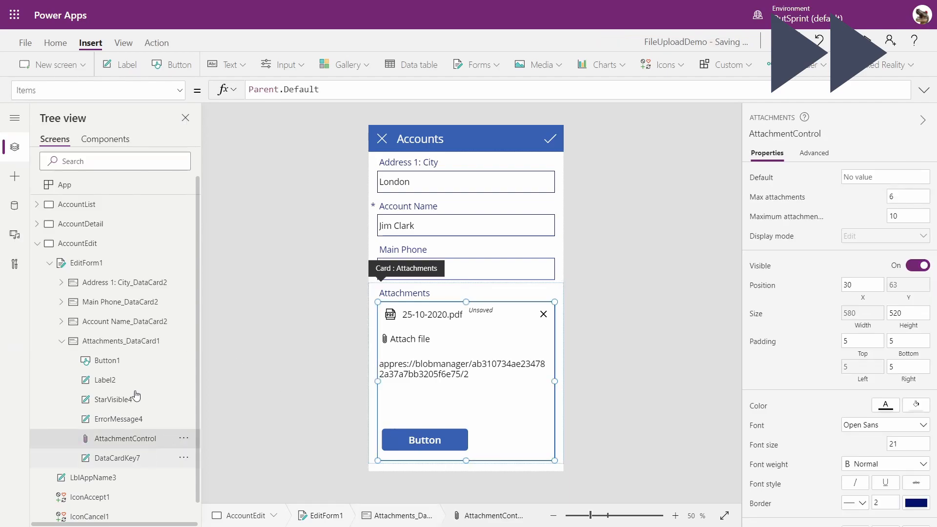
Add a text label to the Attachments card just above the button, at about X 45, Y 364, and set its Text to varFile.
click(113, 361)
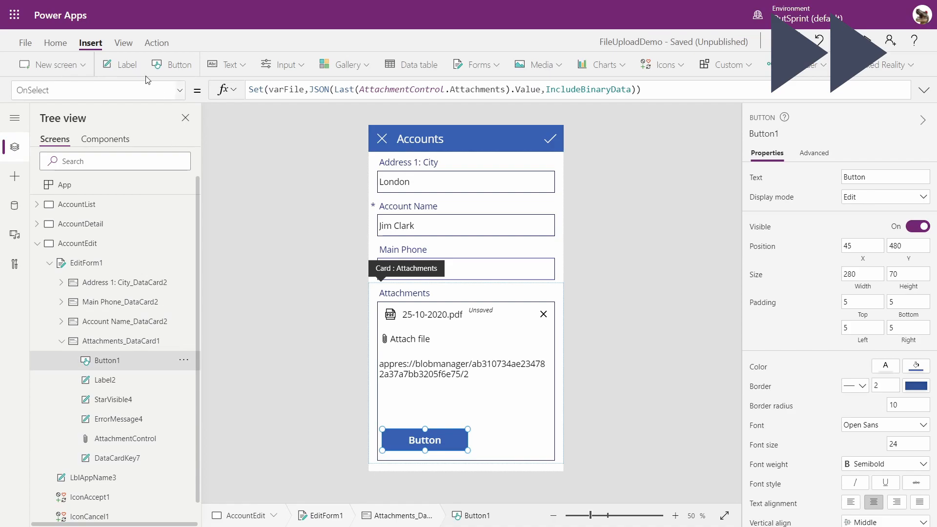
click(121, 64)
drag(418, 300, 423, 401)
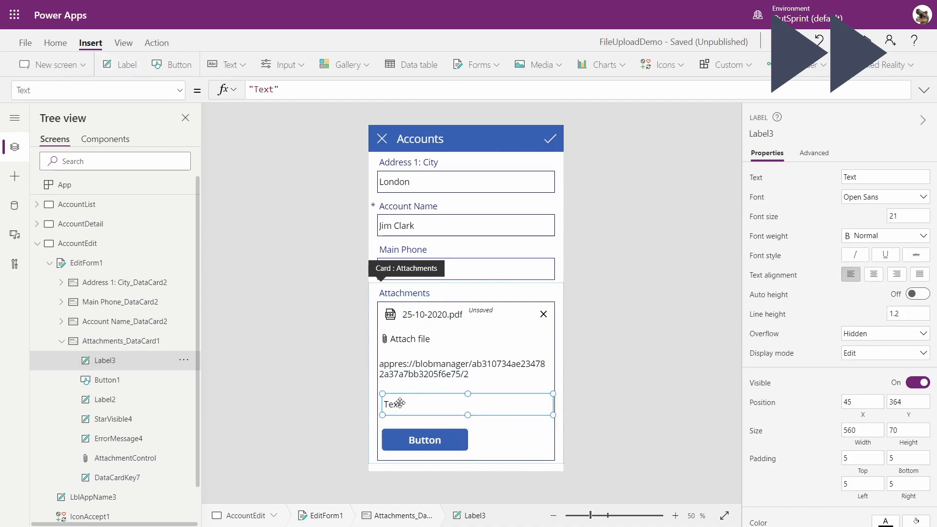
click(288, 91)
key(ctrl+a)
text(var)
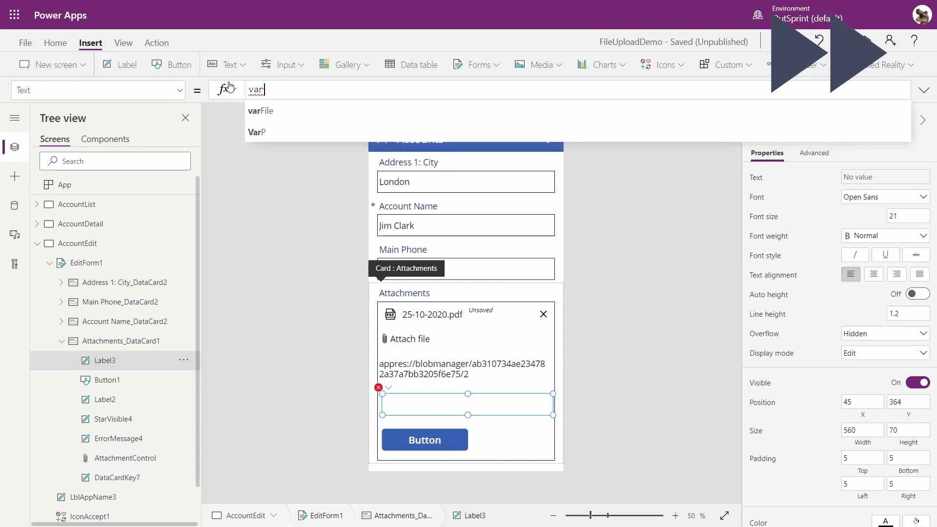
click(262, 115)
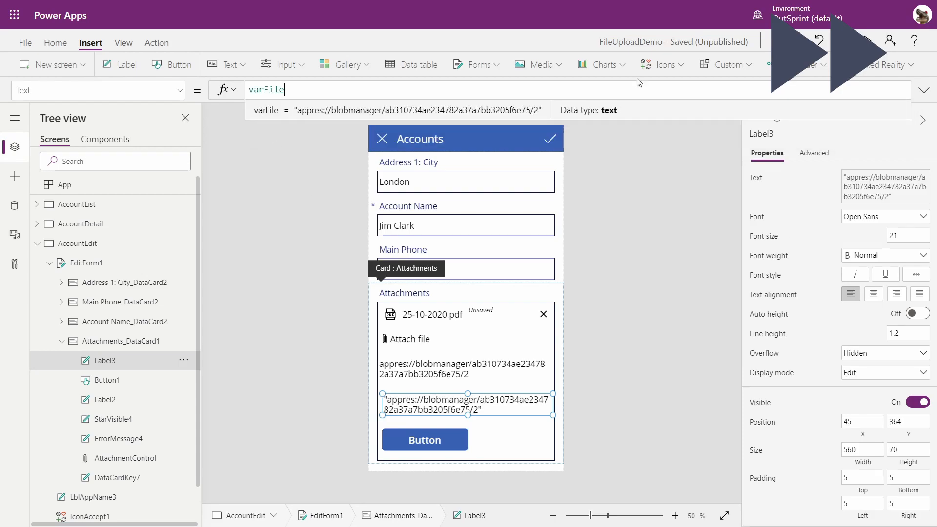
Preview the edit screen to check the varFile label's output, and exit the preview.
click(868, 41)
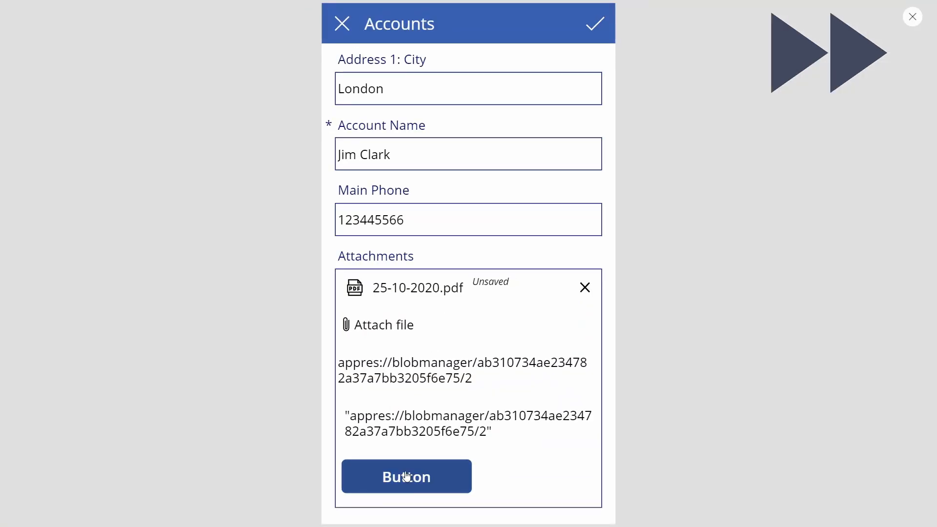
click(913, 16)
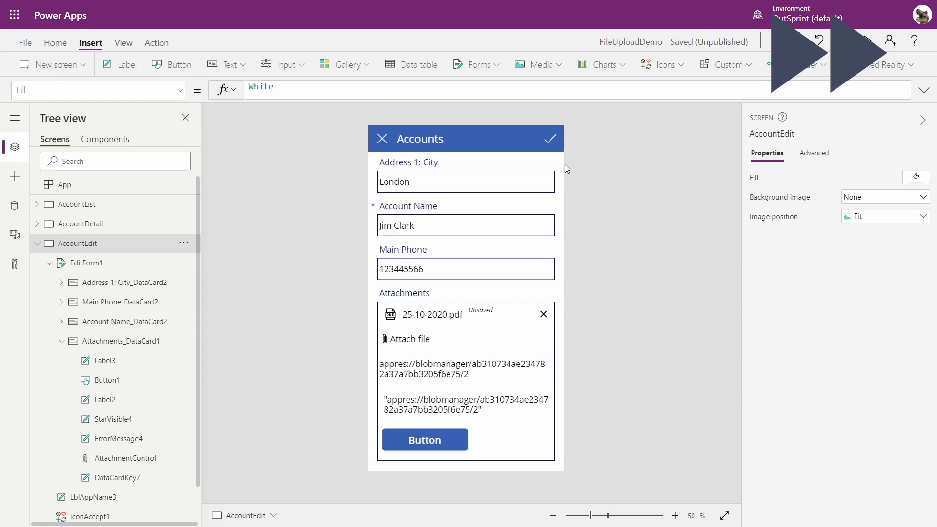
Add an image control to the edit screen and place it over the form at about X 232, Y 422.
click(531, 72)
click(542, 90)
drag(429, 185, 482, 305)
Copy the formula Last(AttachmentControl.Attachments).Value from the label just below the Attach file link.
click(430, 404)
click(431, 404)
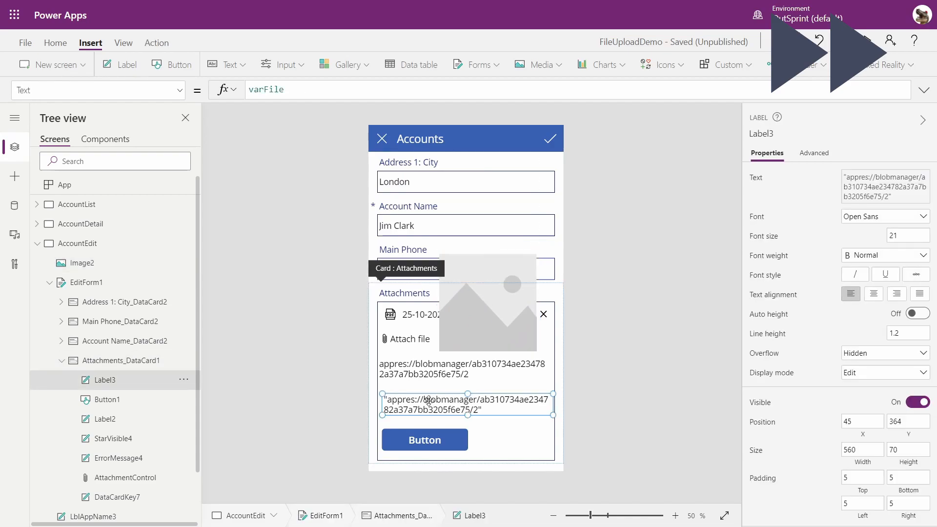
click(382, 373)
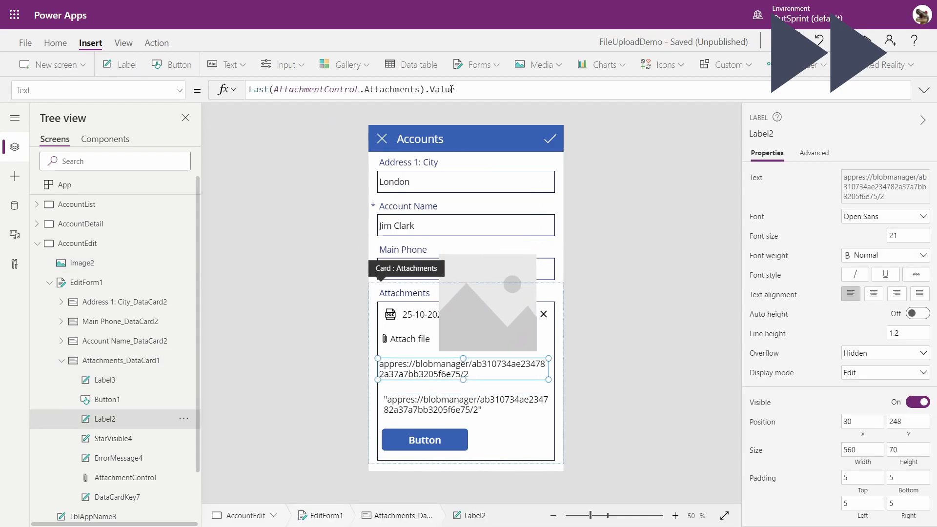
drag(456, 89, 246, 90)
key(ctrl+c)
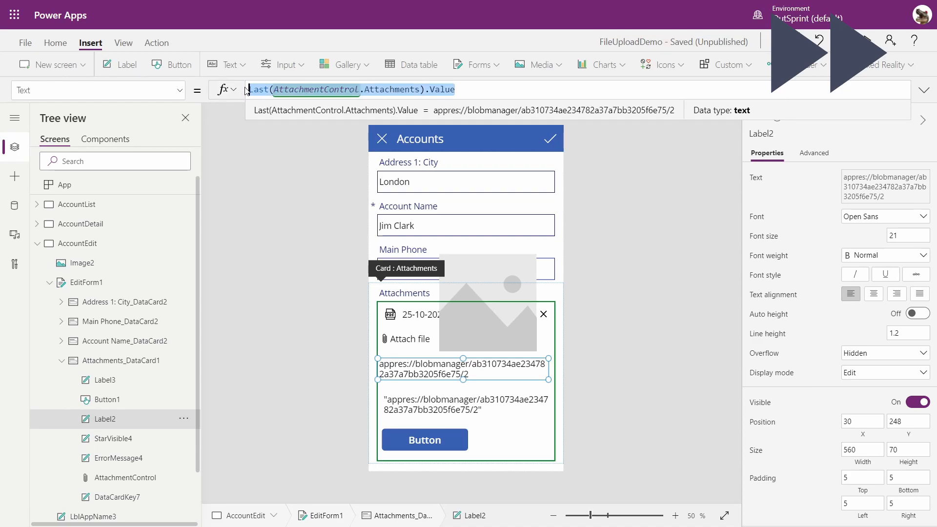
Rename the new image control as ImageControl.
click(466, 324)
click(785, 134)
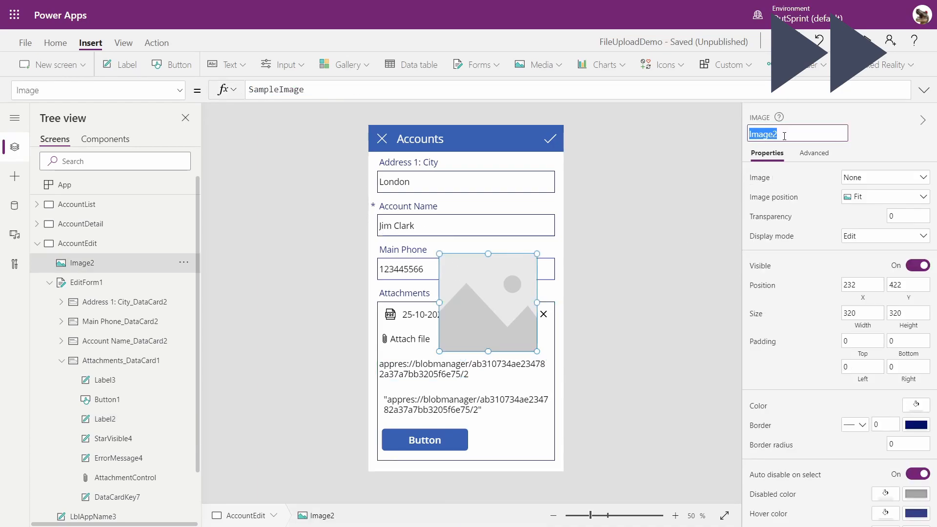
text(Image)
key(Return)
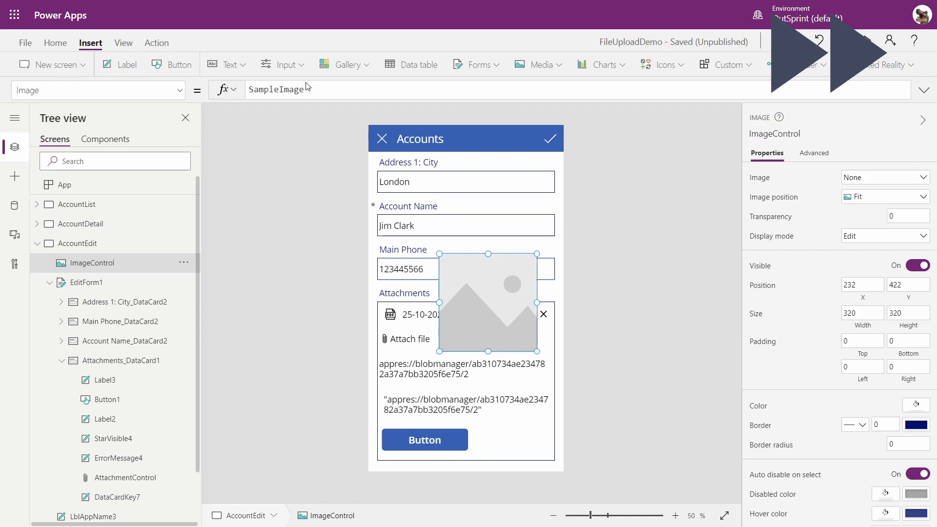
Replace the SampleImage value of ImageControl's Image property with the copied formula Last(AttachmentControl.Attachments).Value.
key(ctrl+v)
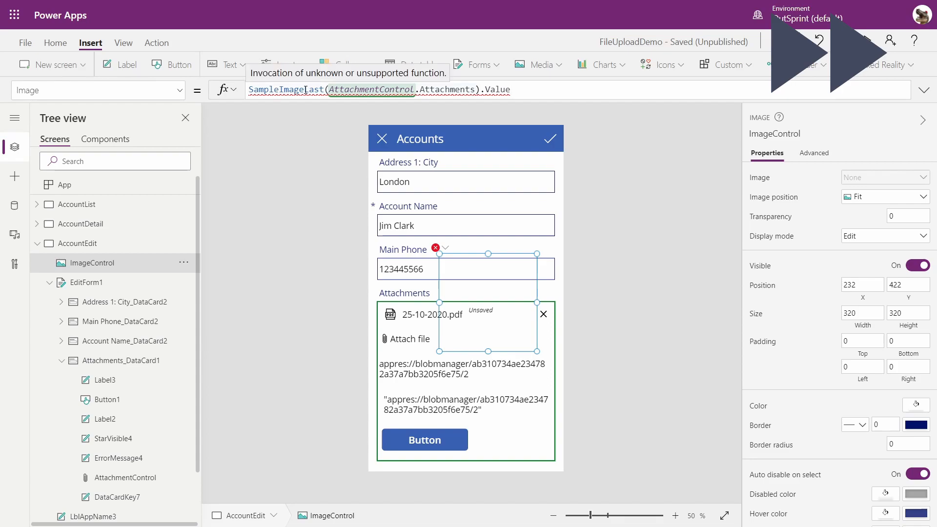
drag(299, 91, 258, 91)
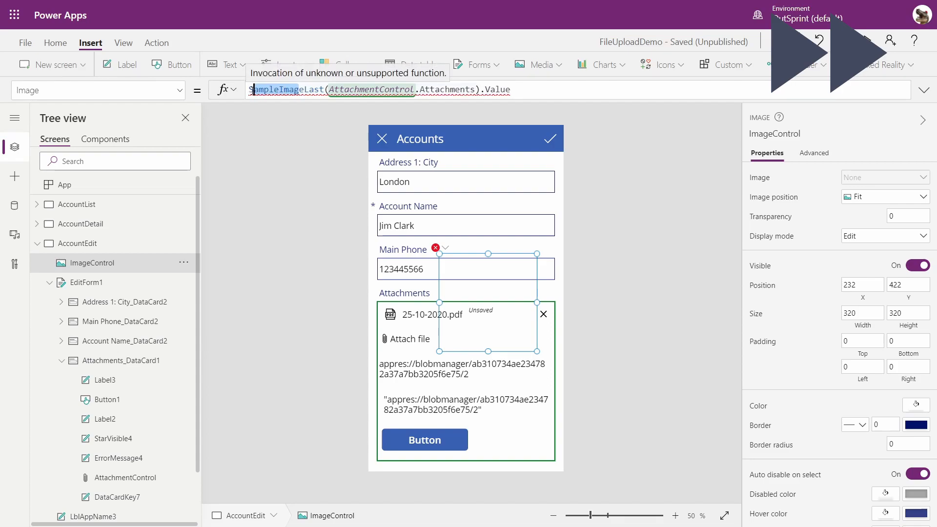
key(BackSpace)
key(BackSpace)
click(267, 323)
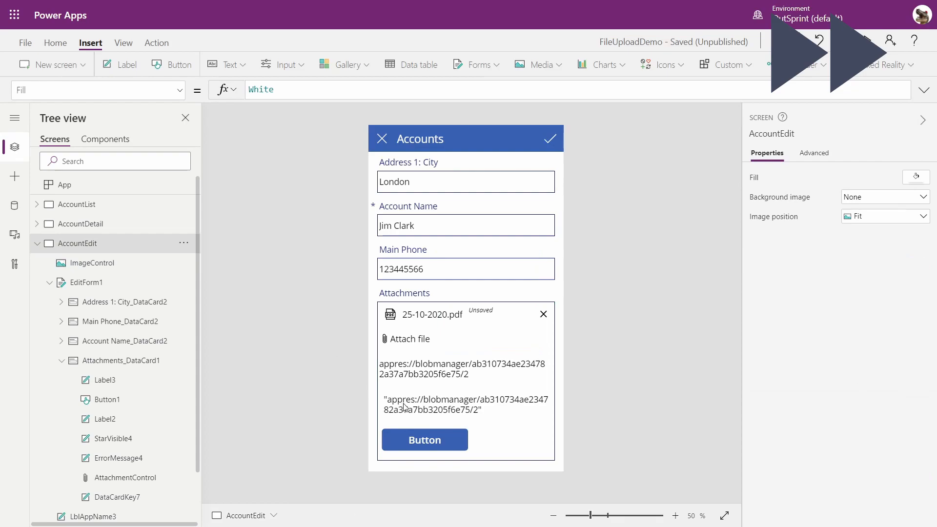
Replace the attachment expression inside JSON in the button's OnSelect formula with ImageControl.Image.
click(409, 434)
click(409, 434)
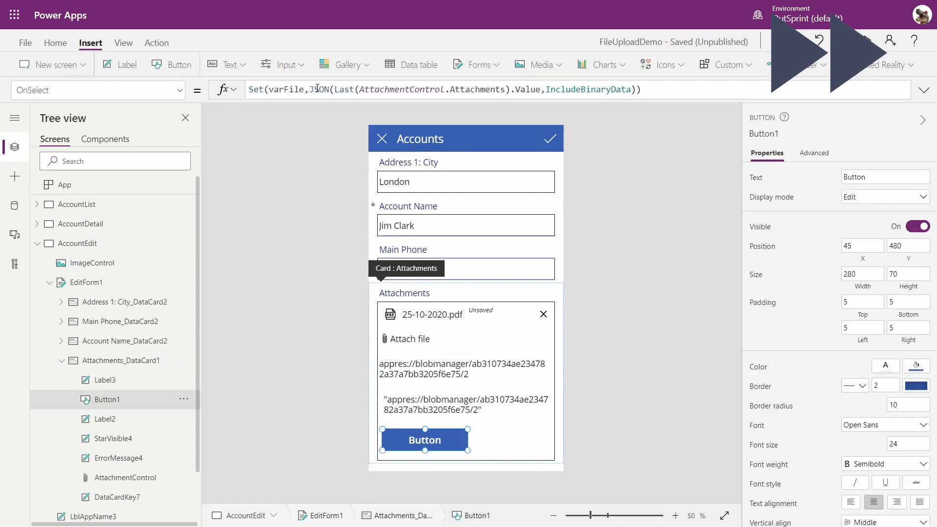
drag(335, 90, 540, 90)
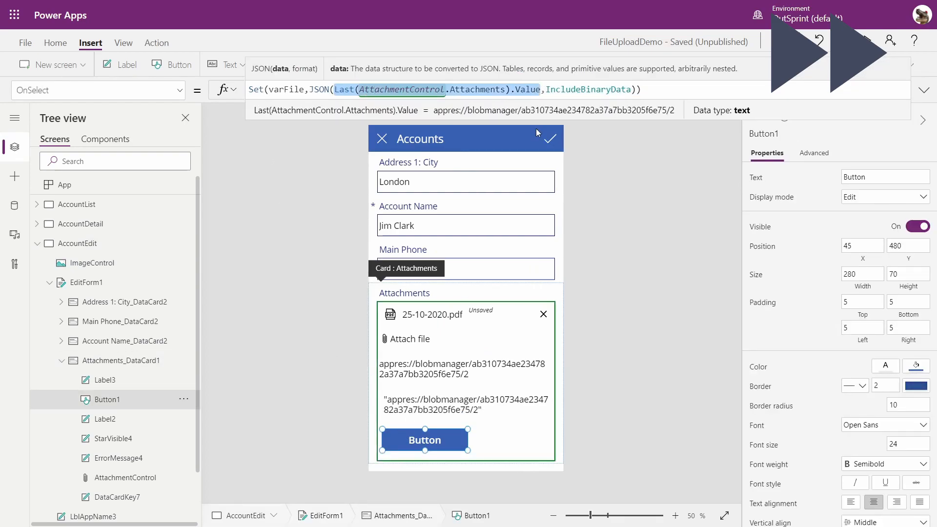
text(ImageControl)
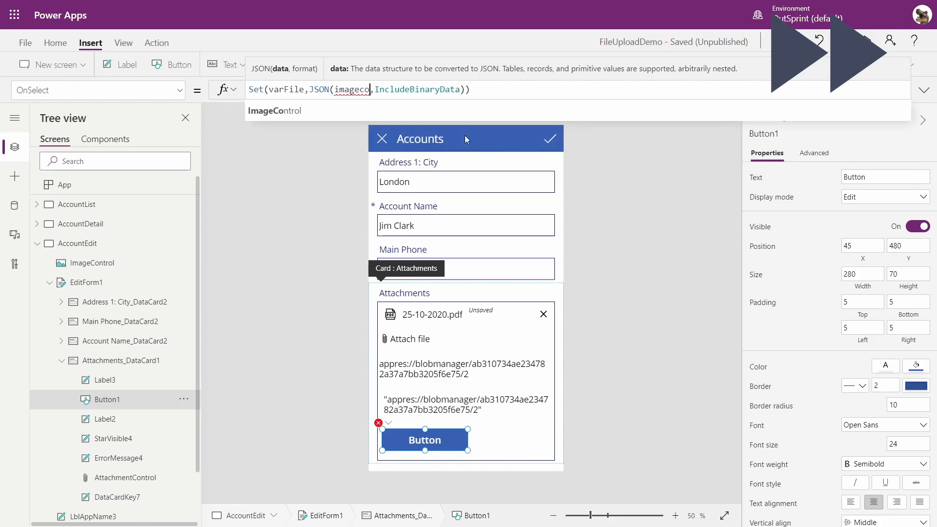
text(.Image)
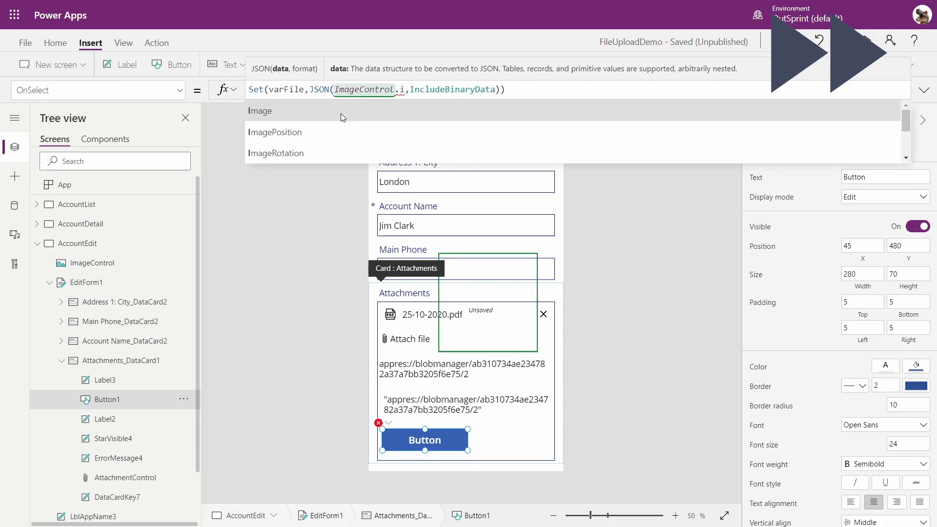
Preview the edit screen, run the button to store the image data in varFile and exit the preview.
click(866, 40)
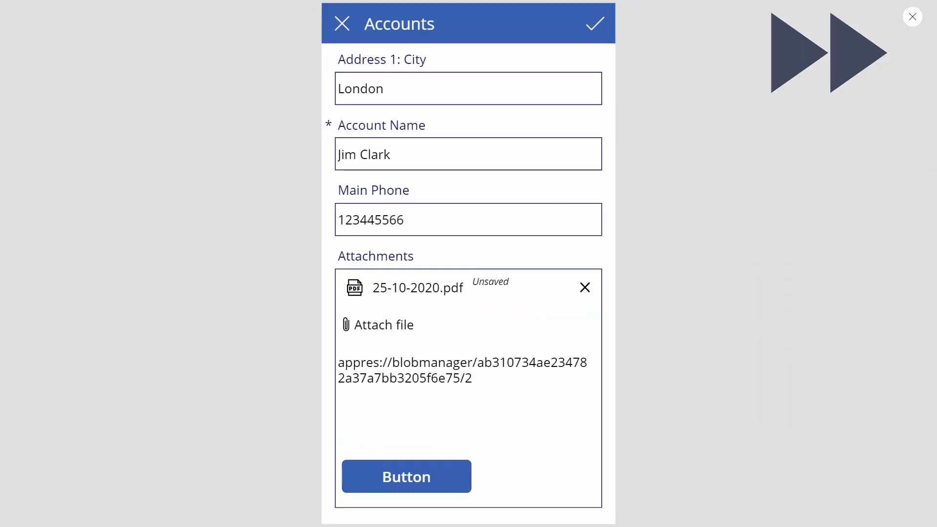
click(388, 483)
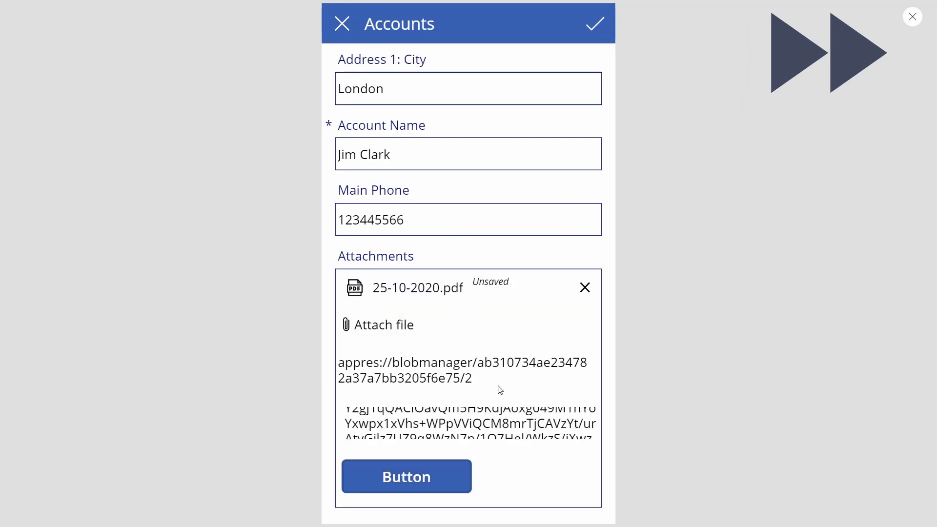
click(912, 17)
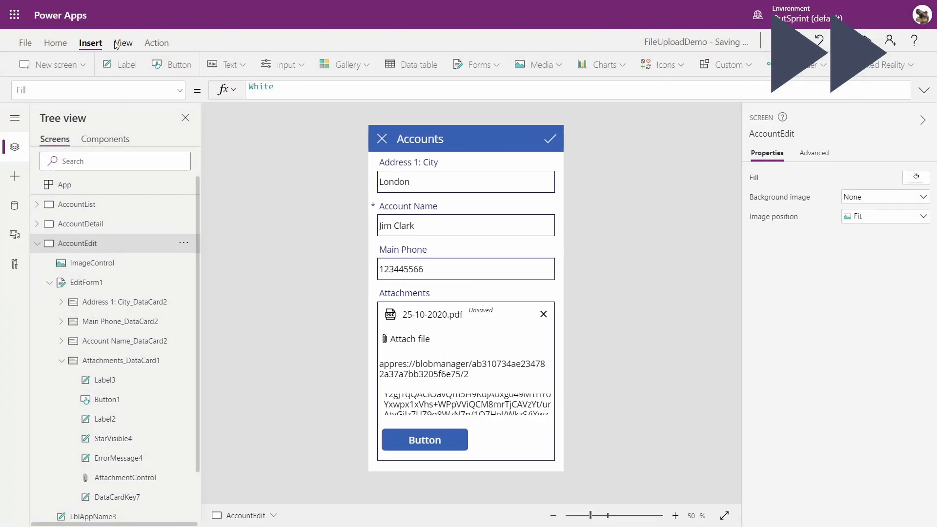
Open the app's variables and examine the value and definition of the global variable varFile.
click(246, 65)
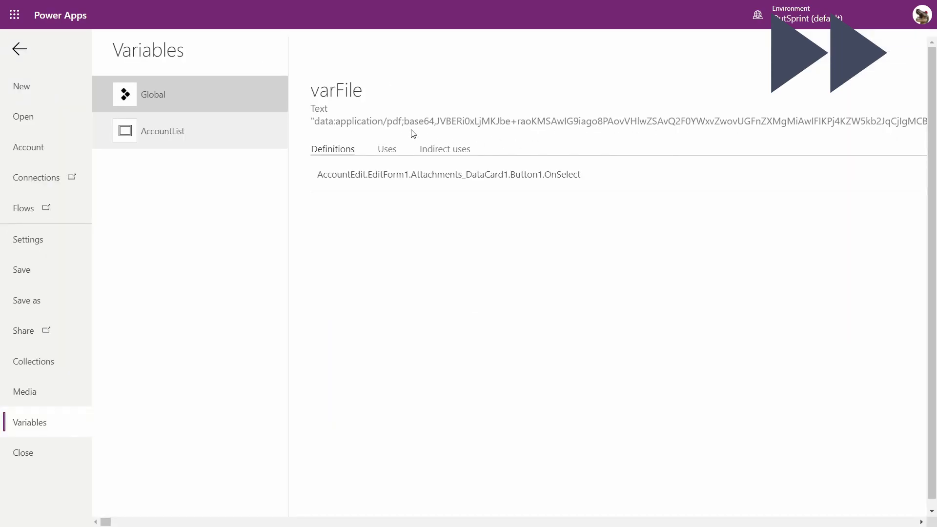
Append Set(varFileBase64, Mid(varFile, Find(",",varFile)+1, Len(varFile)-Find(",",varFile))) as a second statement in the button's OnSelect formula.
click(19, 48)
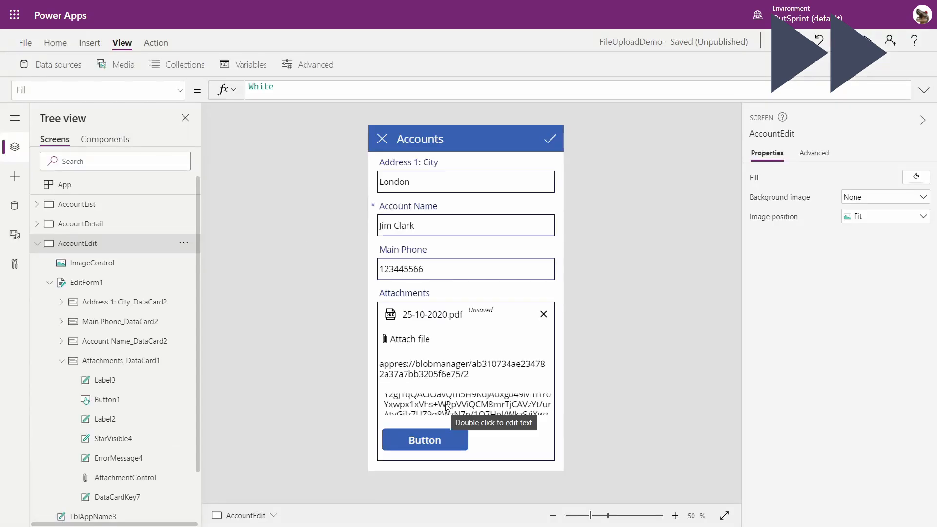
click(439, 439)
click(439, 439)
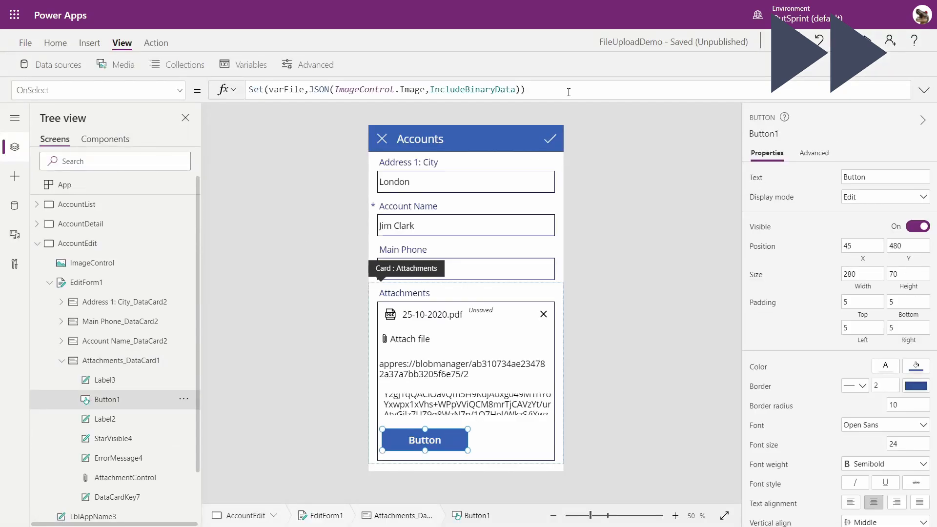
click(539, 96)
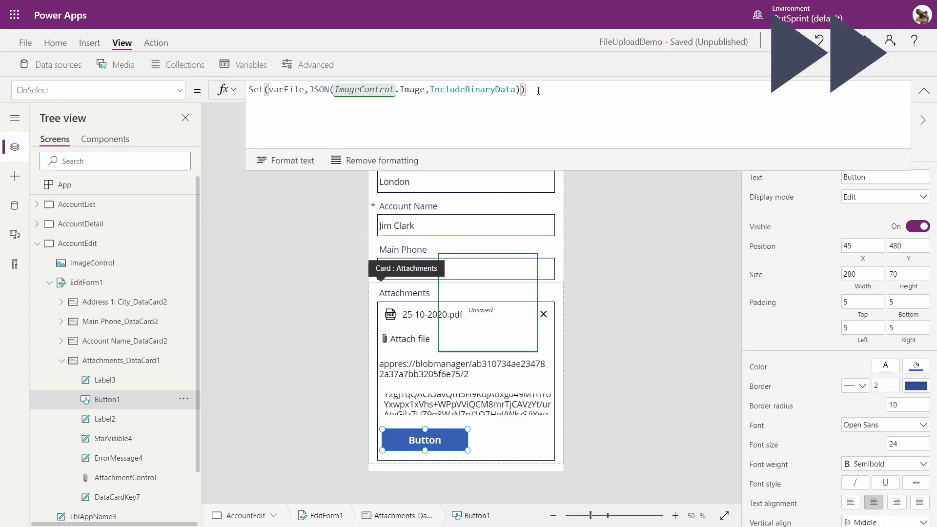
key(shift+Return)
text(Set)
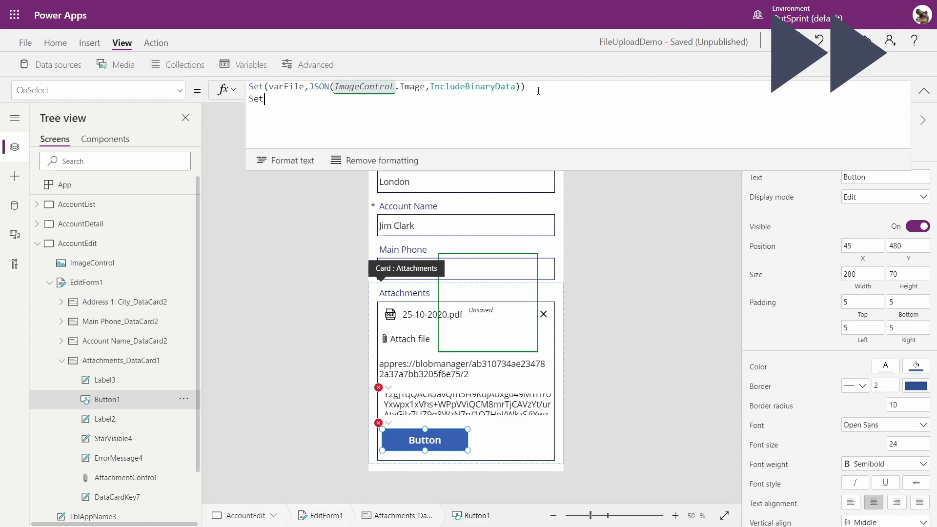
text(()
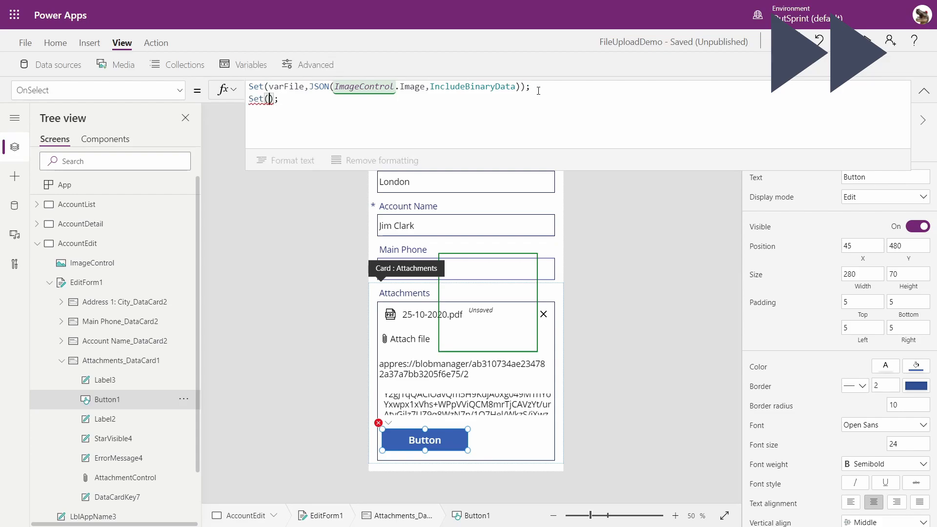
text(varFileBase64,)
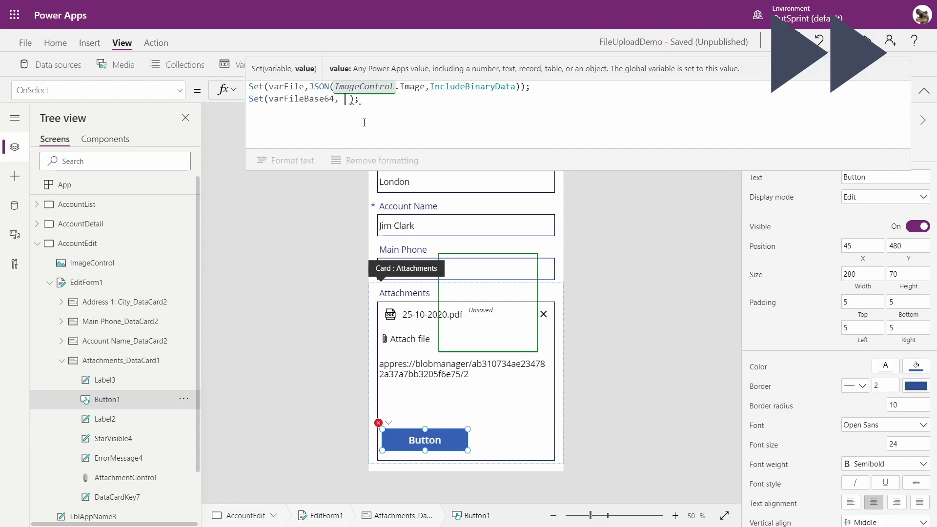
text(Mid )
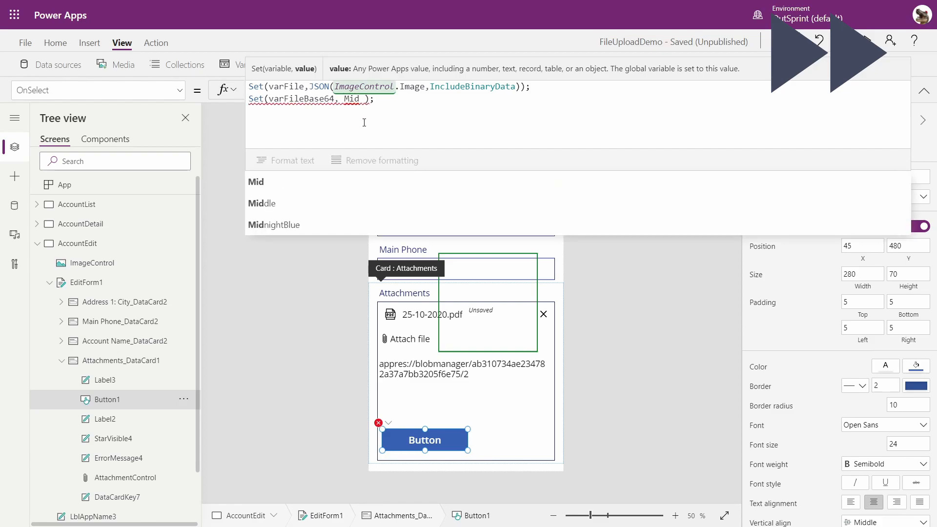
text((varfile)
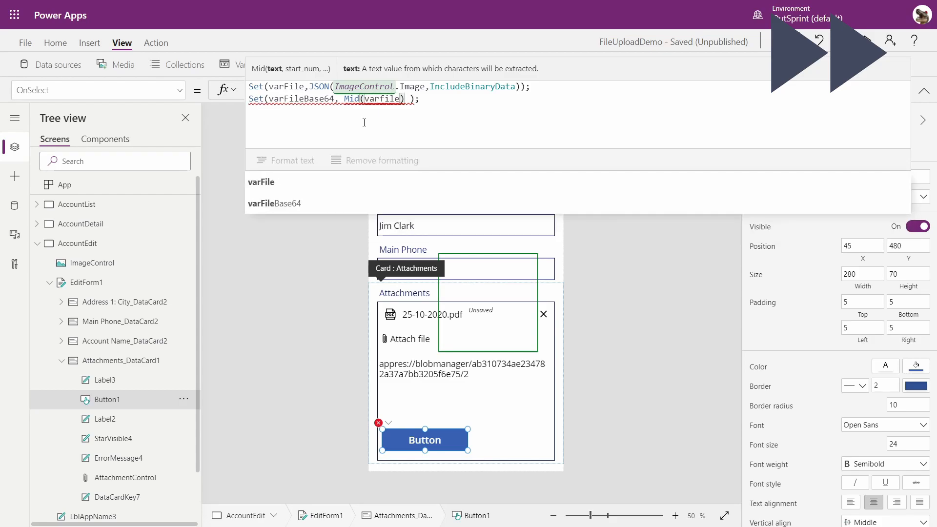
text(, Find(",",varFile)+1,Len(varFile)-Find(",",varFile))
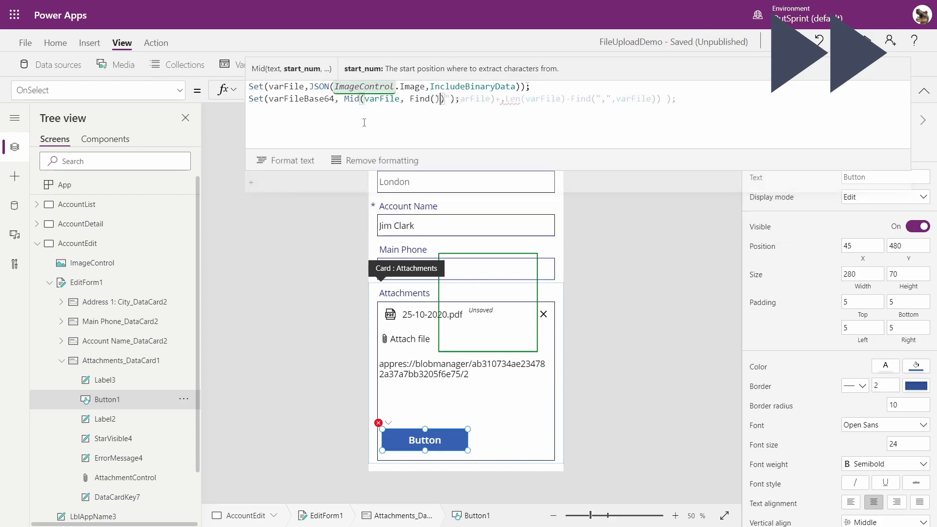
click(593, 121)
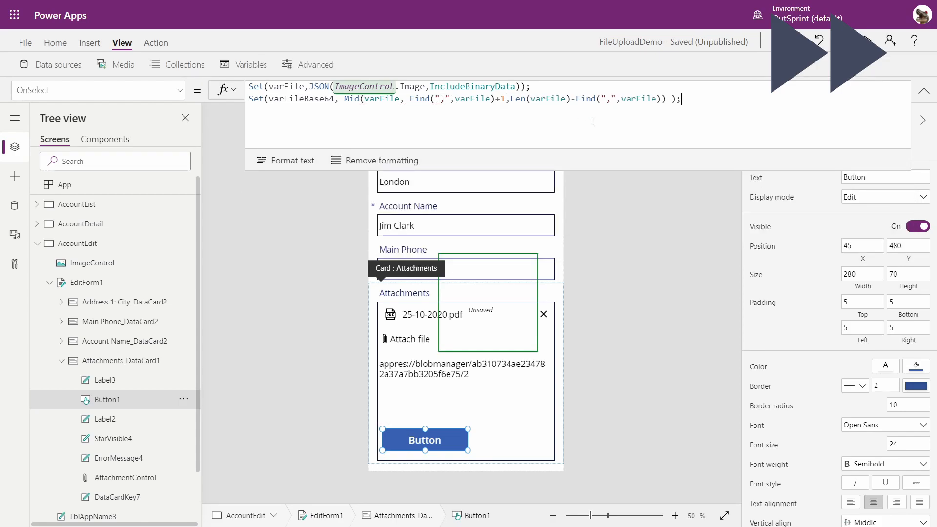
Change the Text property of the label above the button, Label3, to varFileBase64.
click(398, 399)
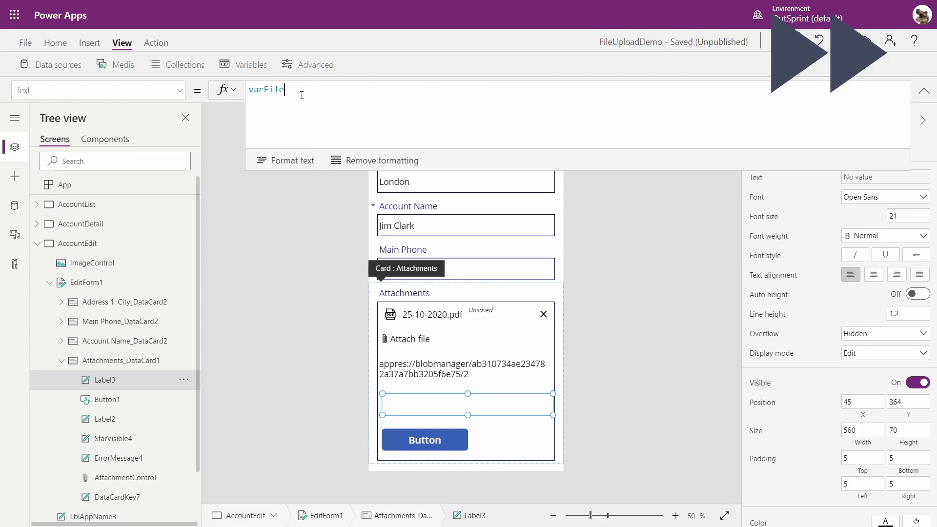
text(Base64)
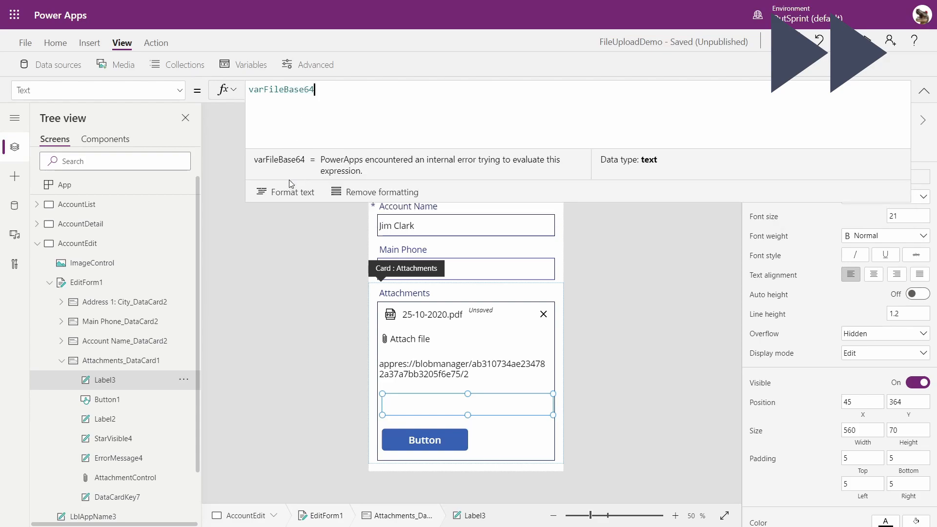
click(283, 224)
Preview the edit screen, run the button to fill varFileBase64 and exit the preview.
key(F5)
click(419, 477)
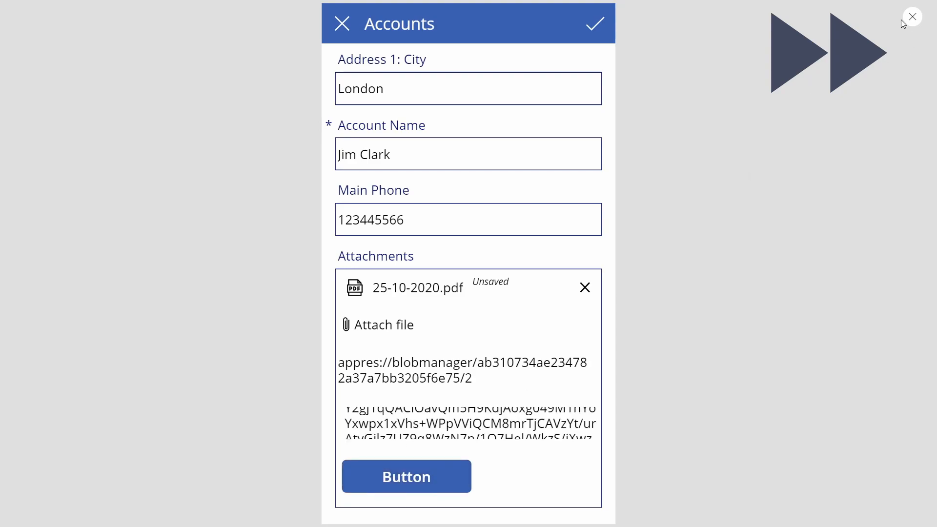
click(912, 17)
Open the app's global variables and compare the full values of varFile and varFileBase64.
click(232, 64)
click(214, 93)
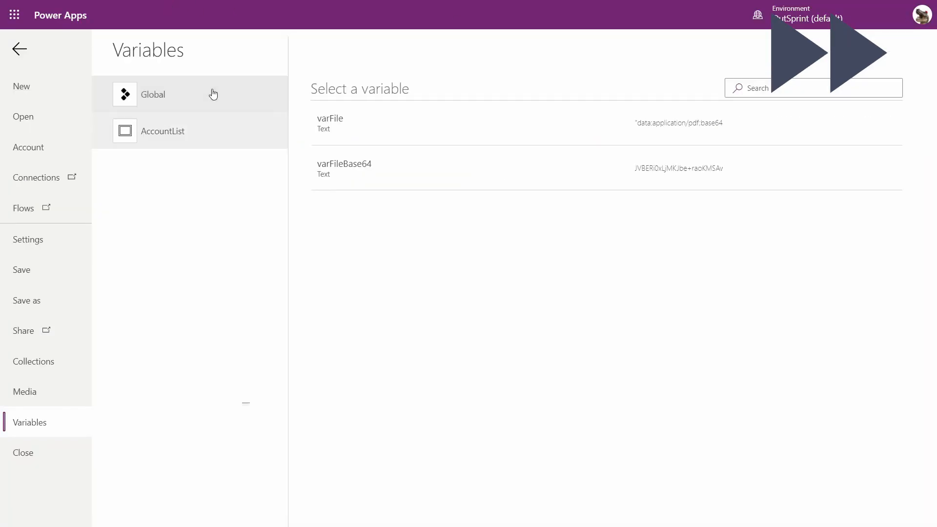
click(470, 134)
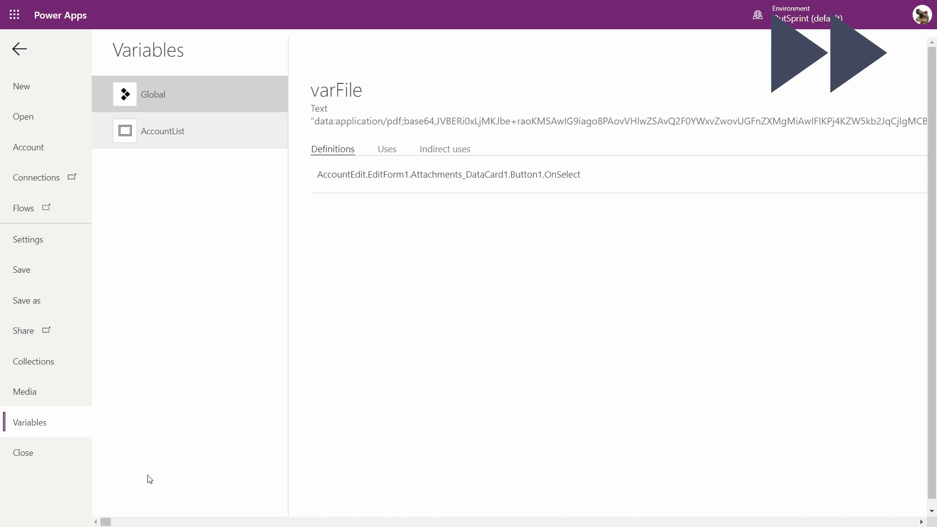
mouse_move(108, 521)
mouse_down()
mouse_move(913, 521)
mouse_move(642, 504)
mouse_move(105, 522)
mouse_up()
click(180, 101)
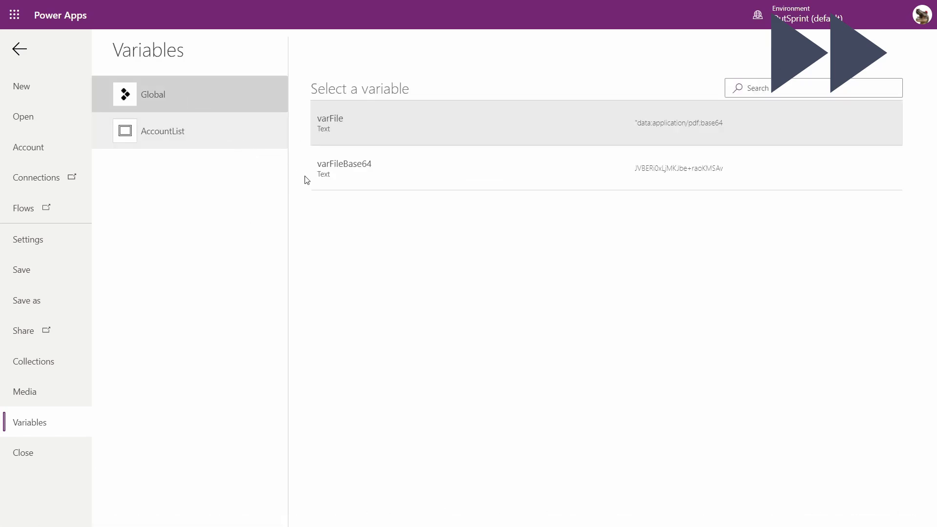
click(343, 176)
drag(105, 522, 908, 520)
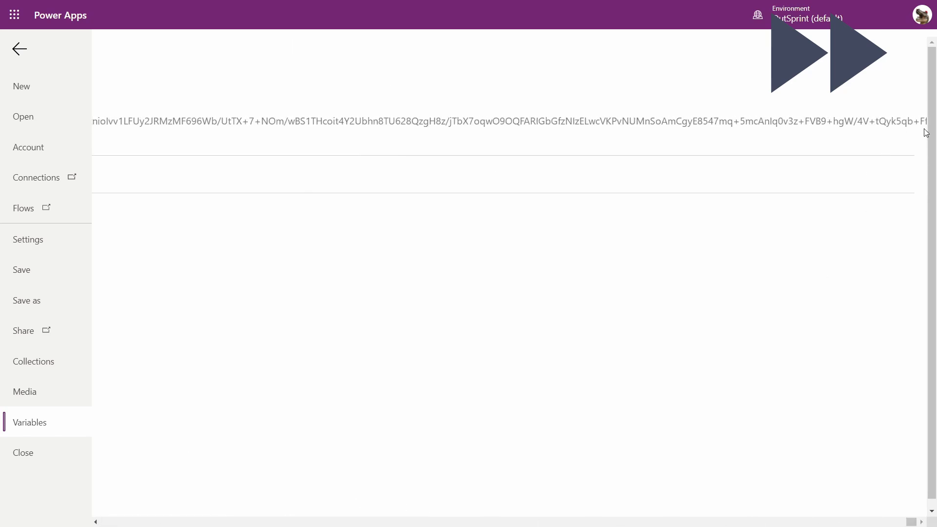
Remove Label2 and Label3 from the Attachments card and start a third OnSelect statement on the button that sets varFileName.
click(20, 49)
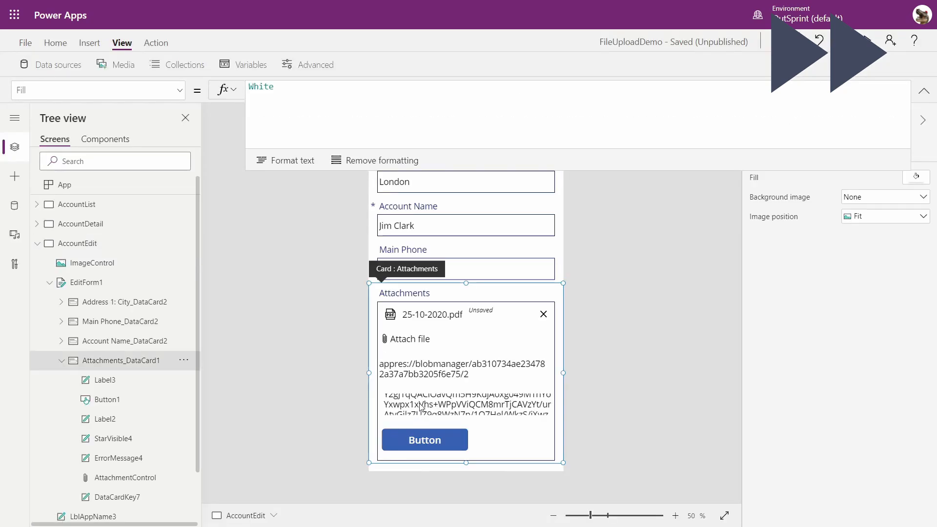
click(120, 383)
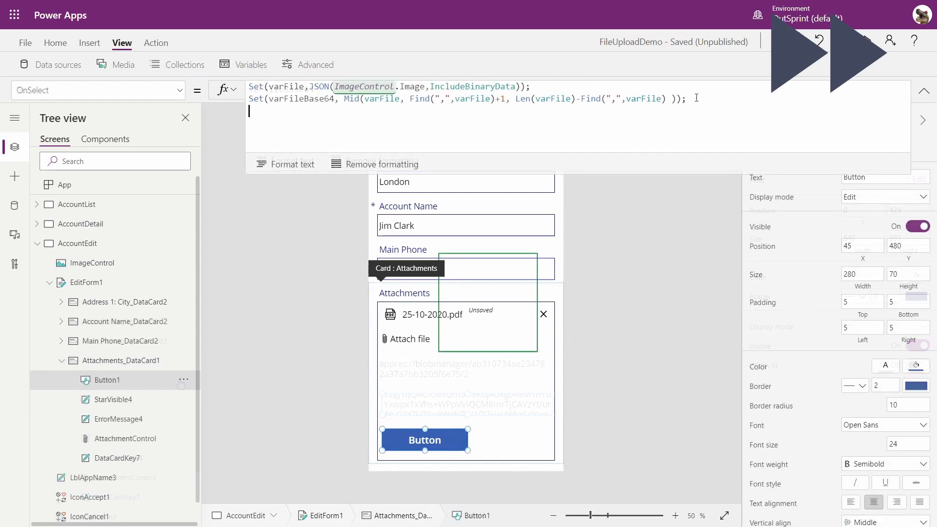
text(Se)
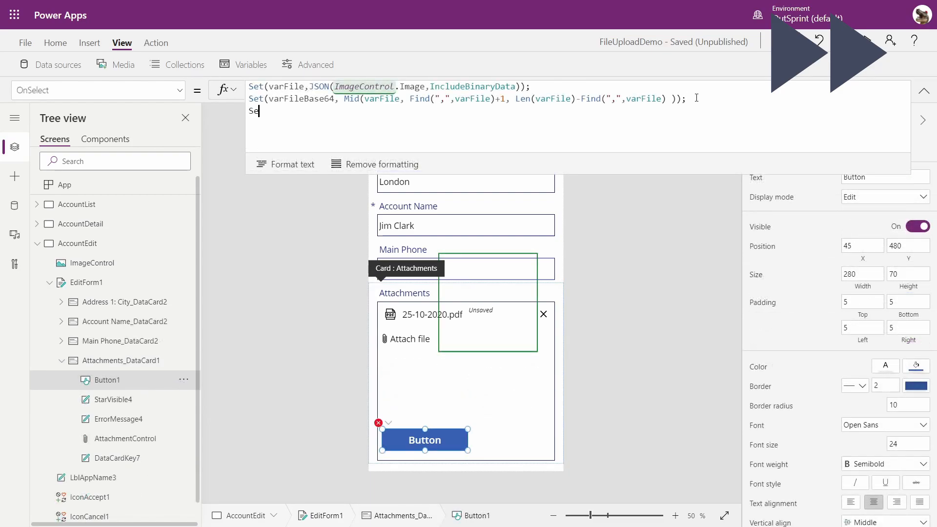
text(t()
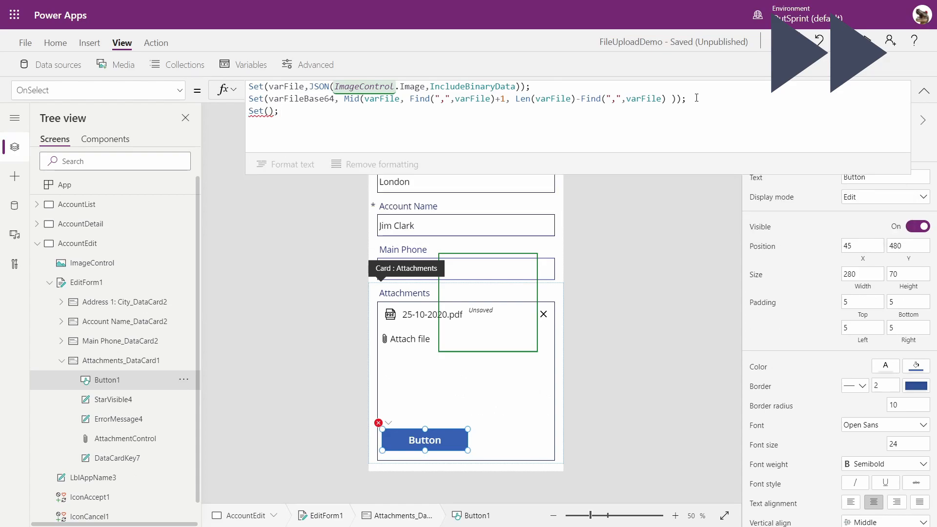
text(varFileNM)
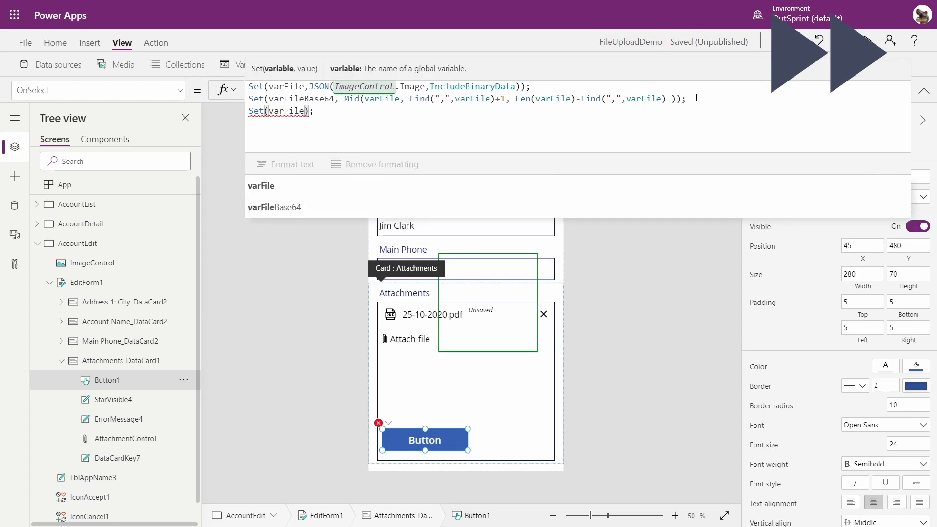
key(BackSpace)
text(ame)
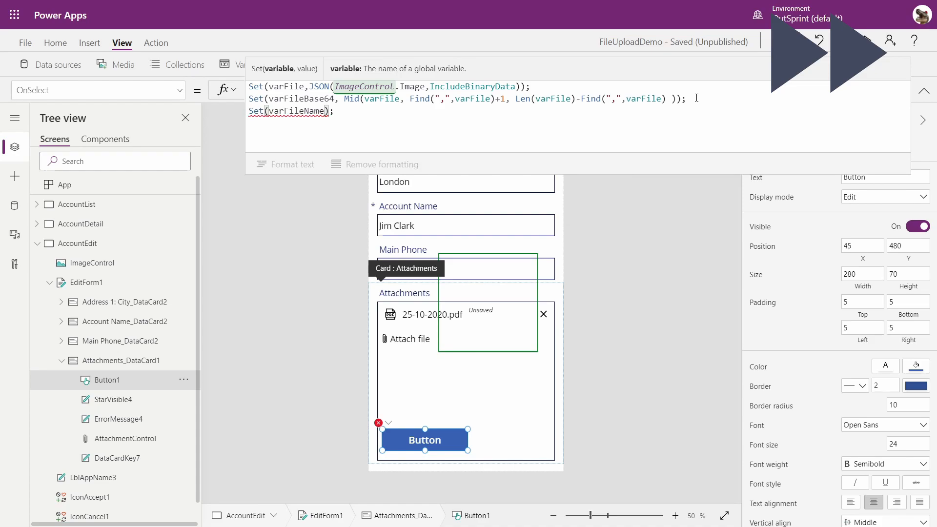
text(,)
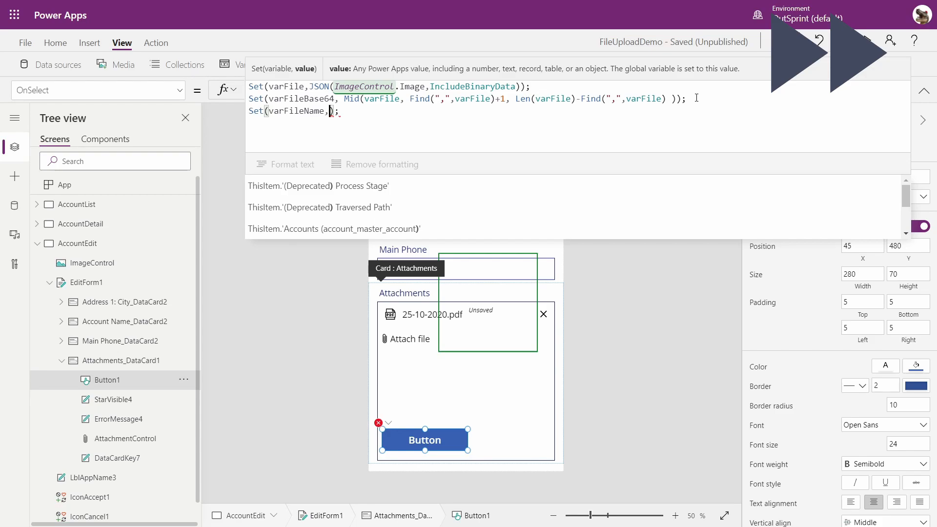
Set varFileName's value to EditForm1.Updates.'Account Name' & "_" & Text(Now(),"yyyymmdd_HHmm") & "." & Mid(varFile, Find("/",varFile)+1, Find(";",varFile) - Find("/",varFile)).
text(Last(a)
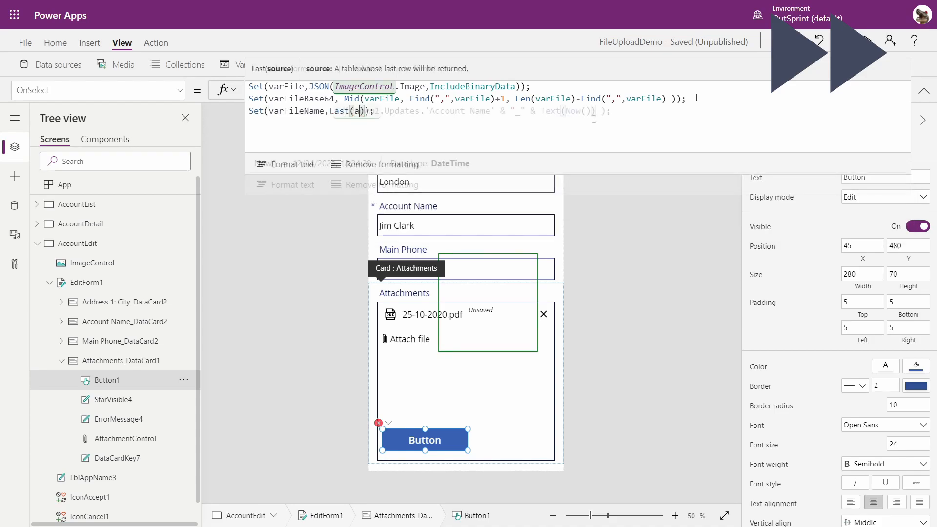
text(EditForm1.Updates.'Account Name' & "_" & Text(Now()))
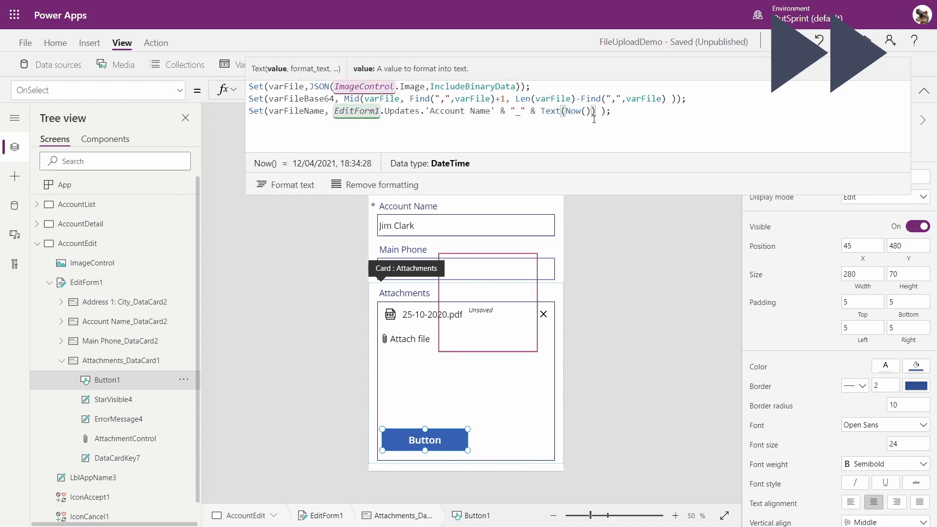
text(,)
text("yyyymmdd_HHmm") & "." & Mid(varFile, Find("/",varFile)+1, )
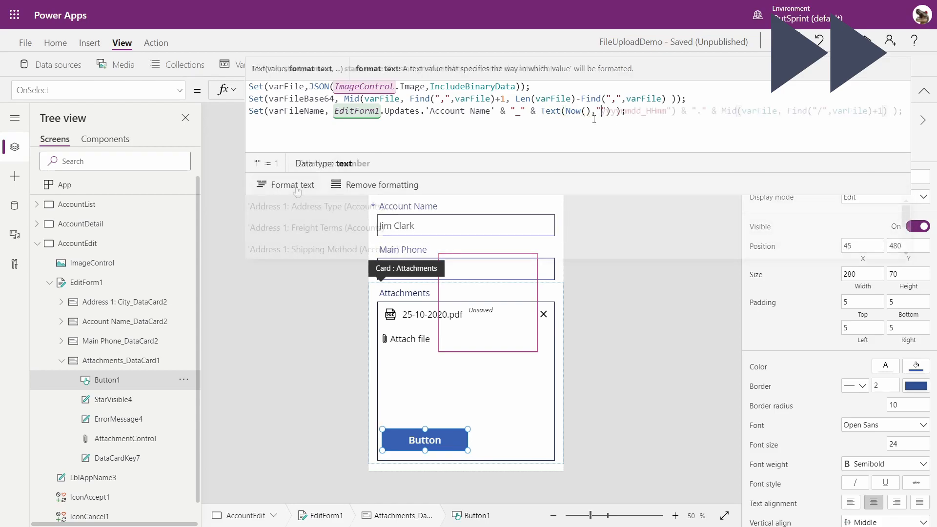
text(Find)
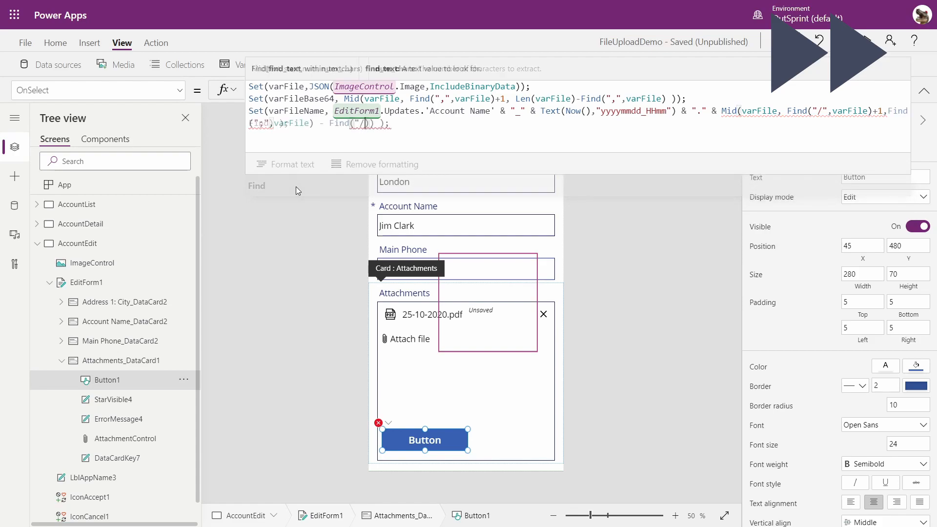
text(",varFile) -)
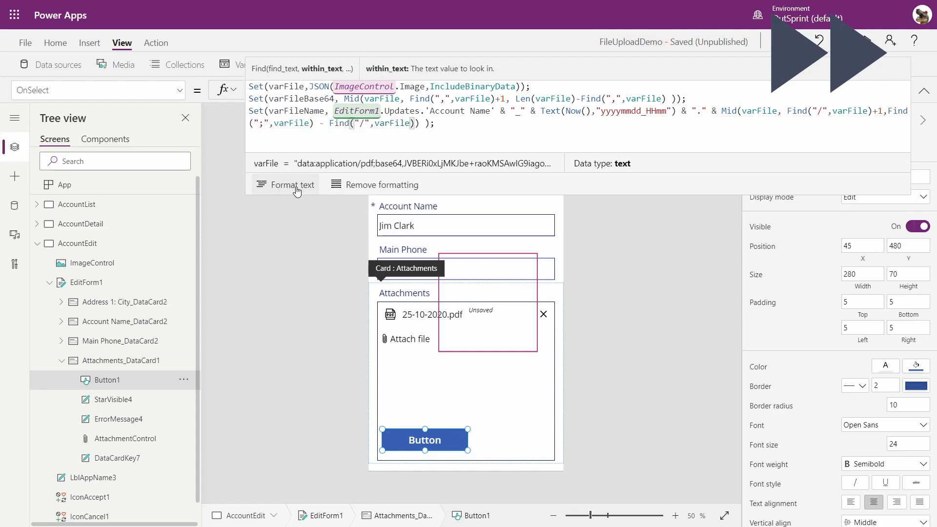
click(500, 122)
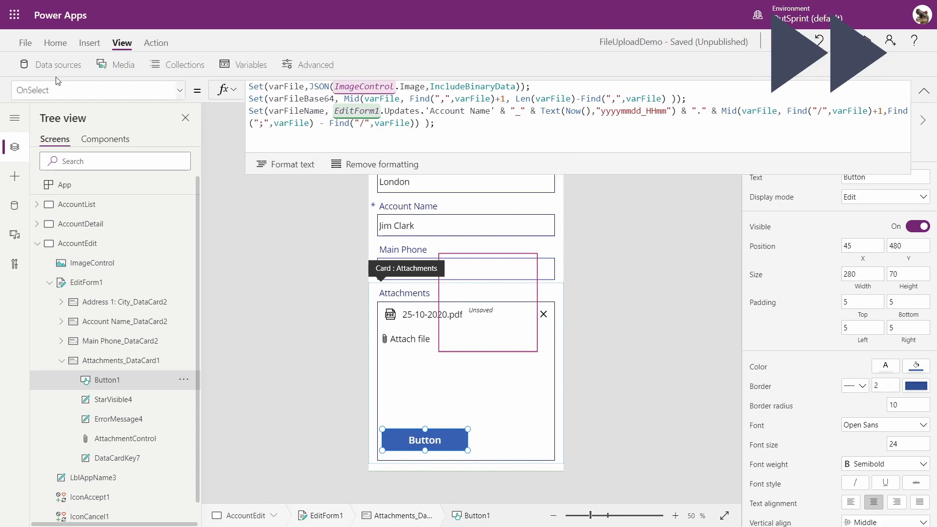
Insert a text label in the Attachments card and place it between Attach file and the button, at about X 30, Y 285.
click(96, 43)
click(119, 66)
drag(457, 305, 462, 366)
click(452, 308)
click(107, 386)
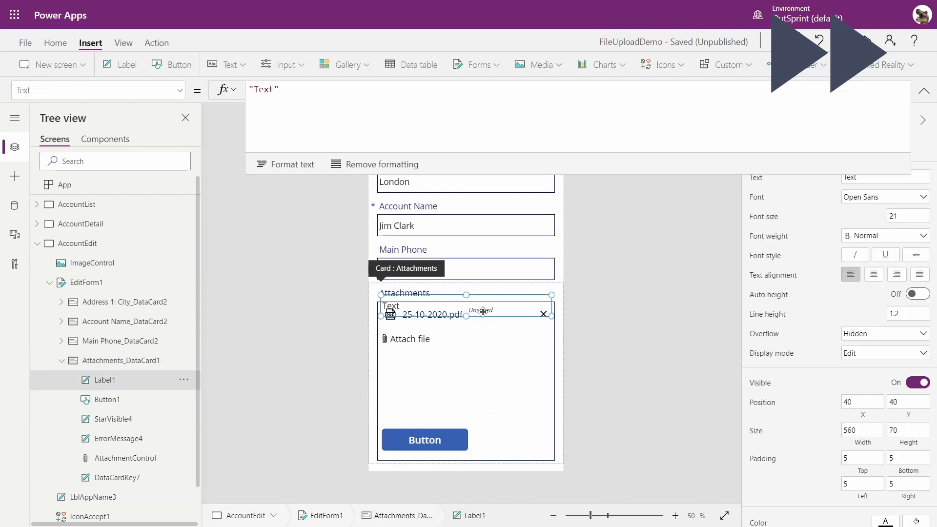
drag(524, 321, 526, 391)
Replace the new label's Text value with the variable varFileName.
click(253, 88)
text(varFil)
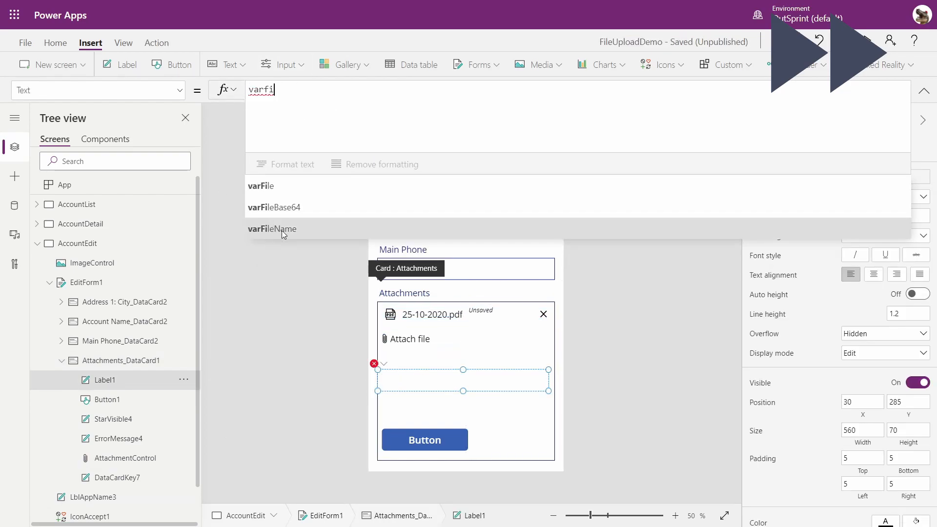
click(270, 230)
Preview the edit screen, run the button to generate the file name in the label and exit the preview.
key(F5)
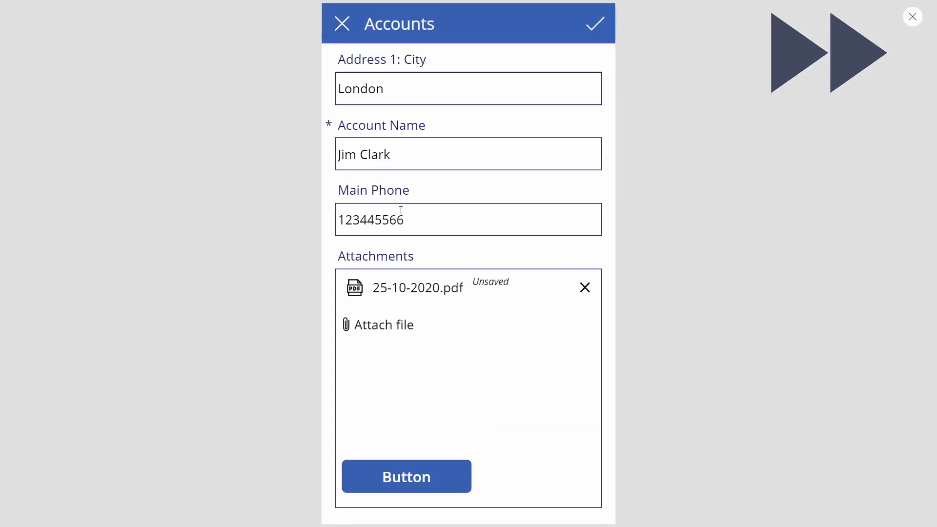
click(409, 473)
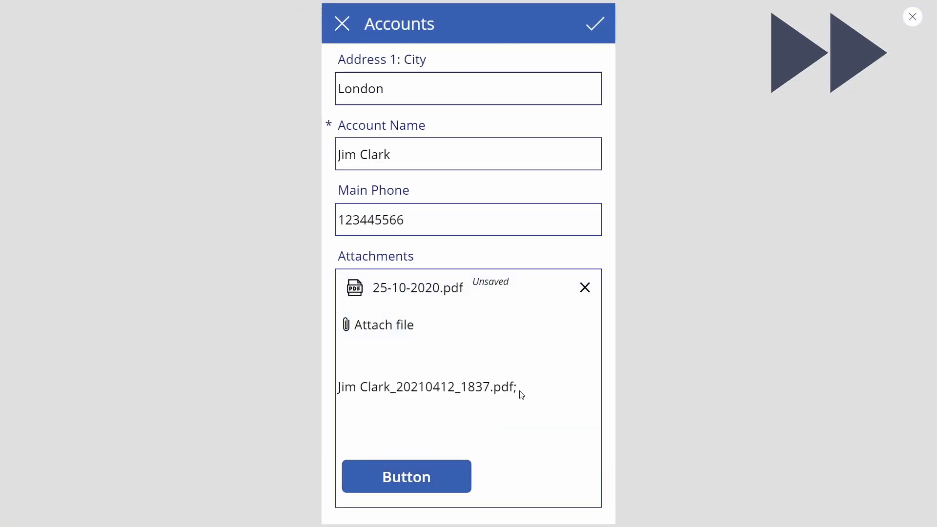
click(912, 16)
Subtract 1 from the Mid length argument in the button's varFileName formula, after Find("/",varFile), to drop the trailing semicolon.
click(435, 440)
click(435, 441)
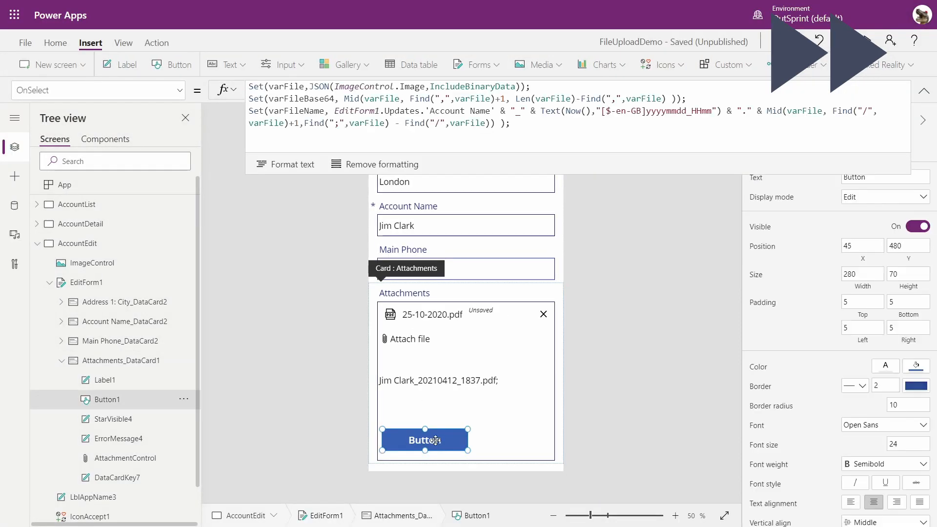
click(488, 134)
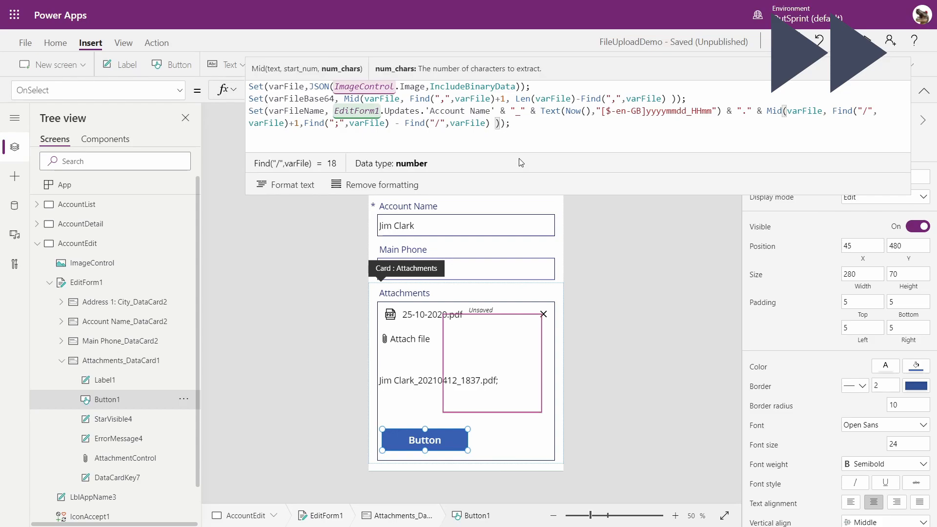
text(-1)
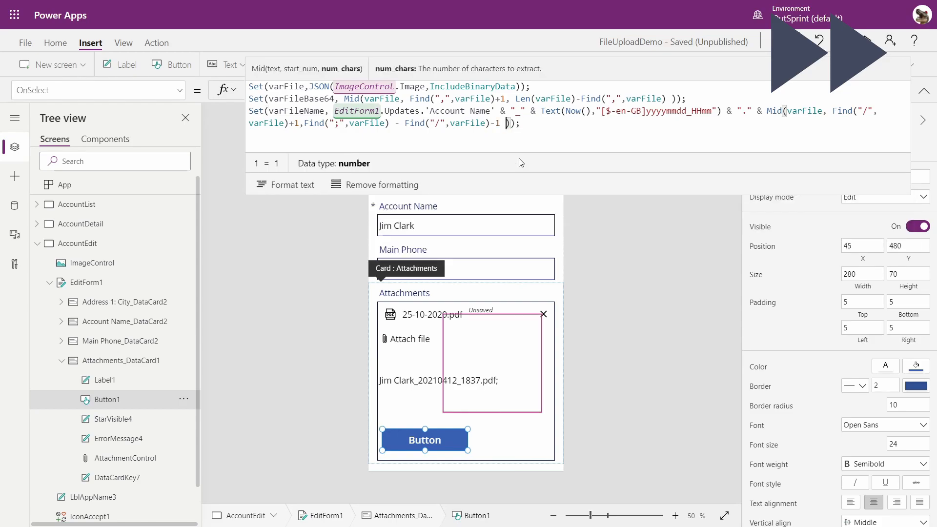
Preview the edit screen, run the button to regenerate the file name and exit the preview.
key(F5)
click(406, 477)
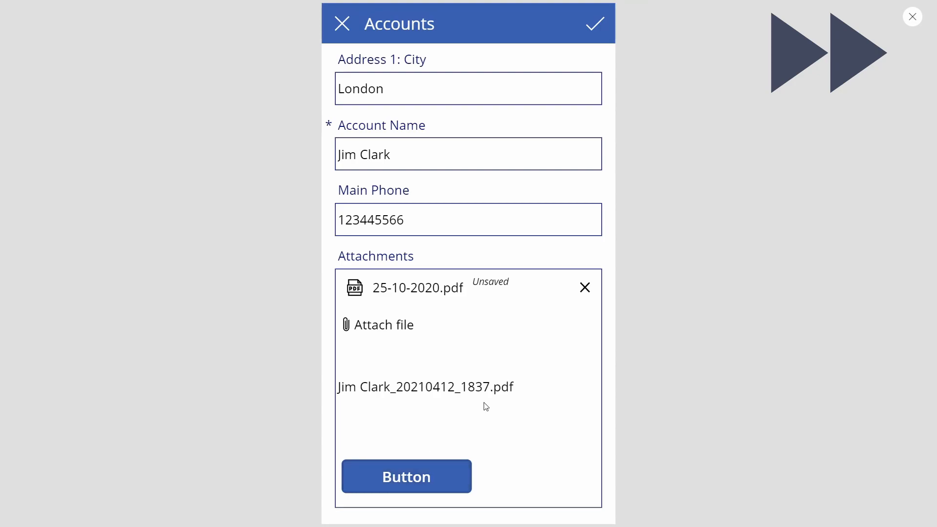
click(913, 17)
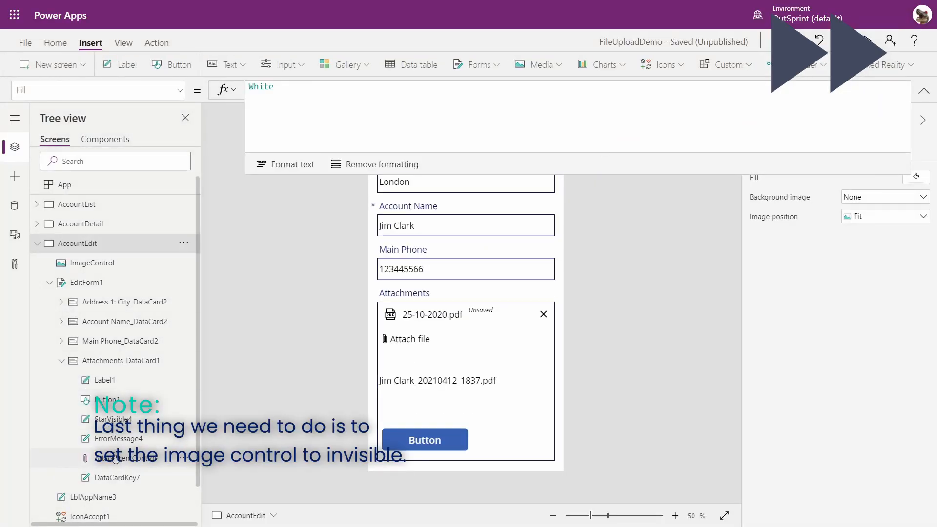
Make ImageControl invisible on the AccountEdit screen, save the app and return to the editor.
click(105, 263)
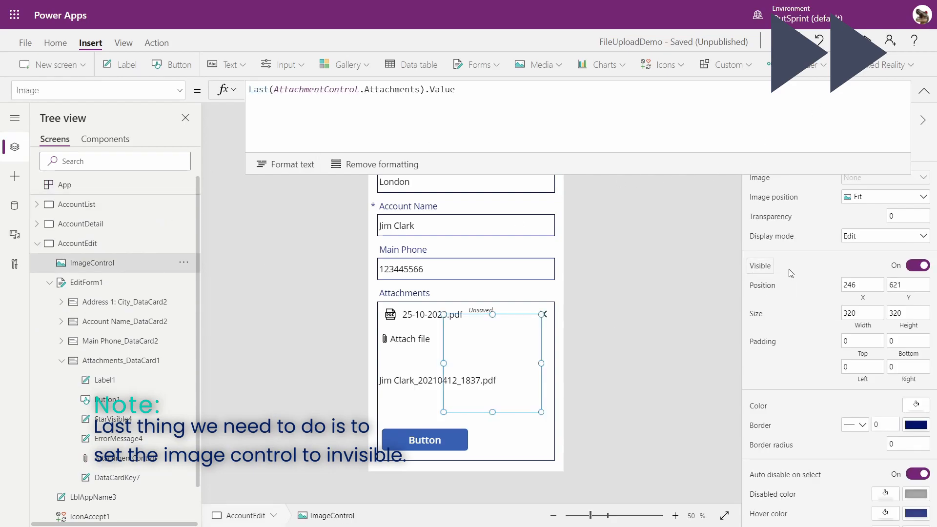
click(917, 265)
click(423, 440)
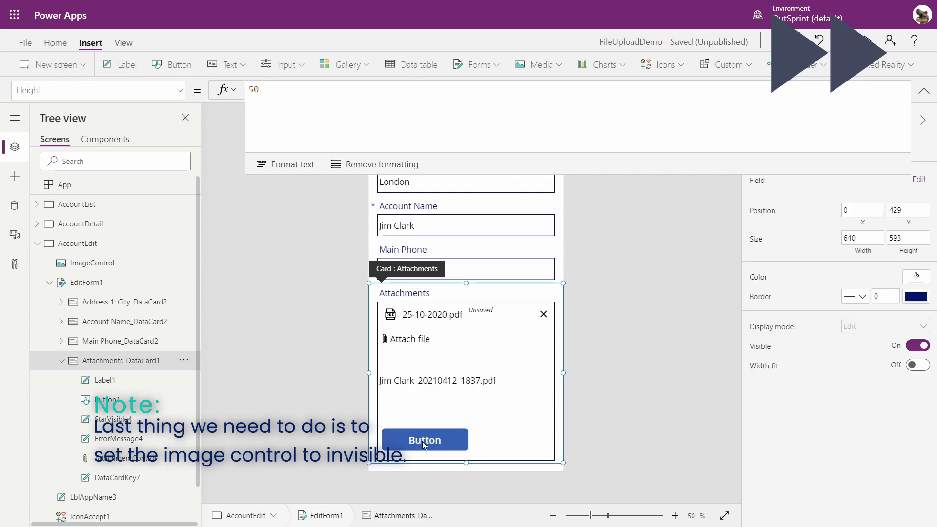
click(25, 42)
click(140, 215)
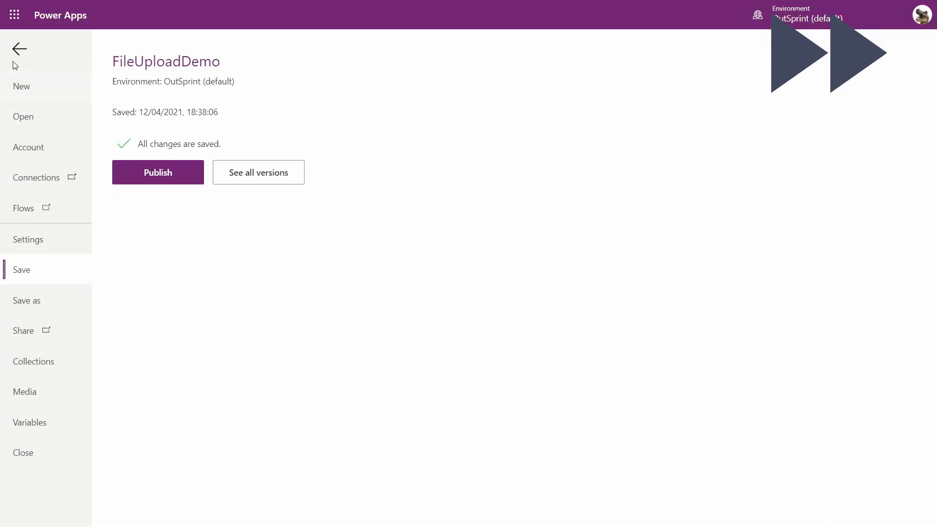
click(19, 49)
Delete the label that displays the generated file name from the Attachments card.
click(613, 180)
click(409, 383)
key(Delete)
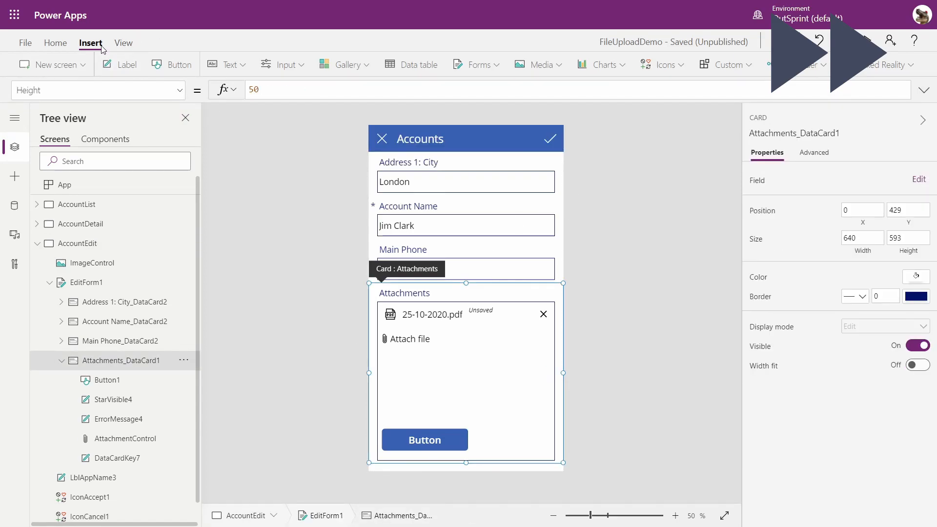
Go from the AccountEdit screen's actions to Power Automate to create a new flow.
click(117, 44)
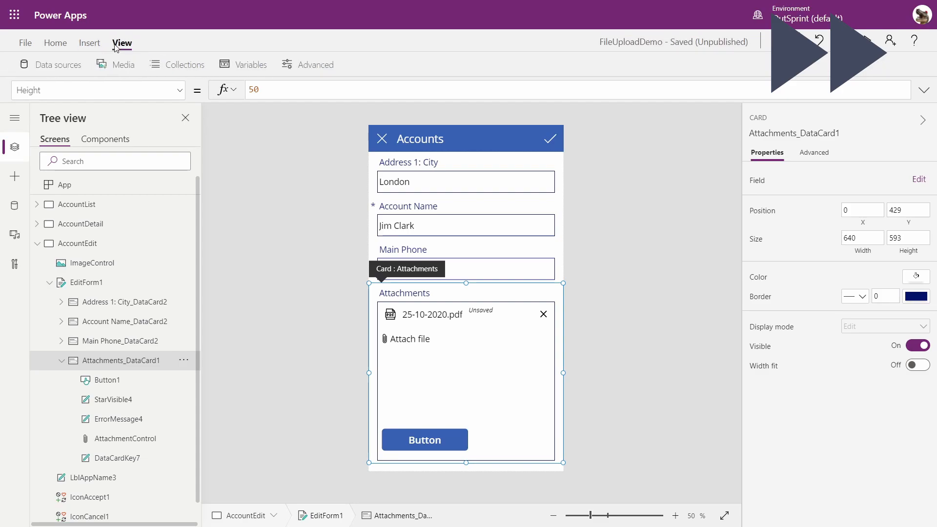
click(47, 47)
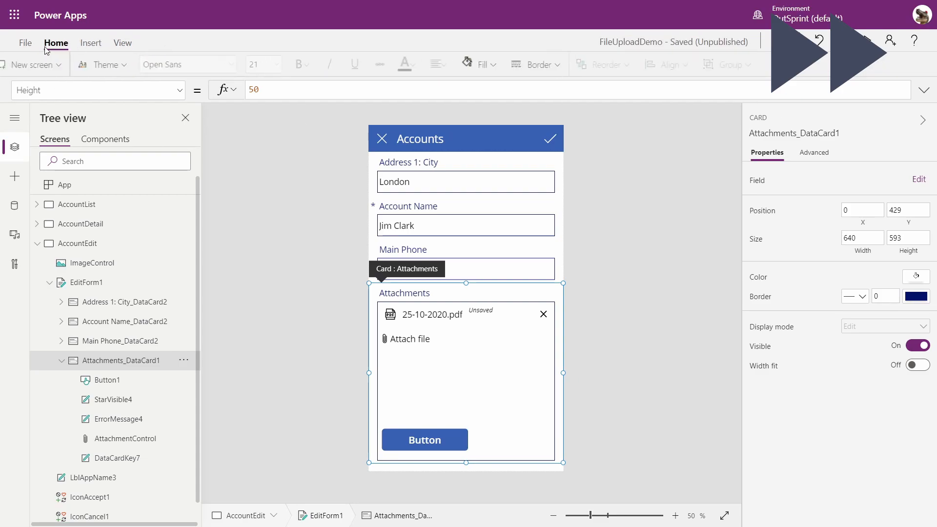
click(595, 244)
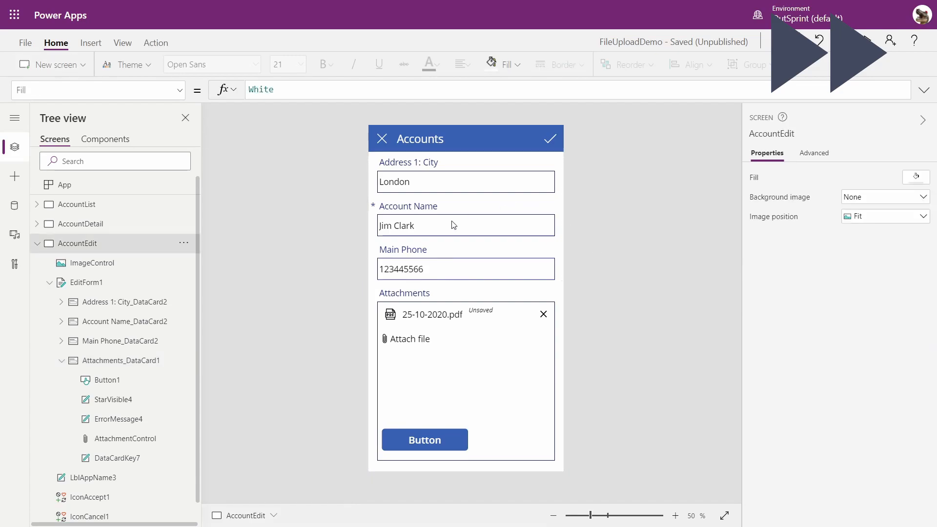
click(155, 43)
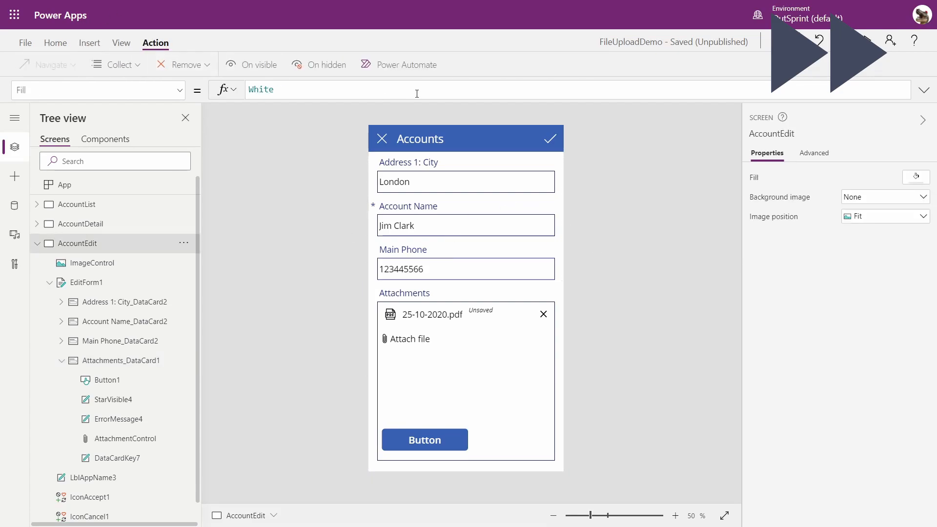
click(403, 61)
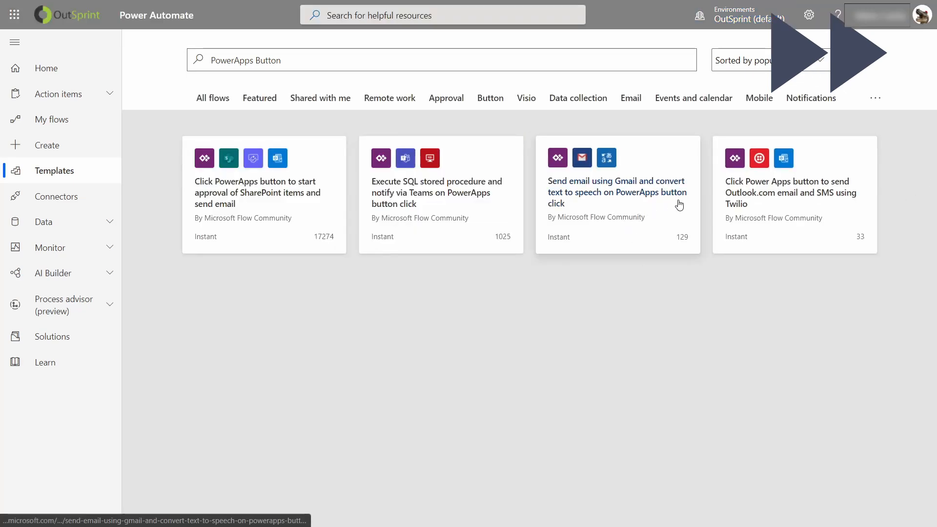
Create a blank instant cloud flow named FileUploadDemo with the PowerApps trigger.
click(47, 148)
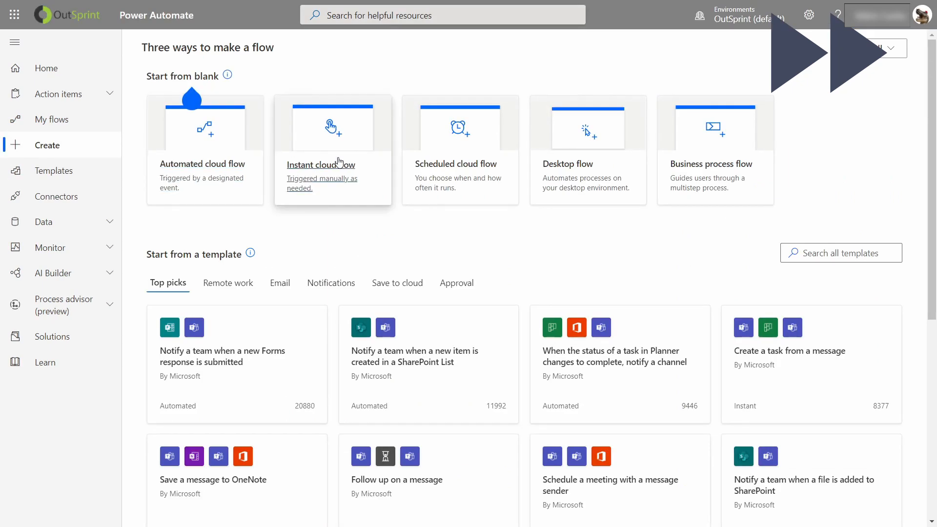
click(339, 164)
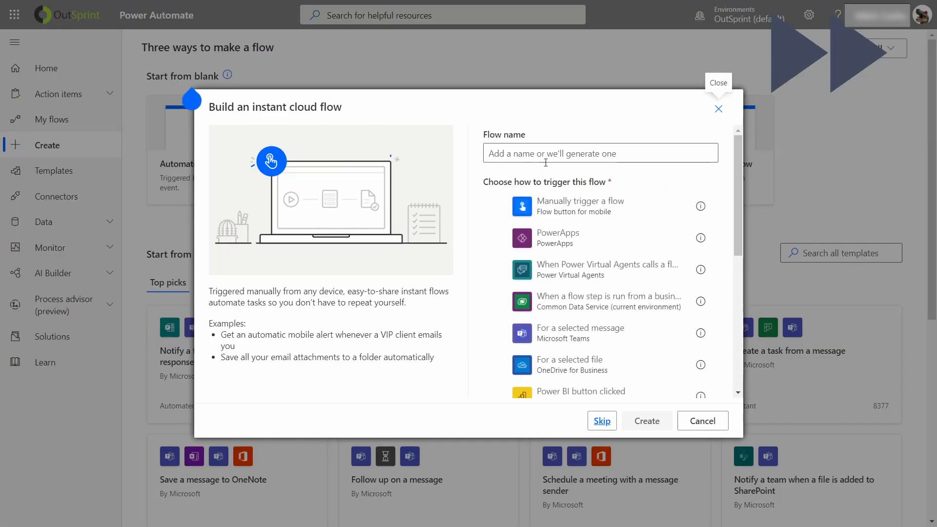
click(540, 149)
text(FileUploadDe)
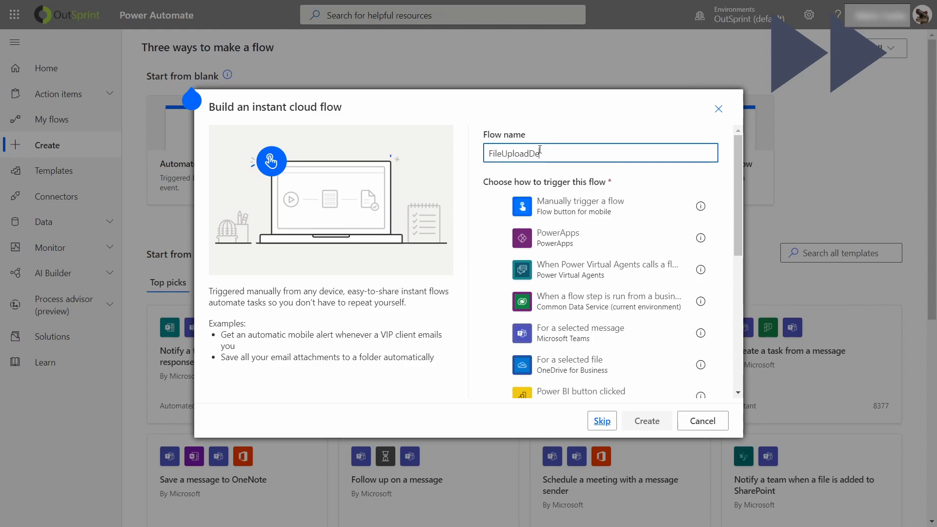
click(556, 238)
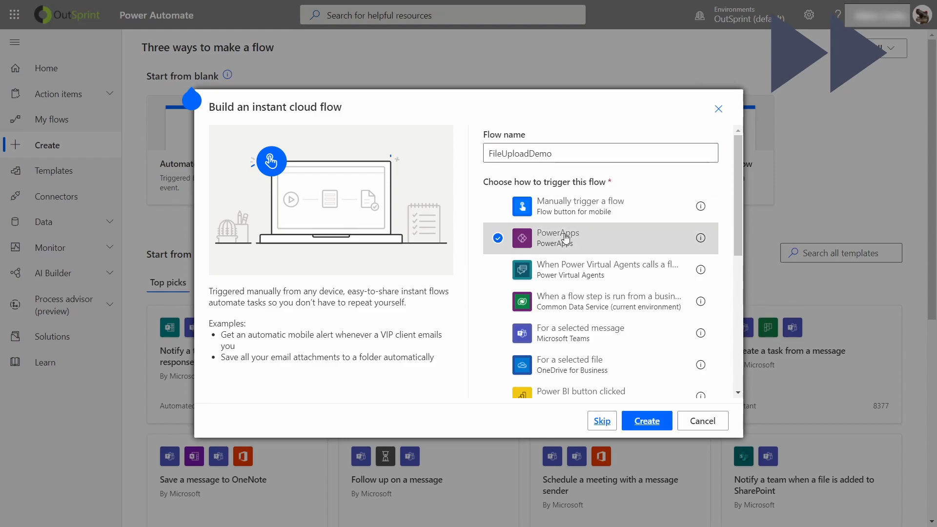
click(647, 420)
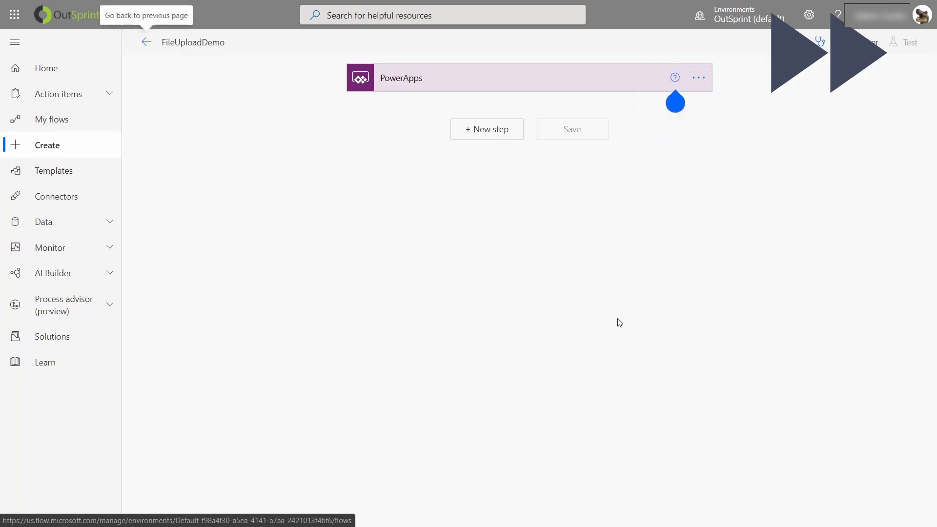
Add a new step after the PowerApps trigger, searching for "create file" and choosing SharePoint's Create file action.
mouse_move(674, 85)
click(671, 104)
click(496, 132)
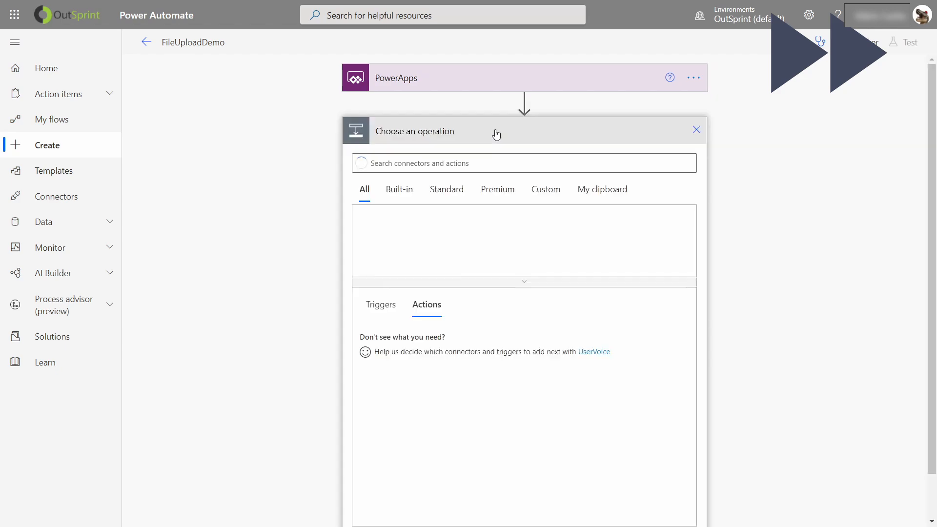
text(c)
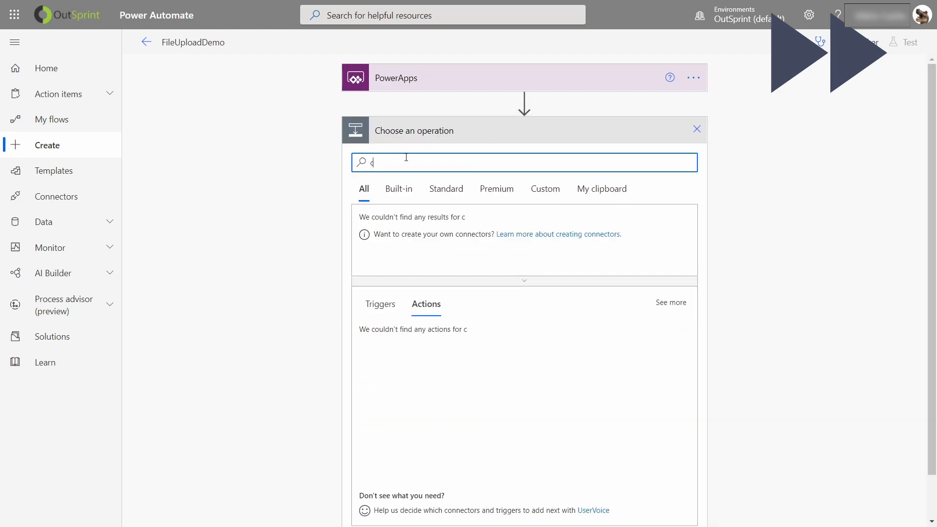
text(reate file)
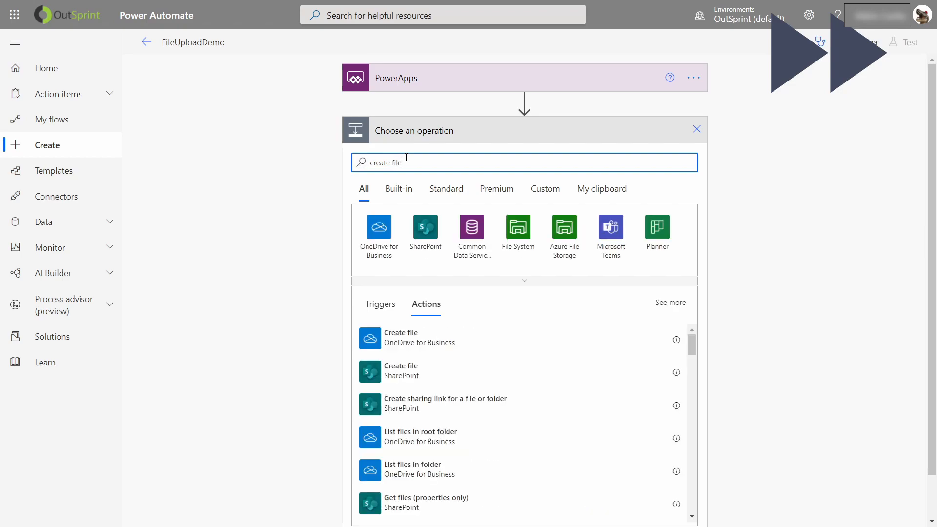
click(400, 373)
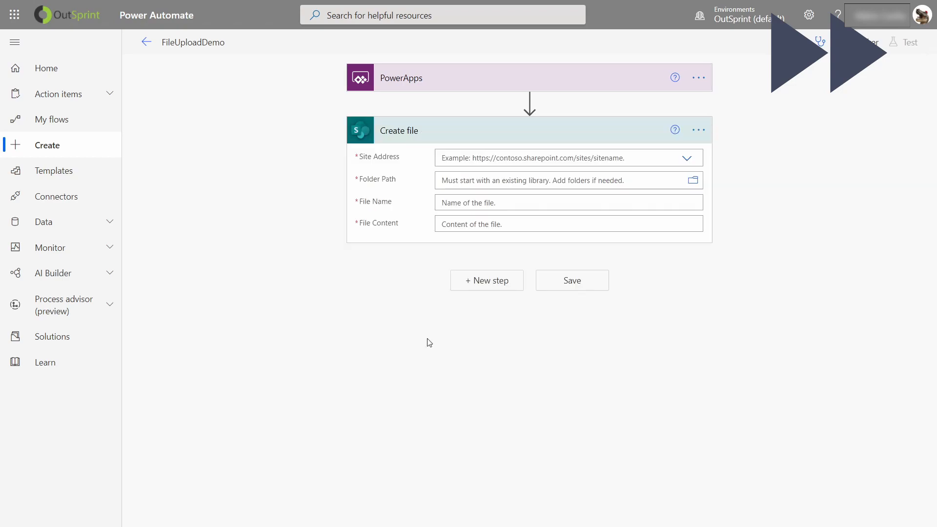
Set the Create file action's Site Address to Power Platform Demo and its Folder Path to /Shared Documents.
click(689, 162)
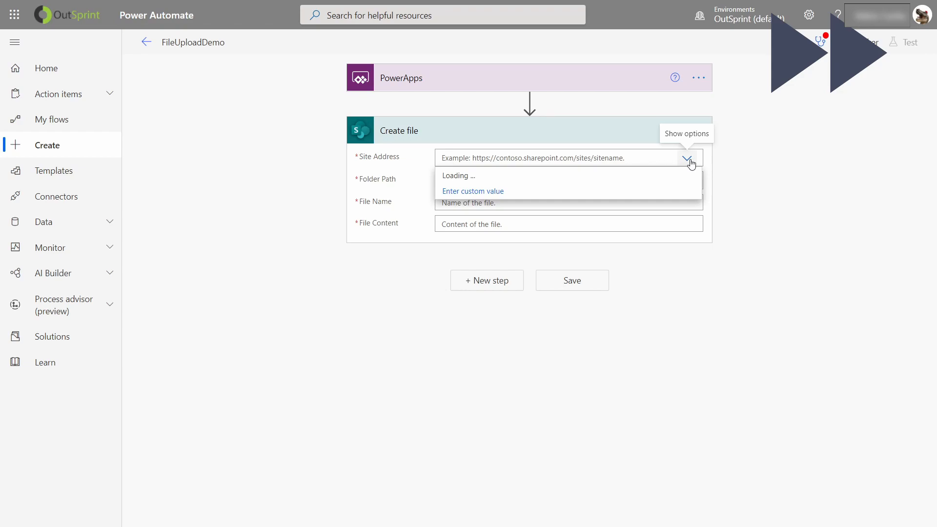
click(528, 273)
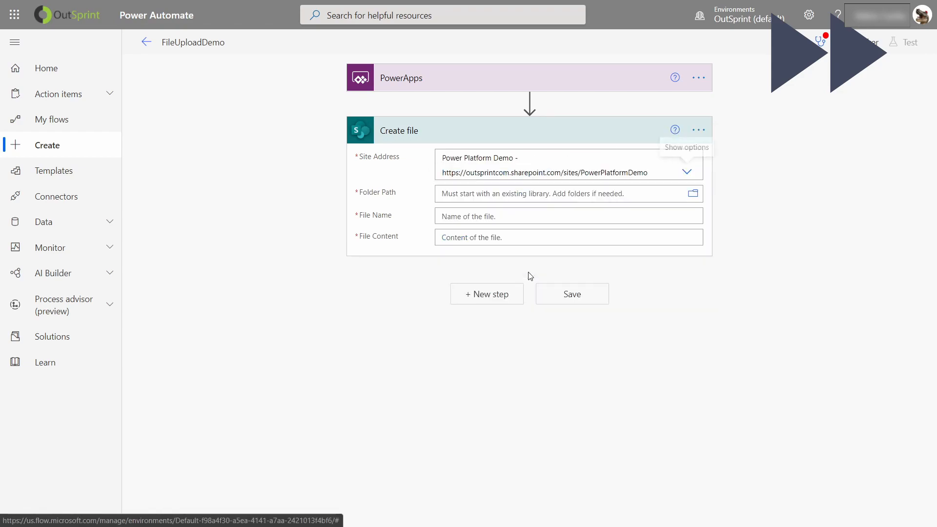
click(456, 197)
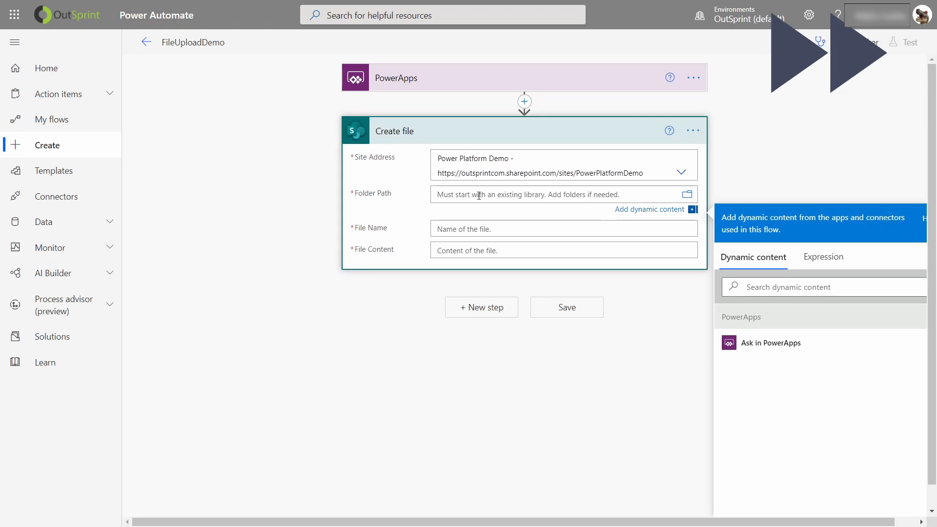
click(687, 194)
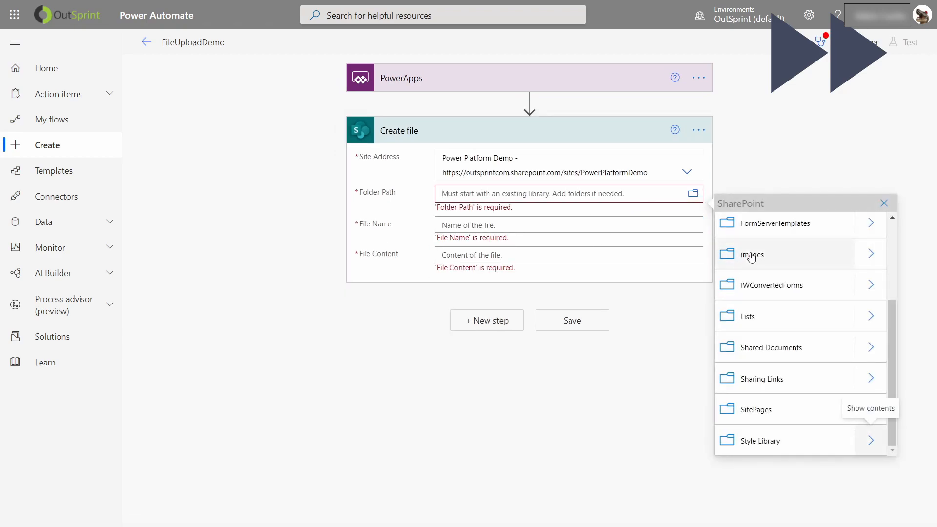
click(782, 352)
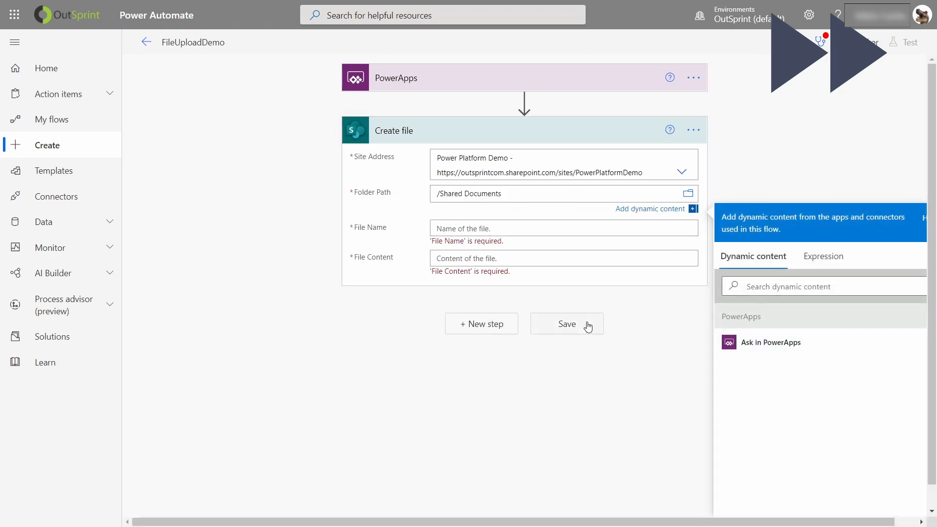
Fill the Create file action's File Name and File Content with Ask in PowerApps dynamic content.
click(478, 228)
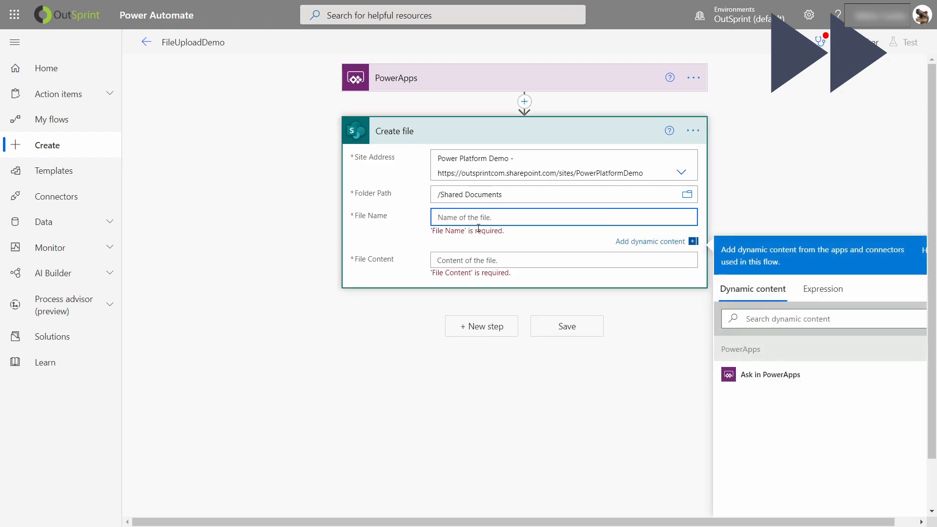
click(772, 374)
click(495, 255)
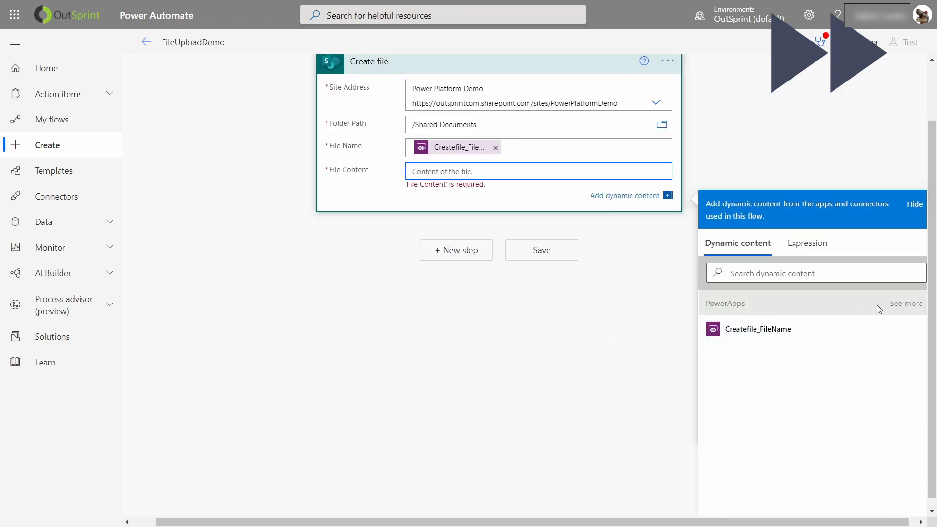
click(906, 303)
click(782, 361)
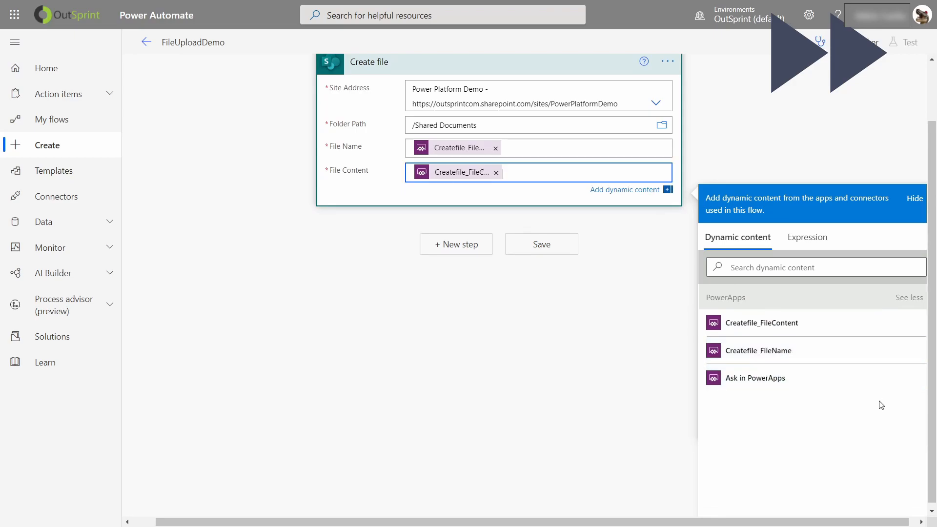
Remove the Createfile_FileContent value from the Create file action's File Content.
click(818, 245)
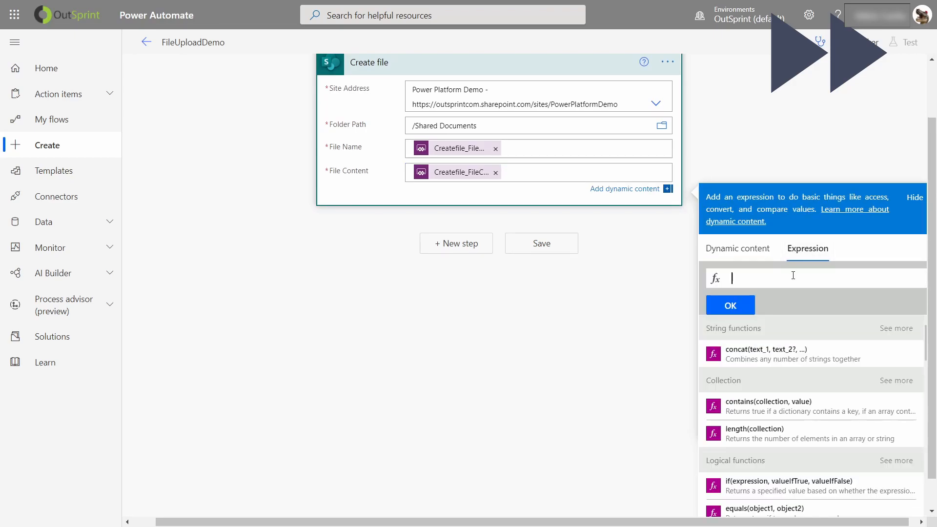
click(480, 174)
click(520, 241)
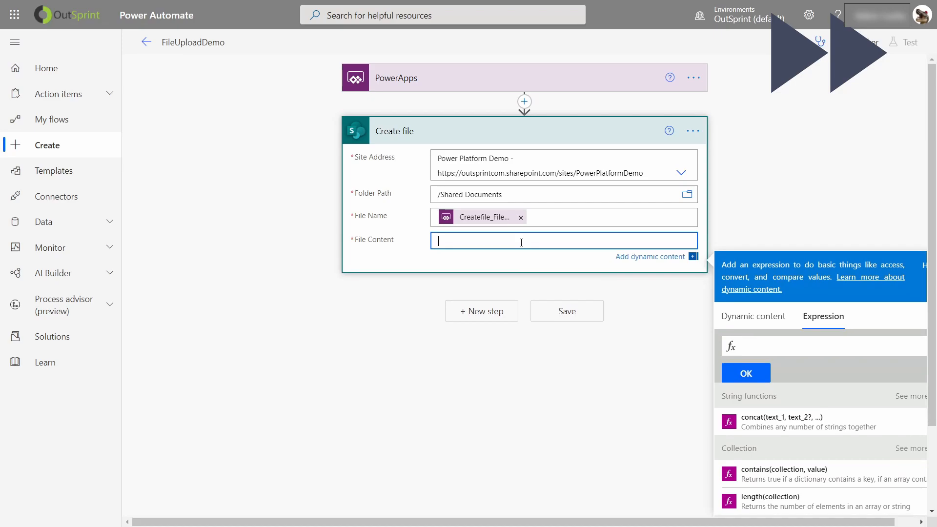
Set the Create file action's File Content to the expression base64ToBinary(triggerBody()['Createfile_FileContent']).
click(771, 334)
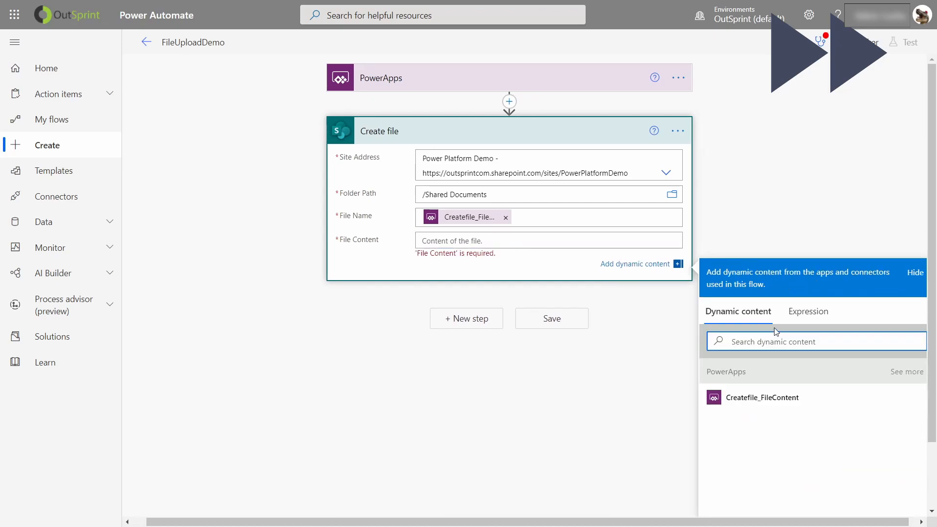
click(808, 322)
text(base64ToBinary()
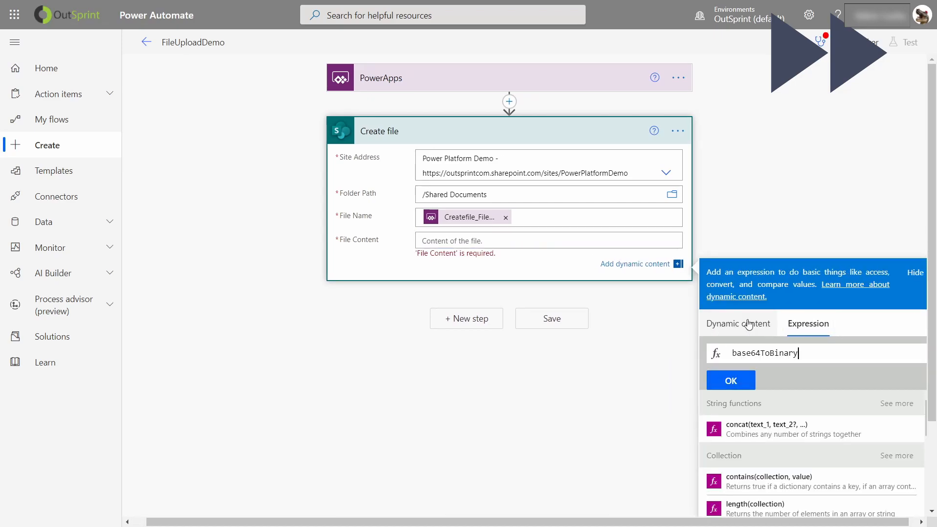
click(746, 323)
text(()
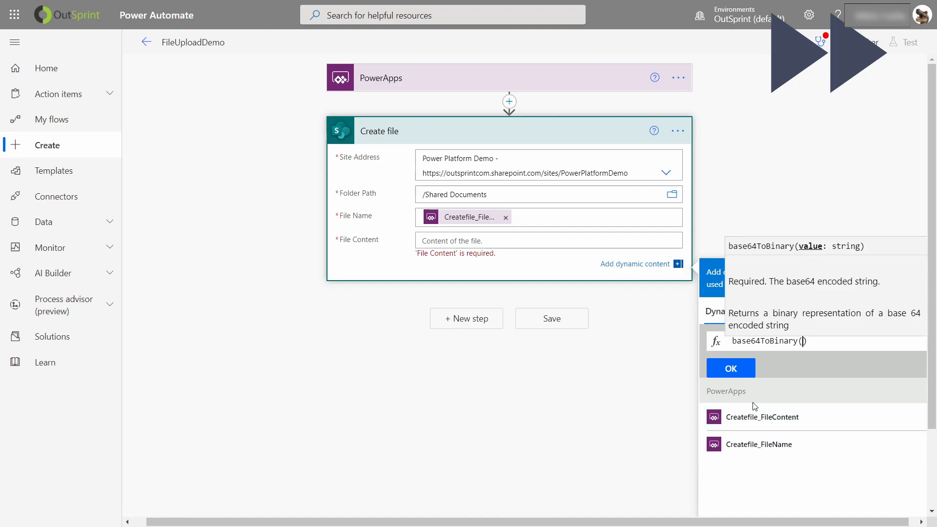
click(755, 416)
click(753, 369)
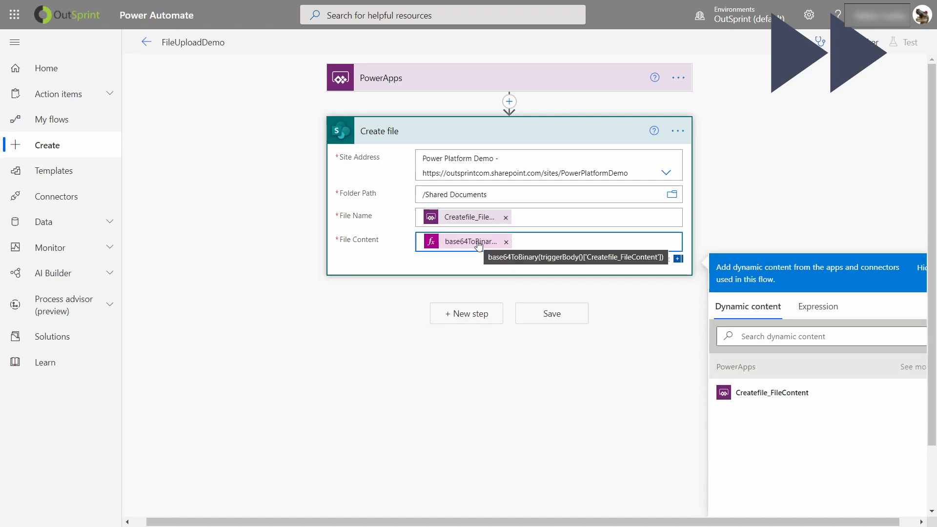
Add a new step after Create file, searching for "respond" and choosing the Respond to a PowerApp or flow action.
click(472, 318)
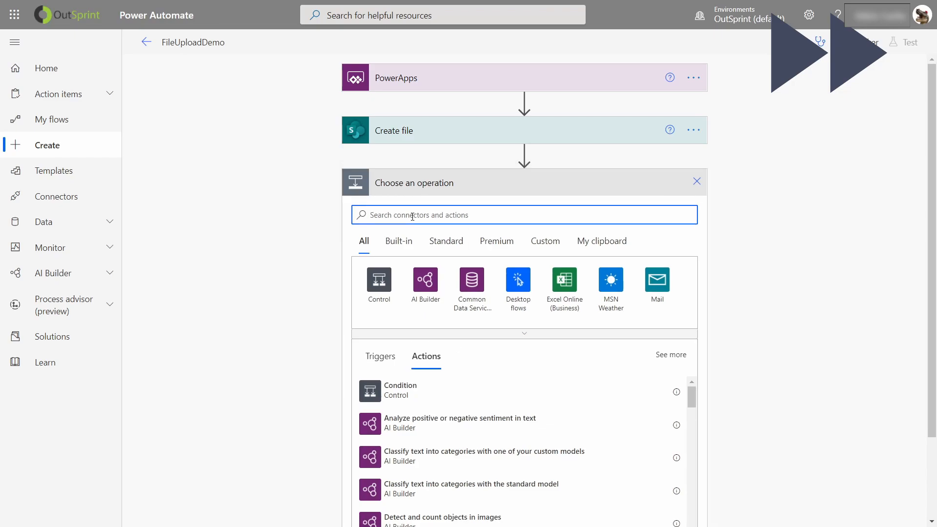
text(respo)
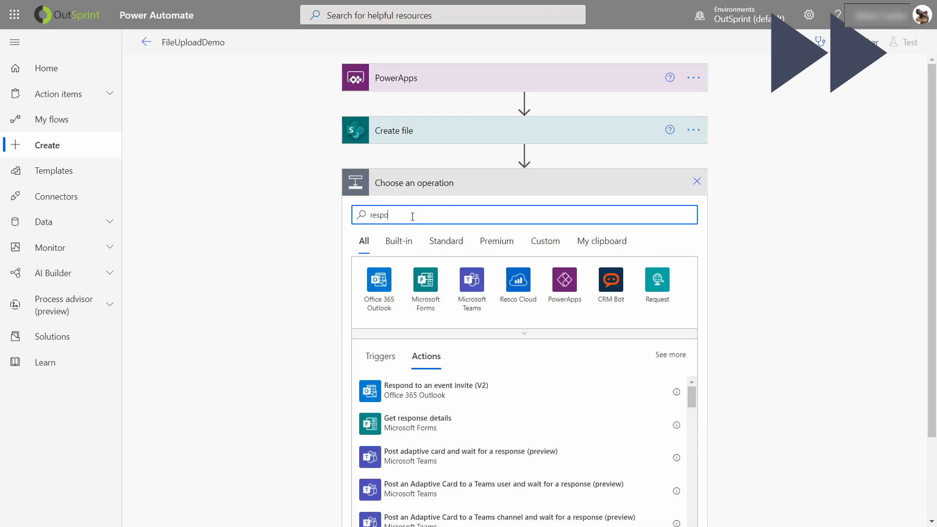
text(nd)
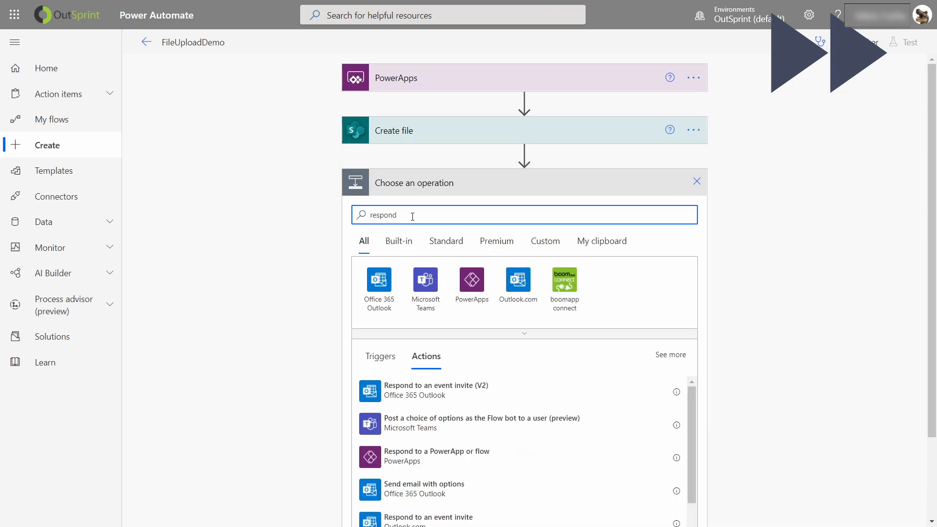
click(411, 456)
click(369, 222)
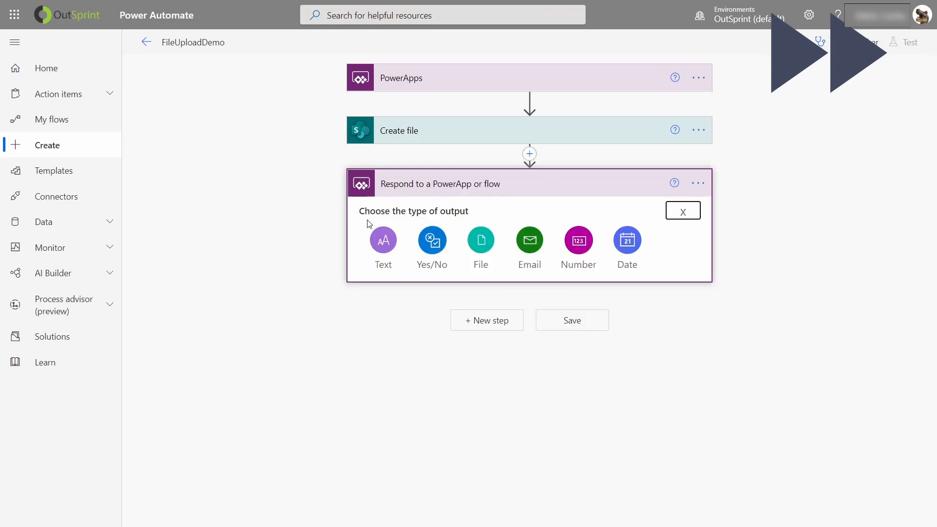
click(382, 244)
text(SharePointLink)
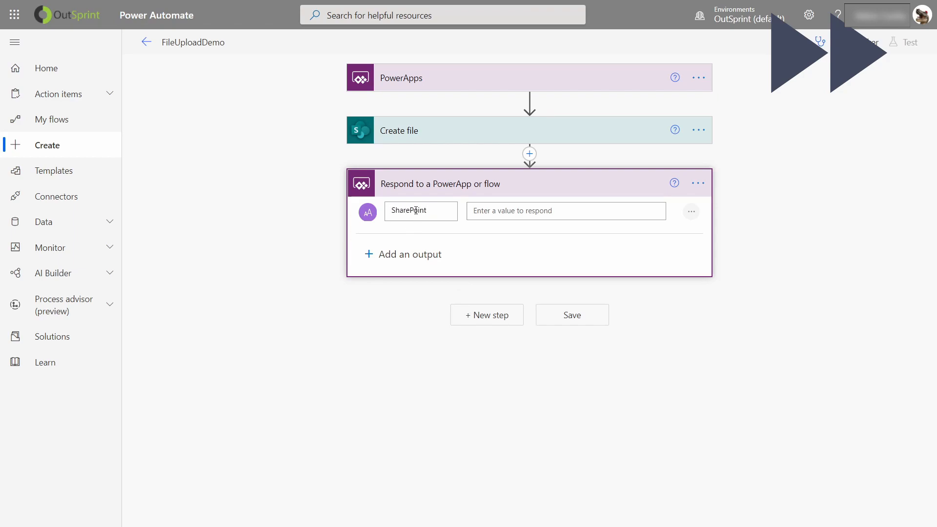
click(529, 215)
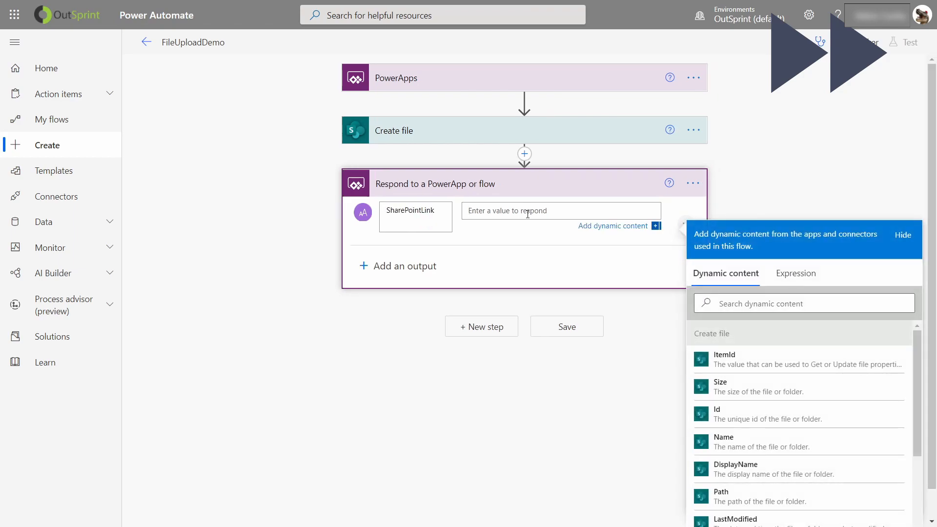
click(405, 266)
scroll(800, 415, down, 1)
text(https://outsprintcom.sharepoint.com/sites/PowerPlatformDemo)
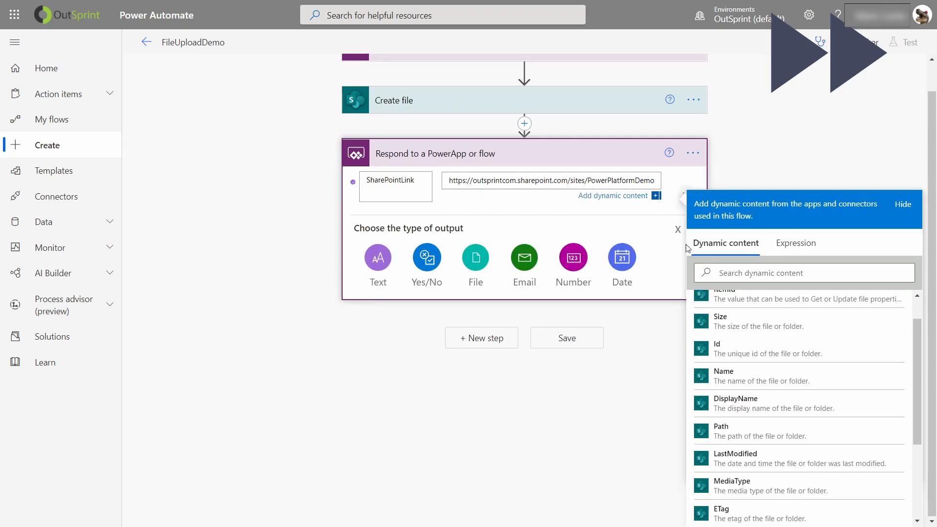
click(780, 431)
click(812, 179)
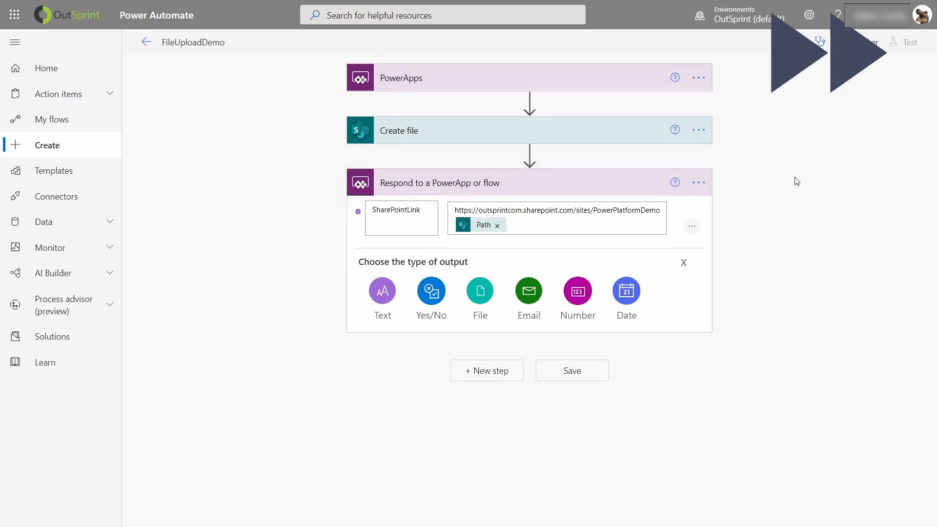
click(573, 373)
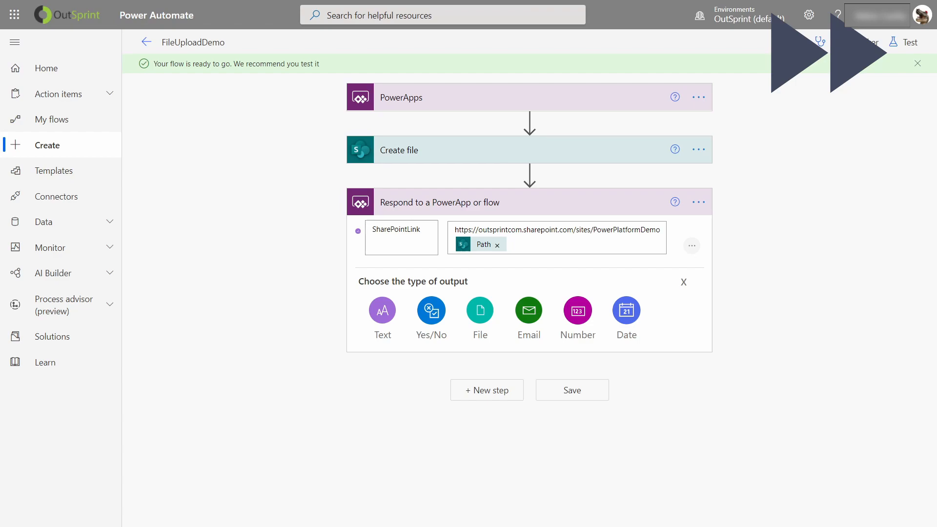
Switch to Power Apps and copy the SubmitForm(EditForm1) formula from the OnSelect of the AccountEdit screen's check icon.
click(211, 13)
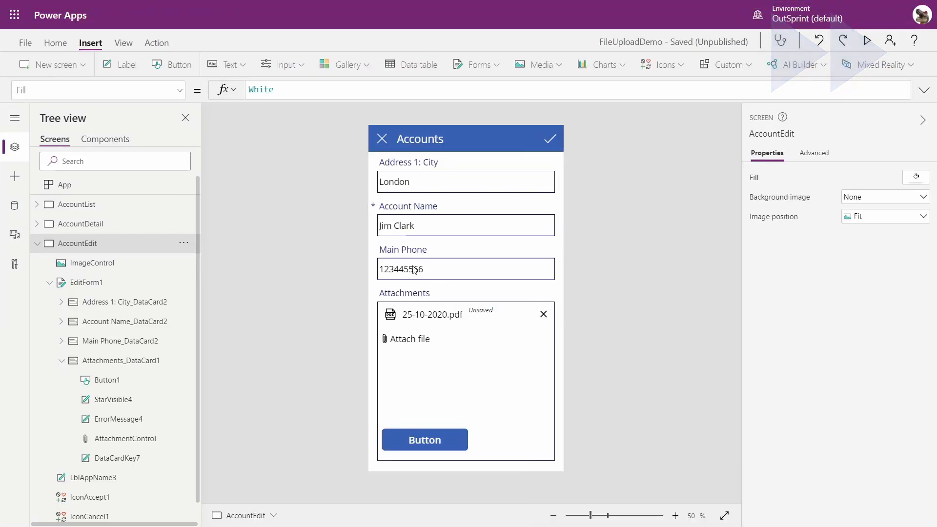
click(547, 141)
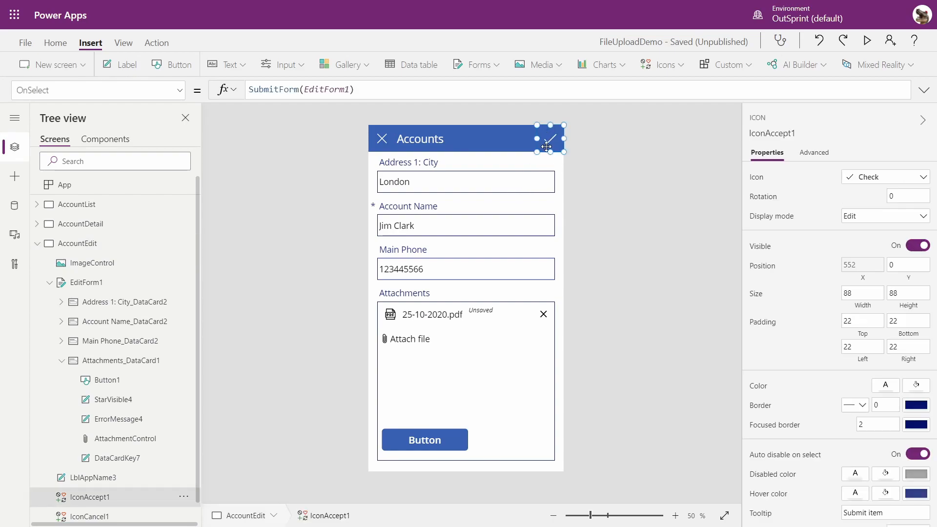
click(376, 87)
drag(376, 89, 249, 90)
key(ctrl+c)
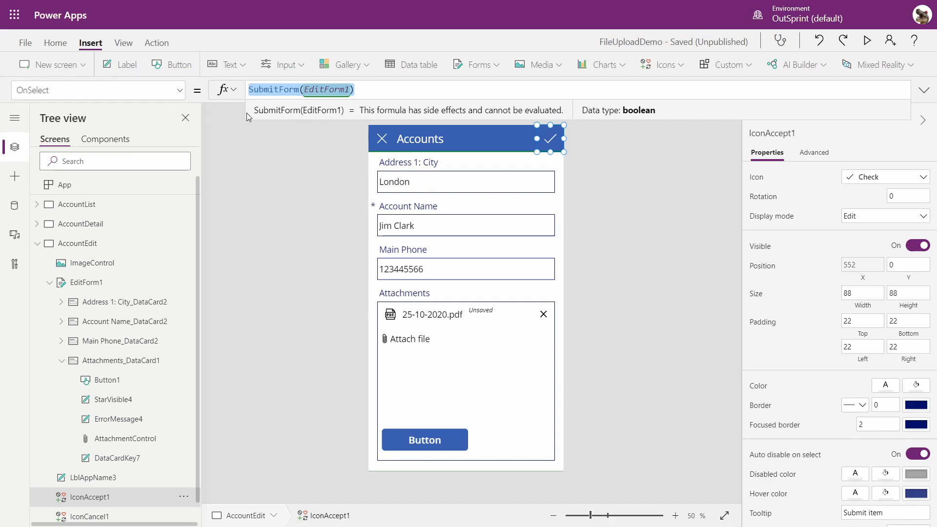
Associate the FileUploadDemo flow with the check icon's OnSelect and close the flow list.
click(156, 43)
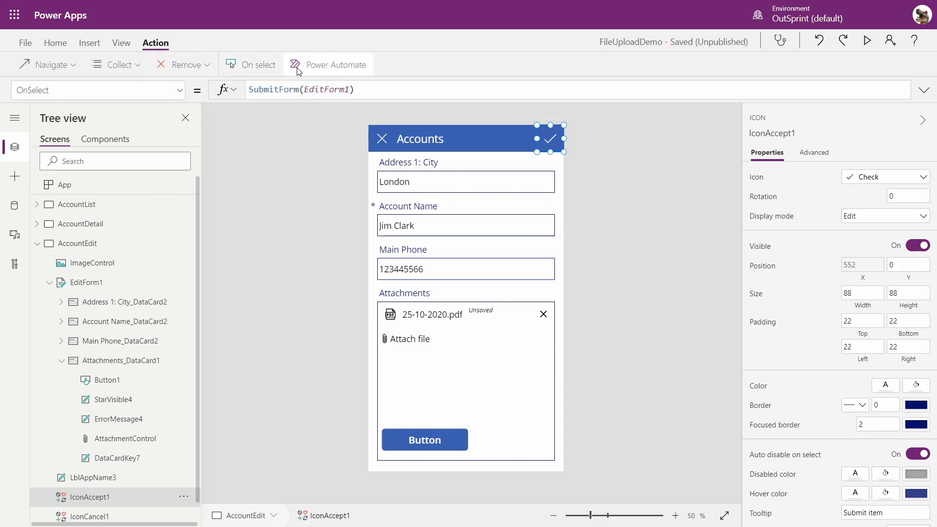
click(318, 64)
click(609, 275)
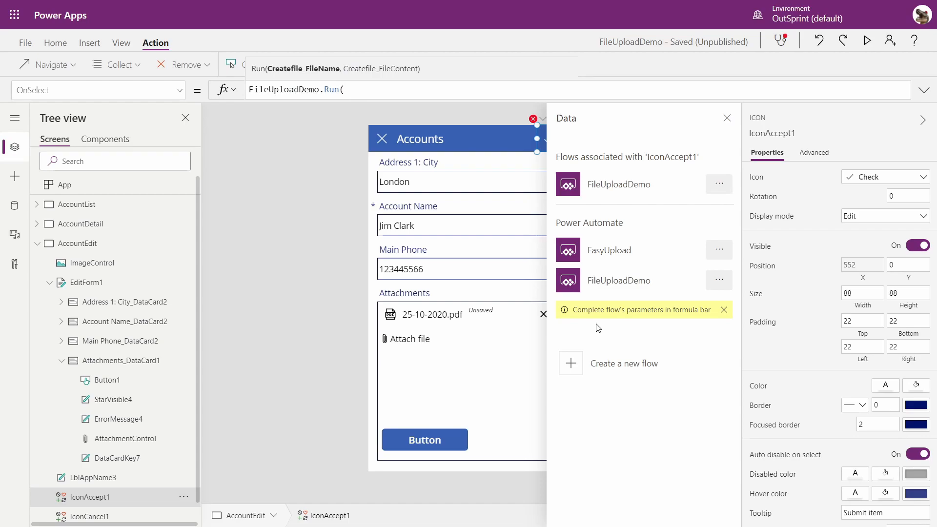
click(724, 310)
click(727, 118)
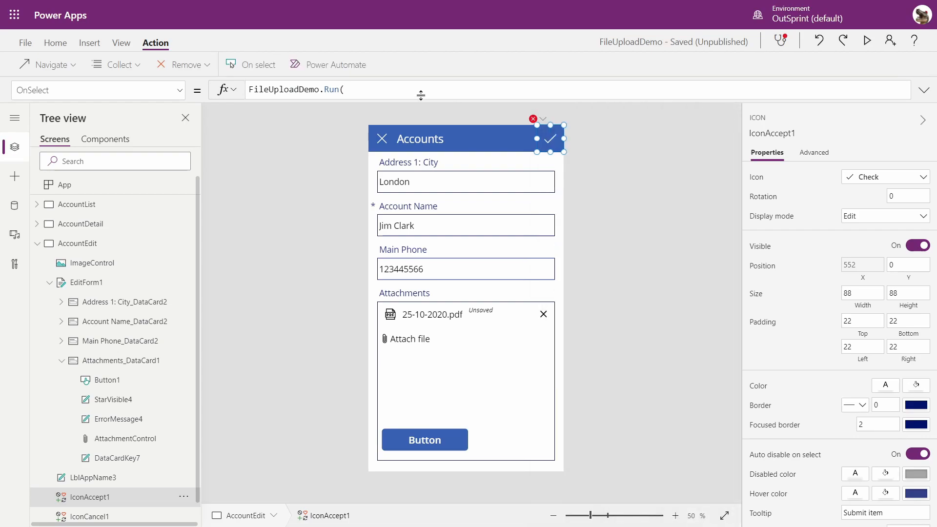
Complete the check icon's formula as FileUploadDemo.Run(); and paste SubmitForm(EditForm1) on the line below it.
click(923, 90)
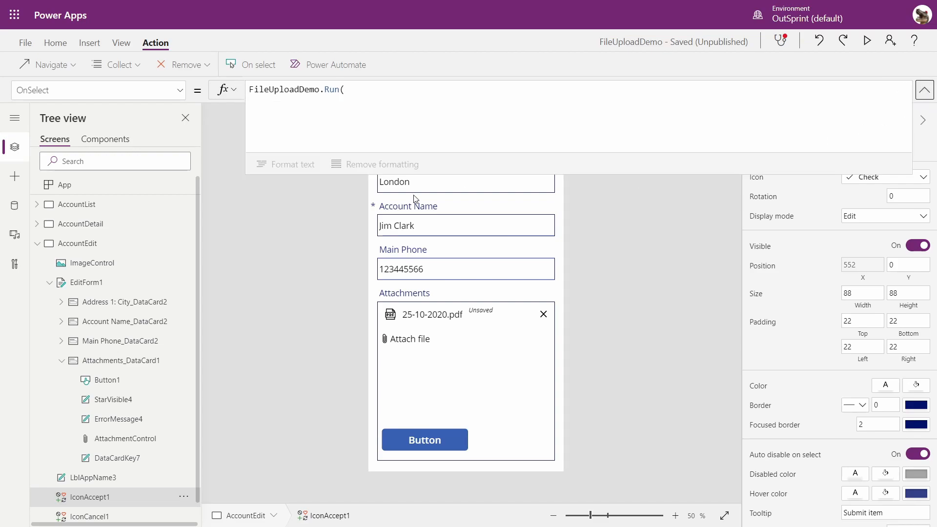
click(358, 89)
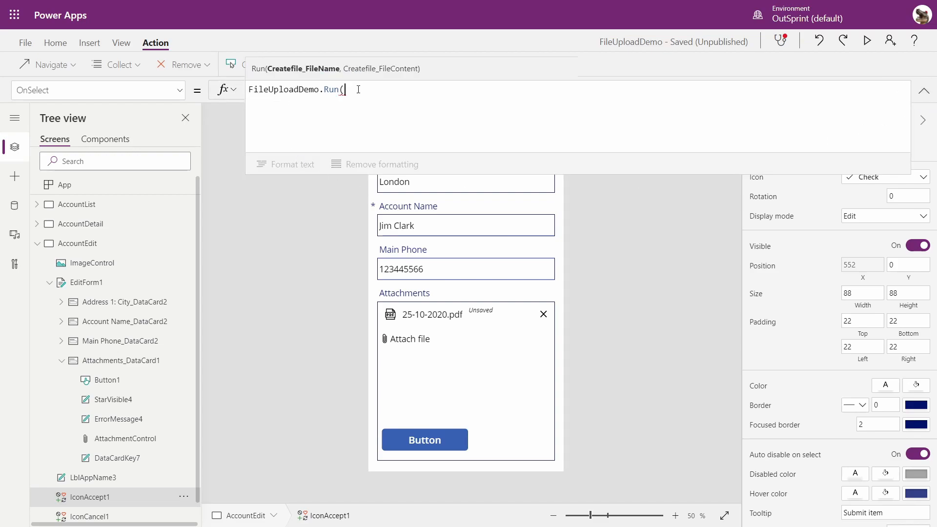
text();)
key(Return)
key(ctrl+v)
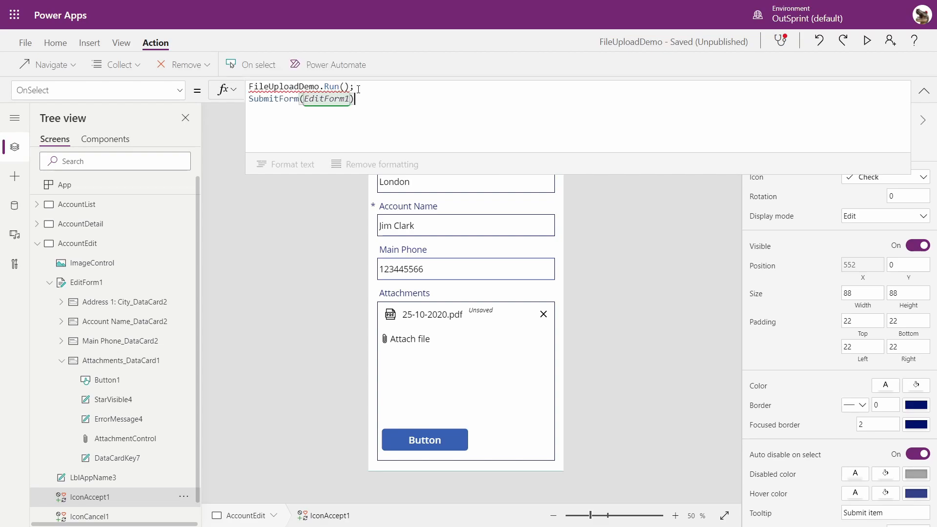
key(Up)
key(Left)
key(Left)
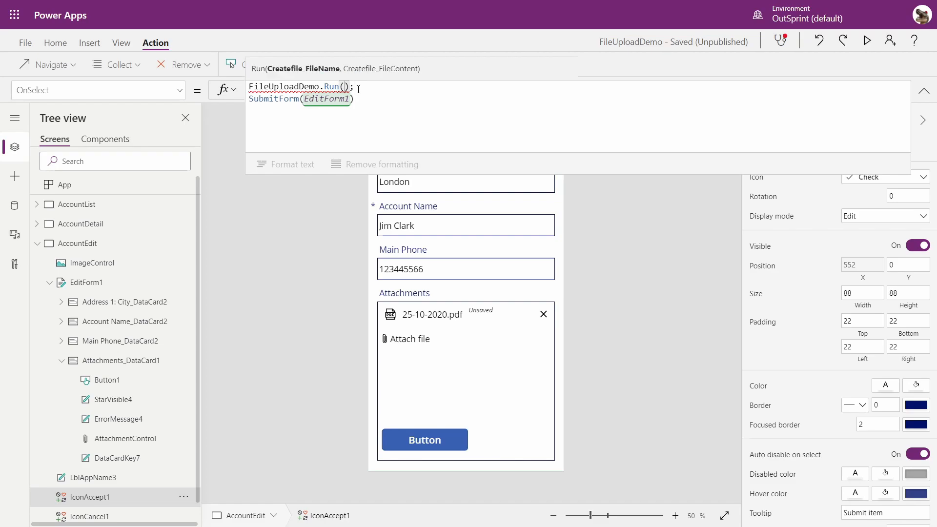
Copy the entire OnSelect formula of Button1 in the Attachments card, covering varFile, varFileBase64 and varFileName.
click(410, 437)
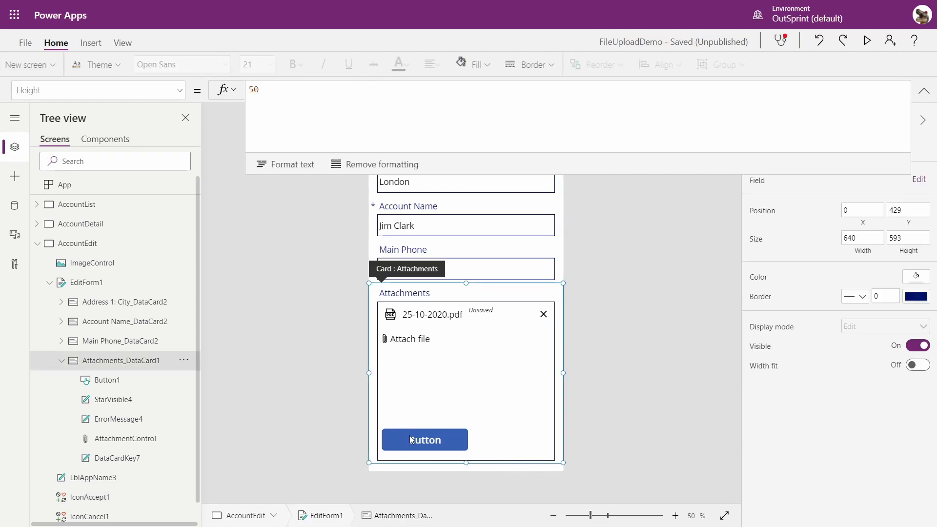
click(410, 437)
drag(527, 124, 233, 88)
key(ctrl+c)
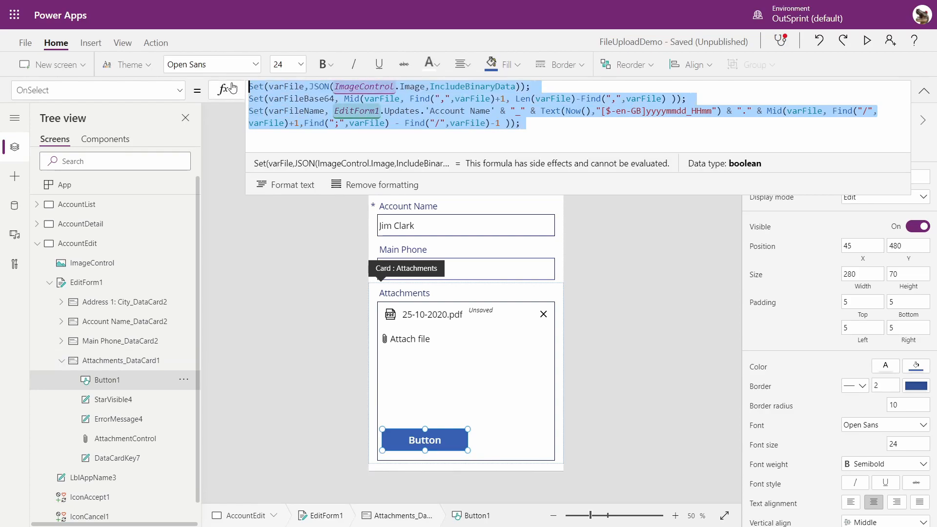
Paste the copied Set formulas above the FileUploadDemo.Run() line in the check icon's OnSelect.
click(923, 90)
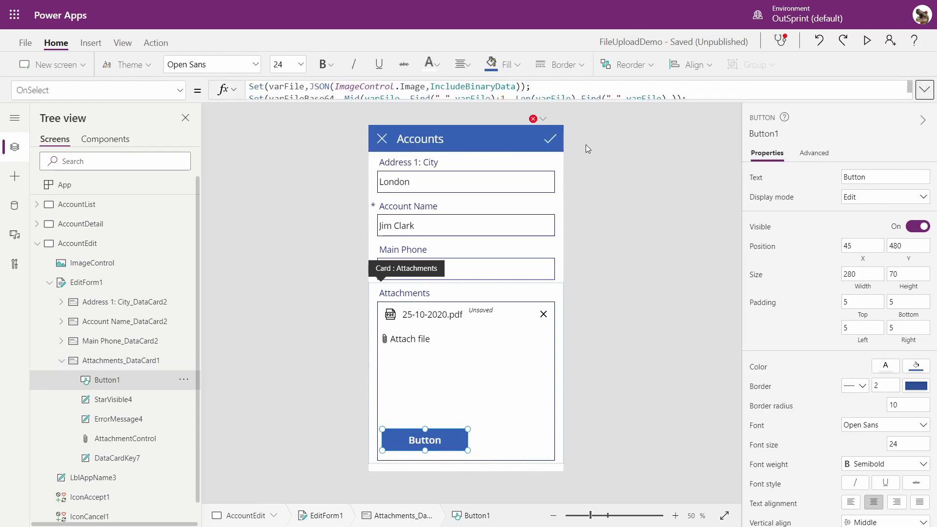
click(550, 139)
click(924, 90)
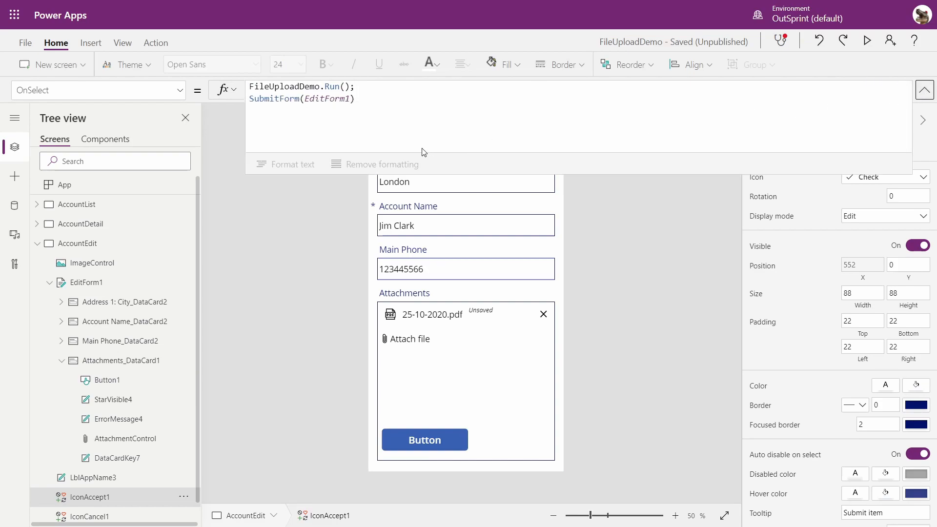
click(249, 88)
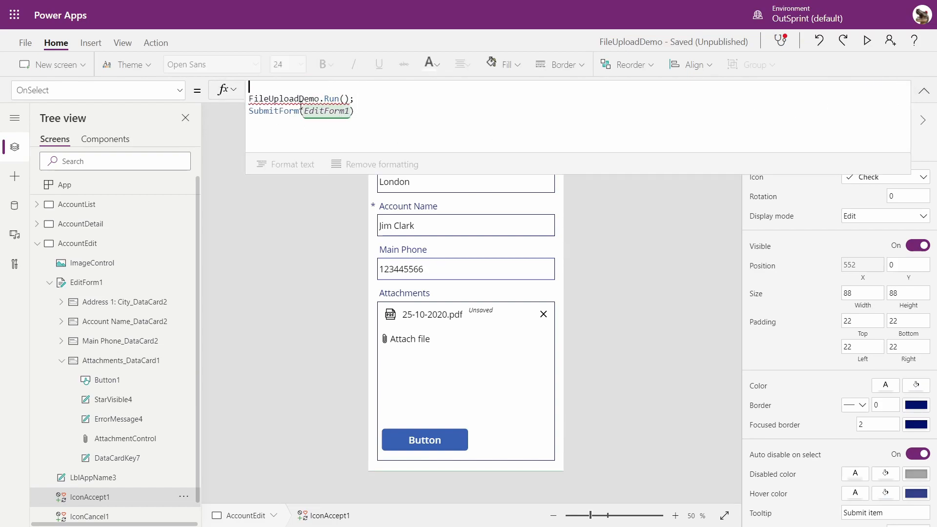
key(ctrl+v)
key(Return)
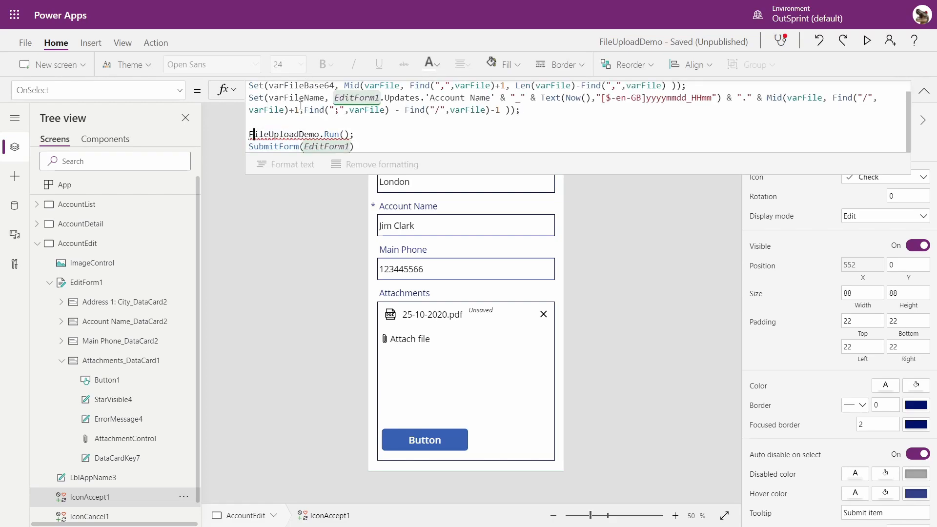
Pass varFileName and varFileBase64 as the arguments of the FileUploadDemo.Run call.
key(Right)
key(Right)
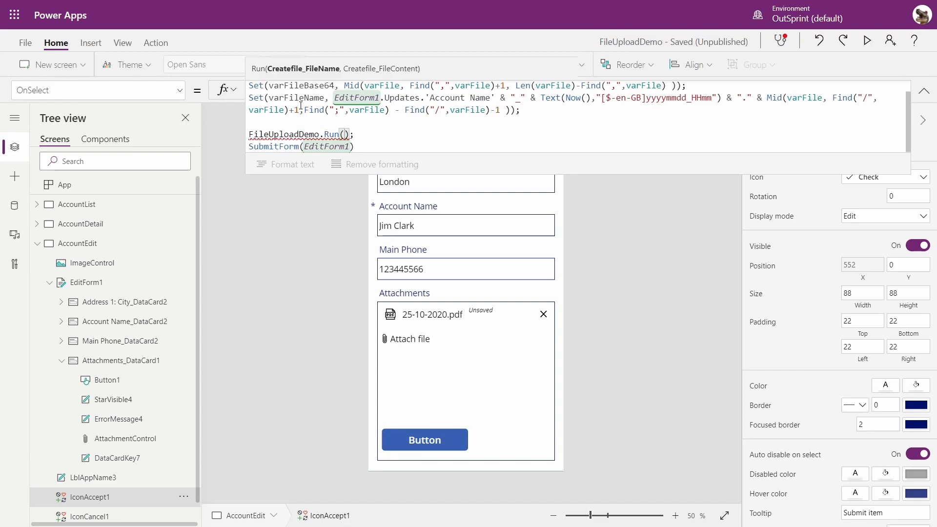
text(varFileName,varFileBase64)
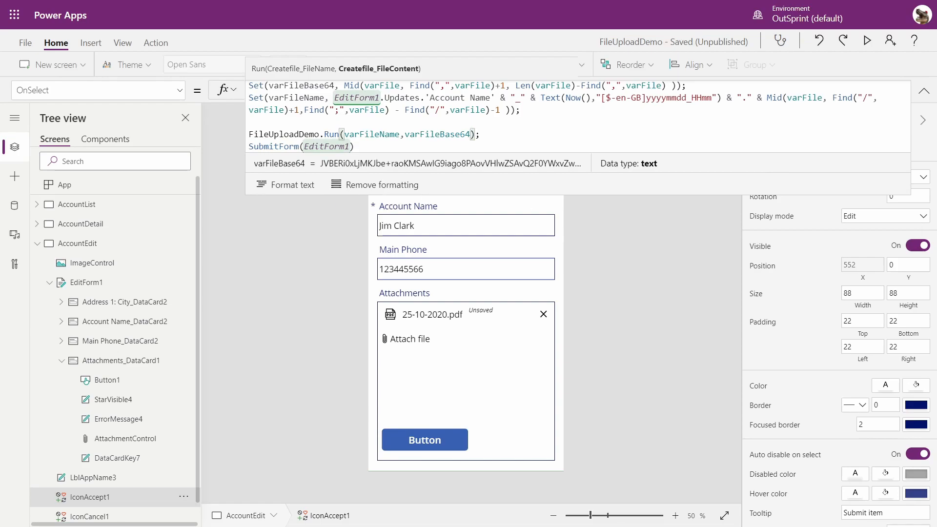
click(481, 135)
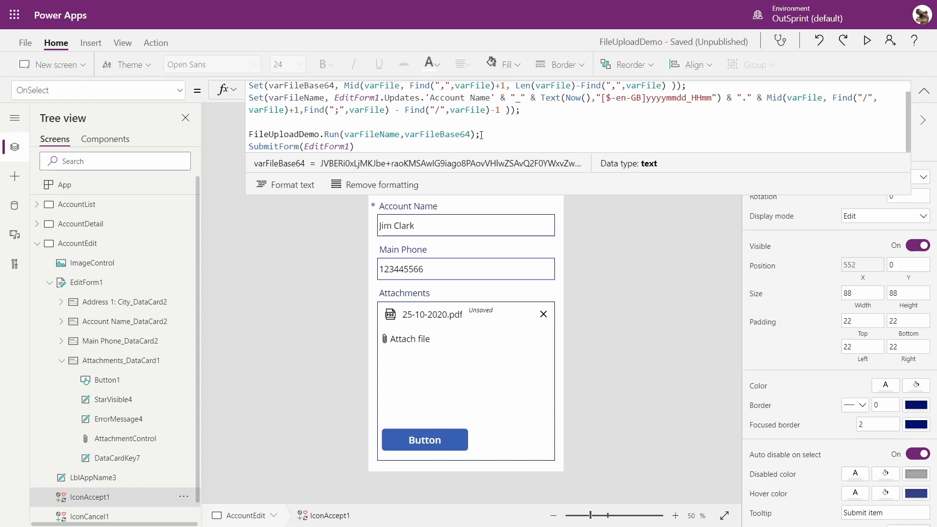
Wrap the flow call in the check icon's OnSelect as Set(varSharePointLink, FileUploadDemo.Run(varFileName,varFileBase64).sharepointlink).
click(249, 134)
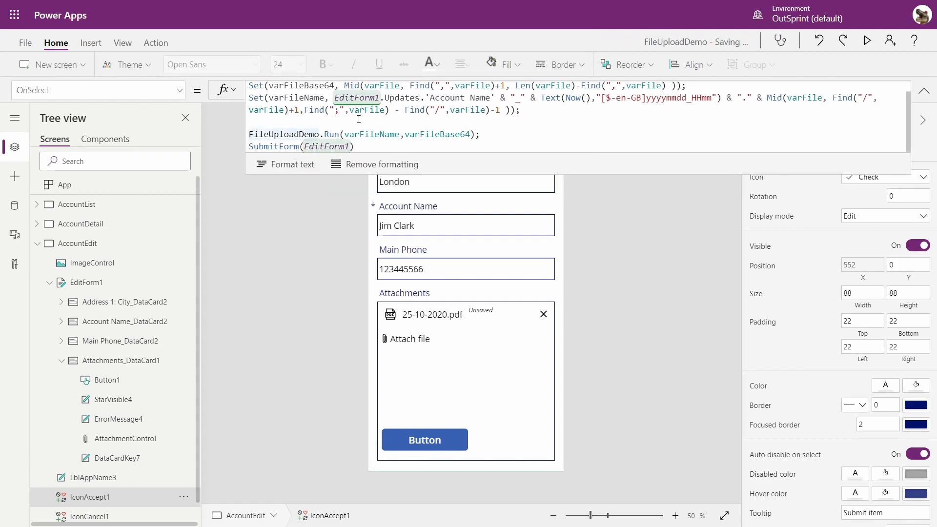
text(Set(varSharePointLink)
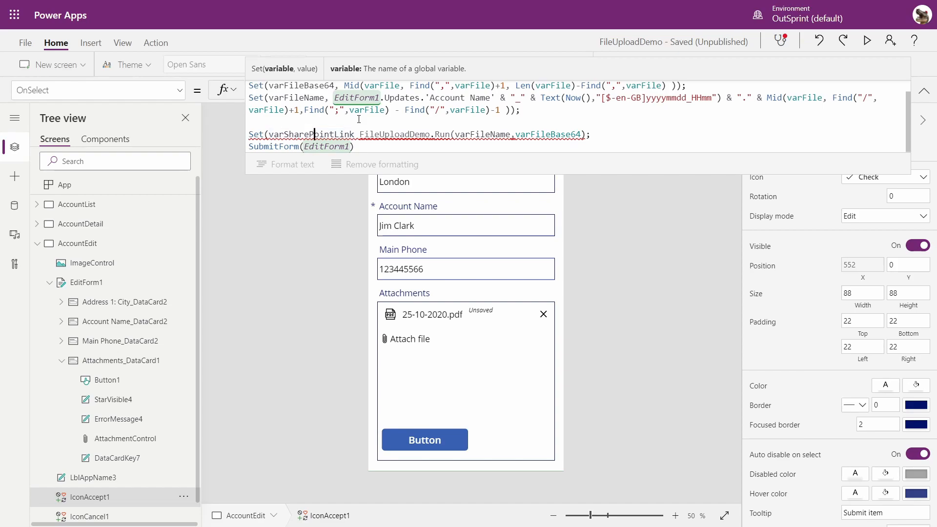
text(,)
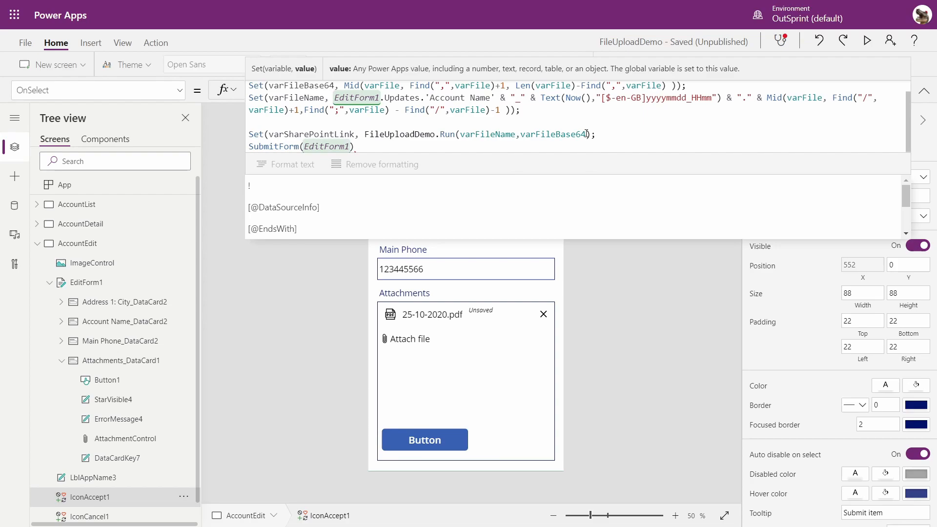
text().)
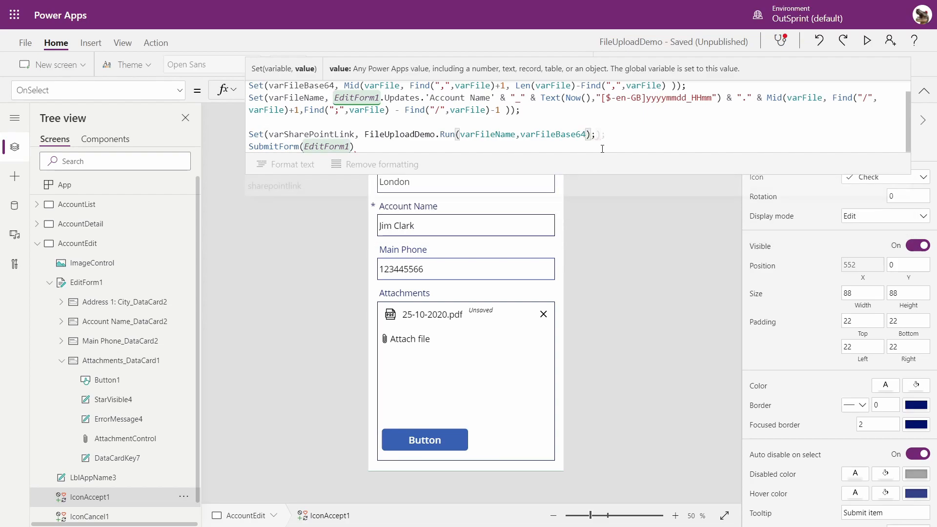
click(262, 191)
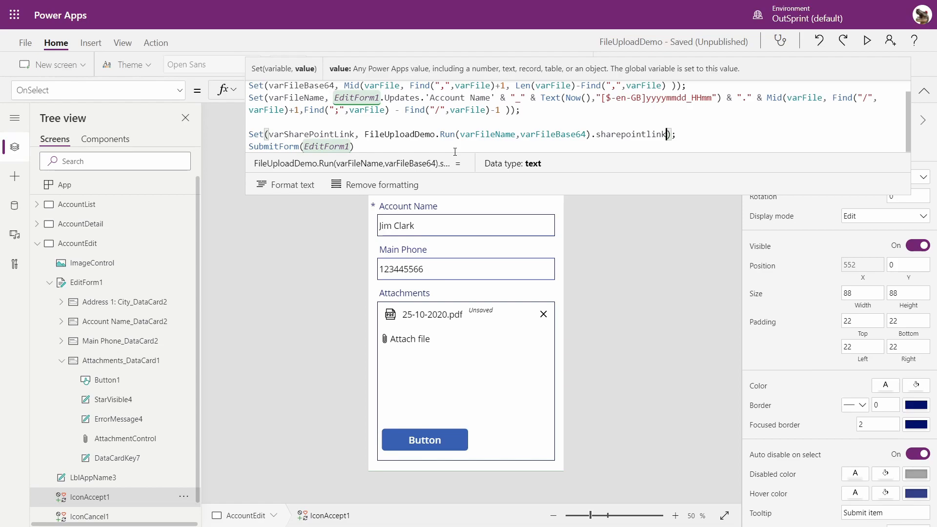
Delete Button1 from the Attachments card and collapse the expanded formula area.
click(425, 432)
click(426, 432)
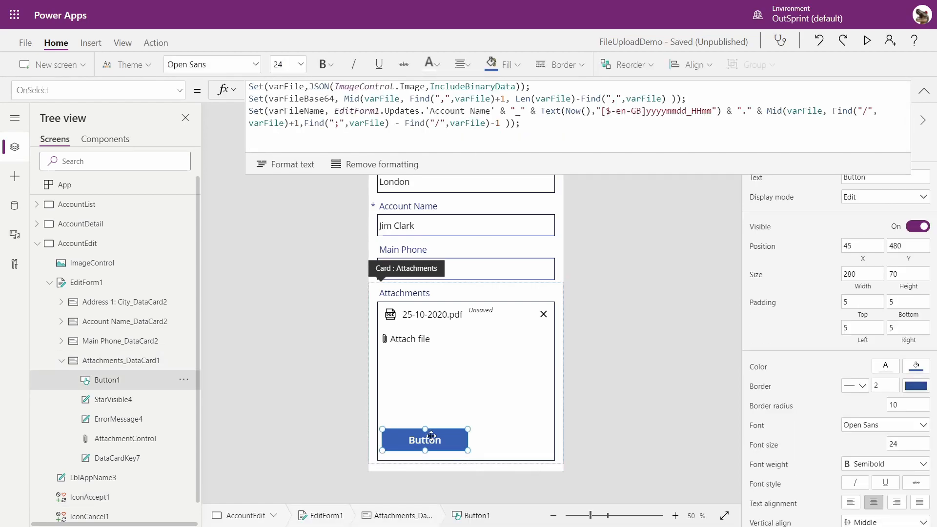
key(Delete)
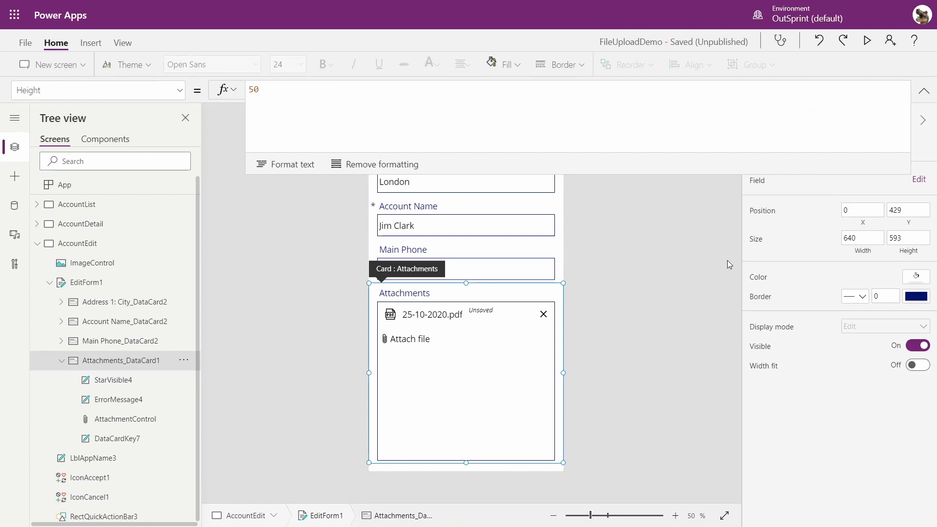
click(923, 91)
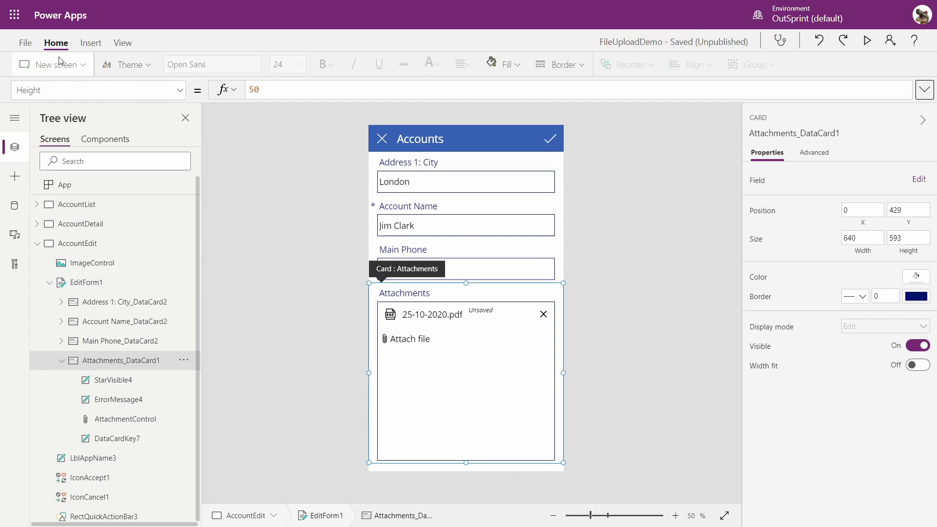
Insert a text label in the Attachments card and place it below Attach file, at about X 30, Y 310.
click(91, 43)
click(121, 64)
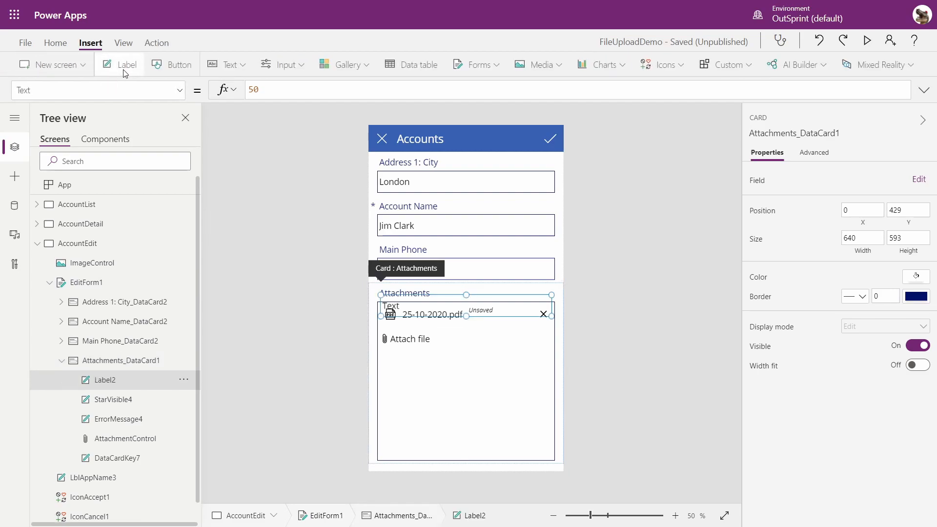
drag(459, 309, 456, 391)
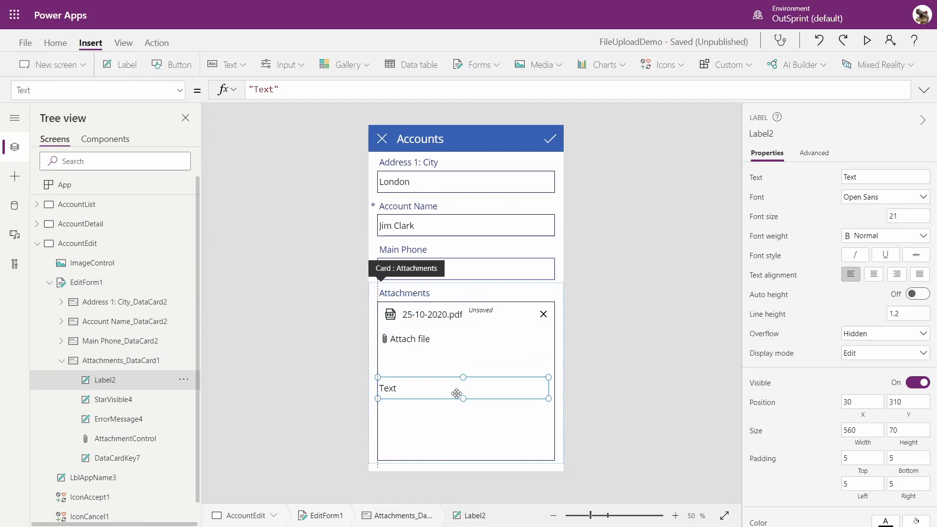
Set the new label's text to varSharePointLink and move the label down to about Y 340.
drag(281, 89, 248, 89)
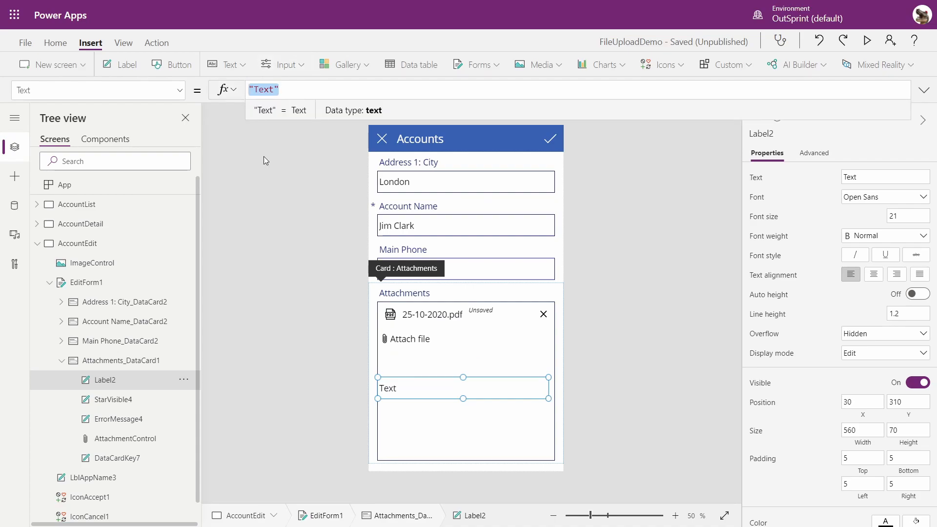
text(sha)
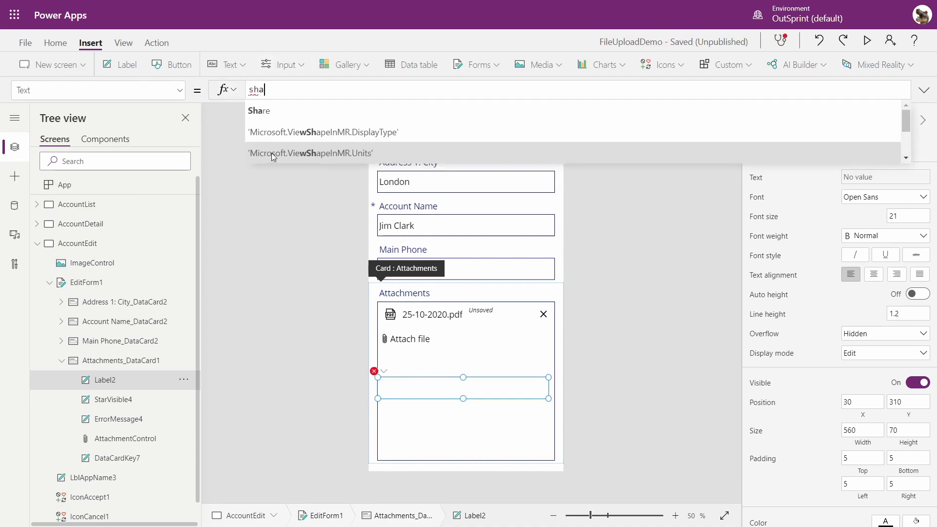
key(BackSpace)
key(BackSpace)
text(var)
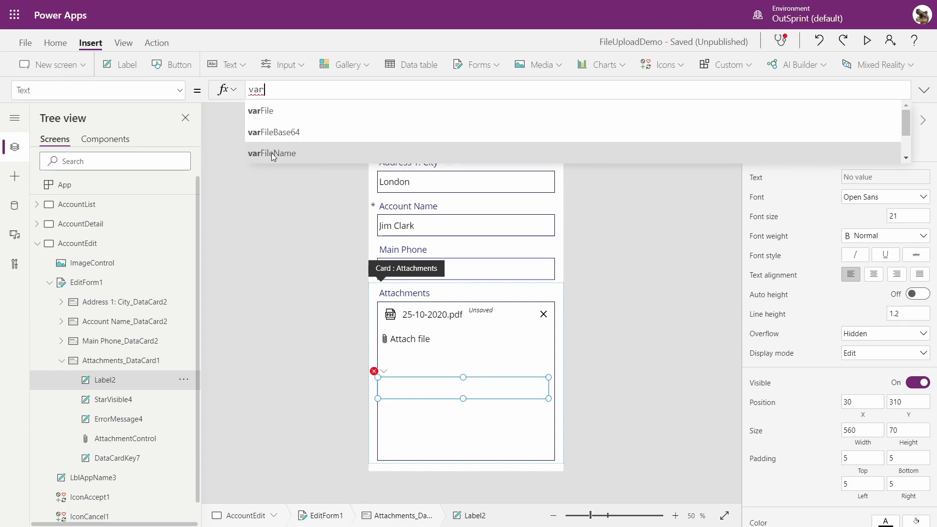
text(sh)
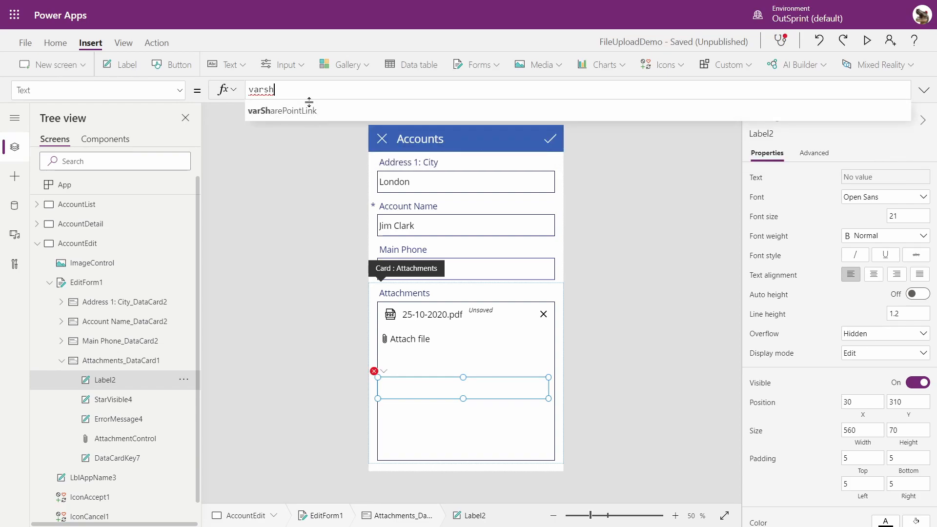
click(310, 111)
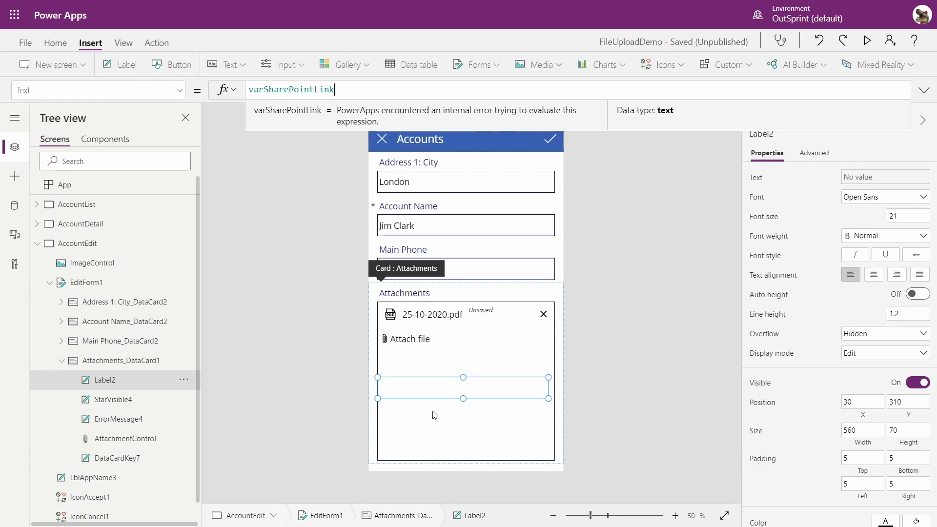
drag(435, 389, 435, 398)
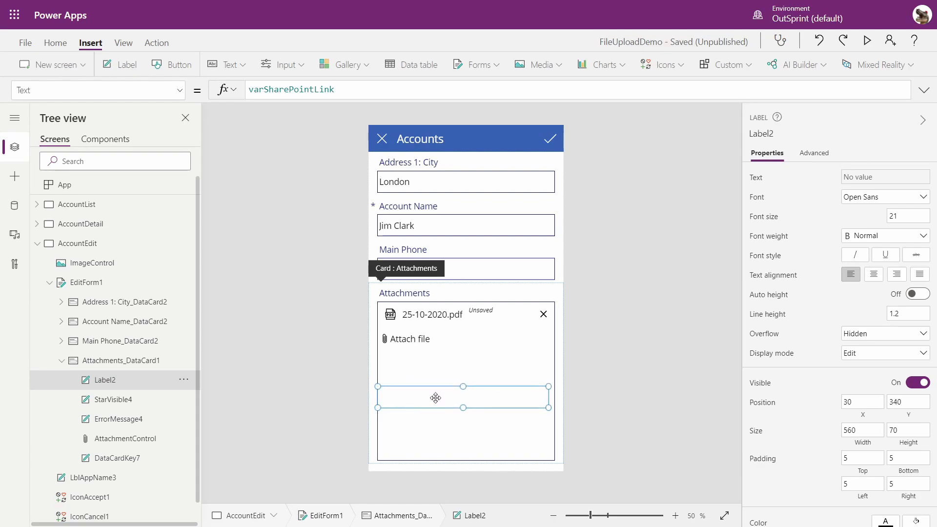
Preview the app, submit the account form with 25-10-2020.pdf attached, and close the preview.
click(866, 40)
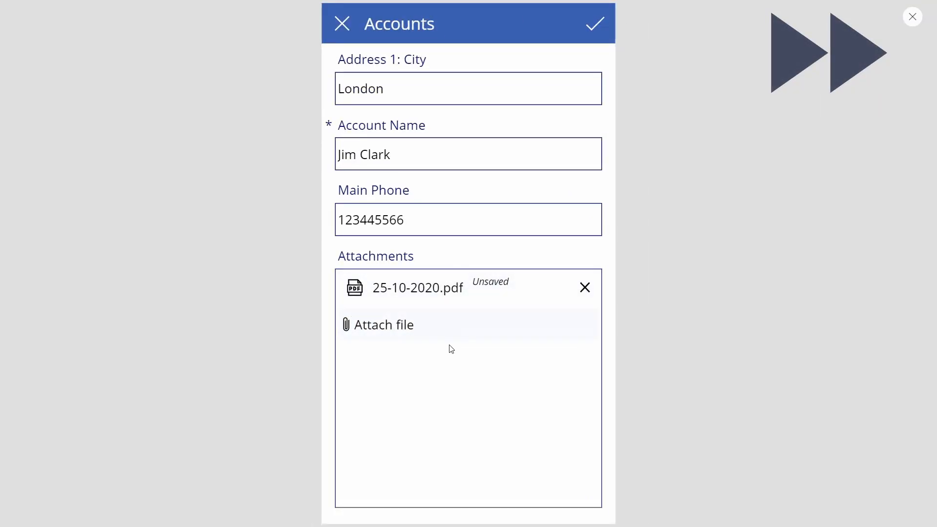
click(594, 32)
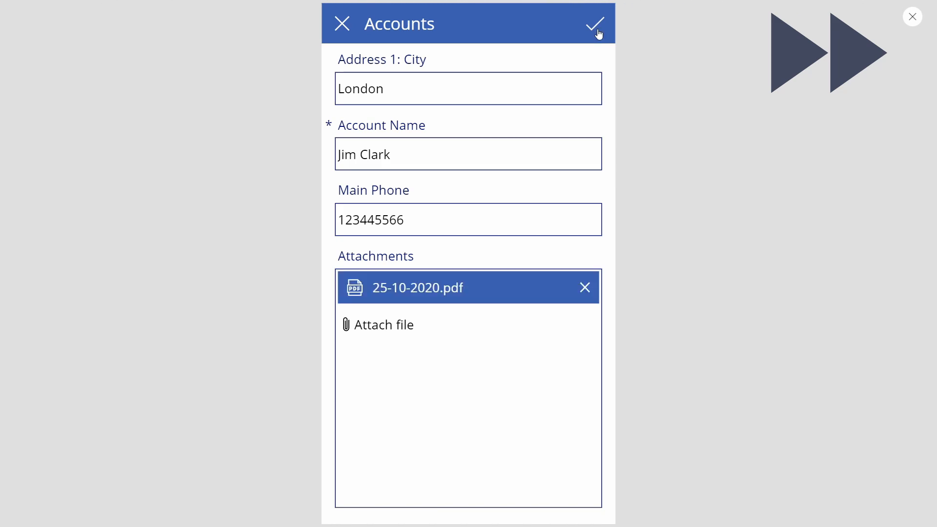
click(912, 18)
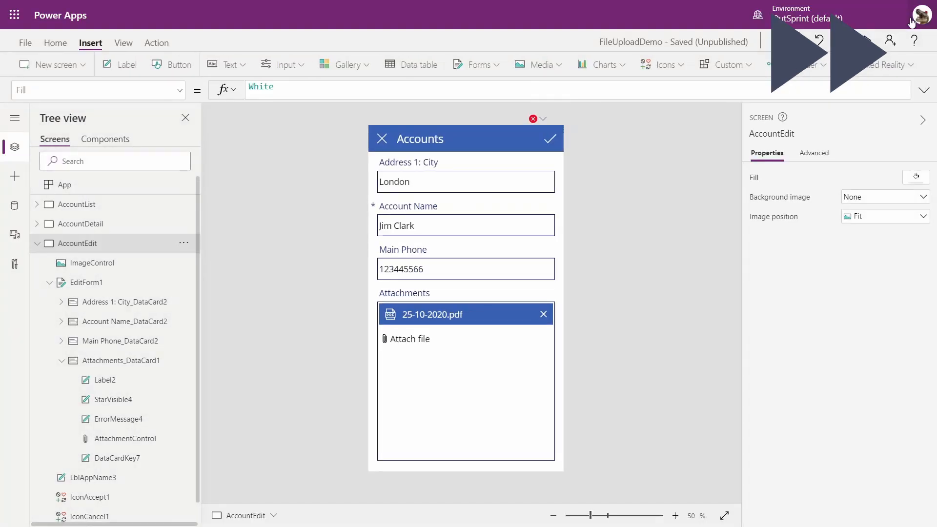
Open the details of the check icon's runtime error on the AccountEdit screen and read the issue.
click(535, 119)
click(581, 136)
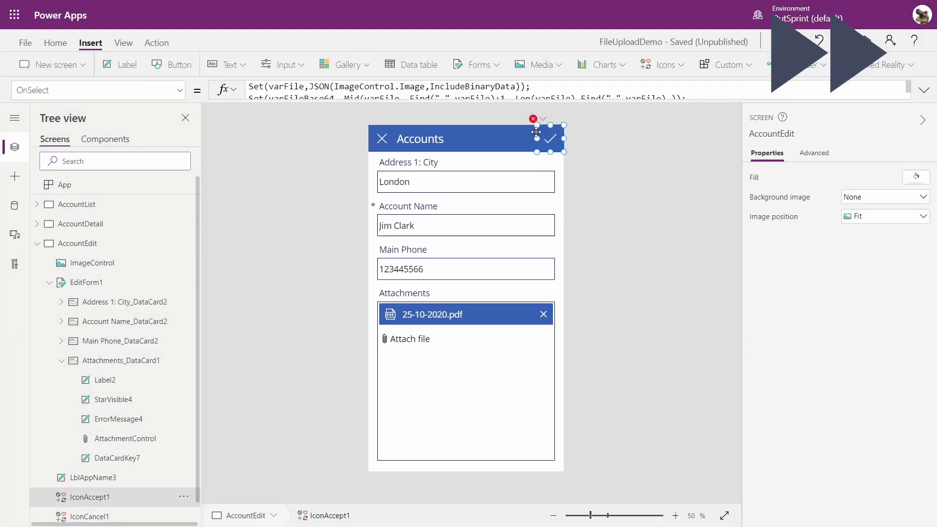
click(795, 40)
click(766, 211)
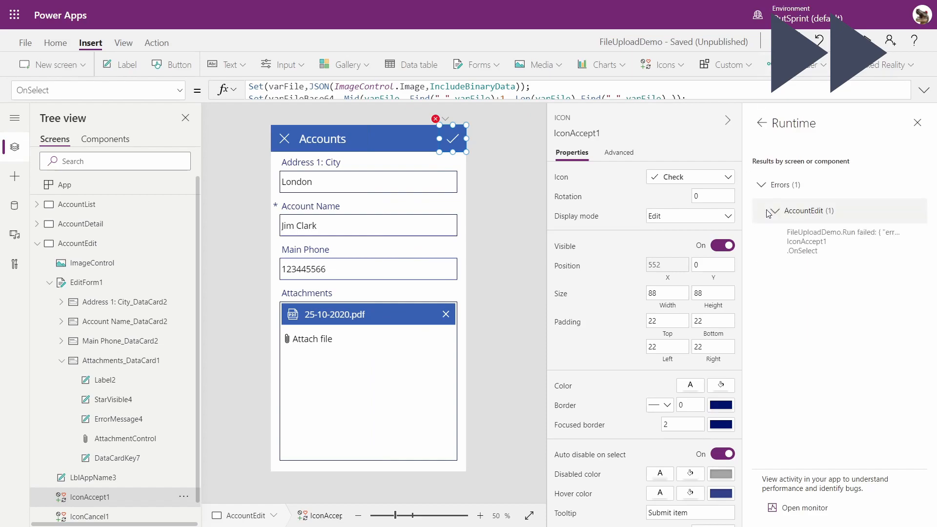
click(863, 246)
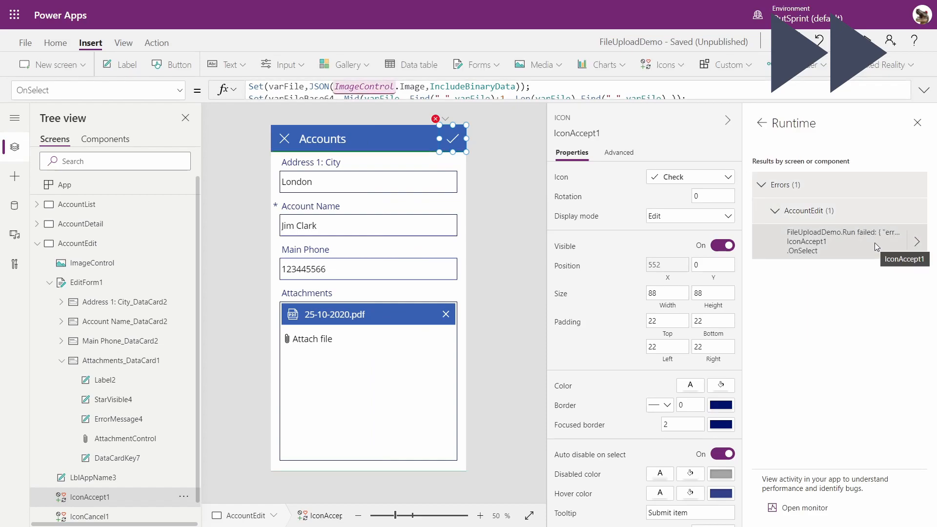
click(915, 244)
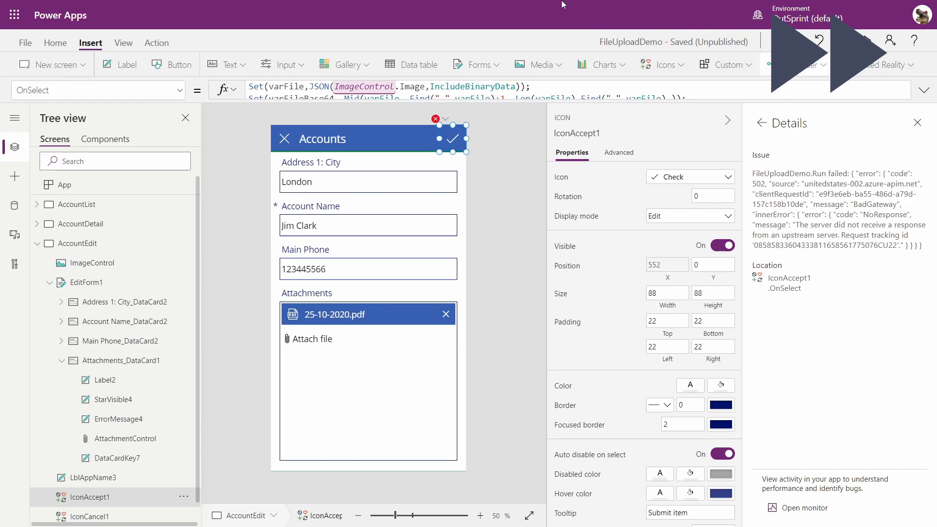
Switch to Power Automate, open the latest FileUploadDemo run, and examine the error details of its Create file action.
click(364, 9)
click(58, 120)
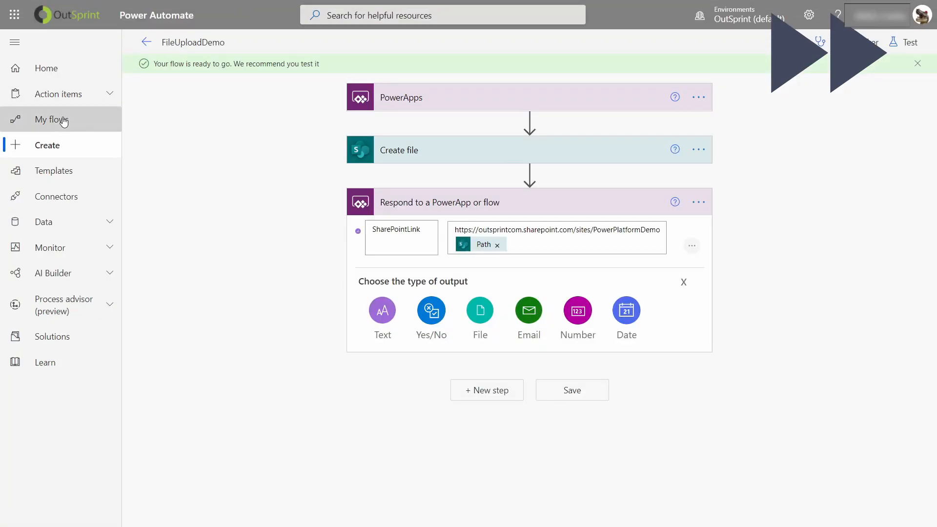
click(235, 184)
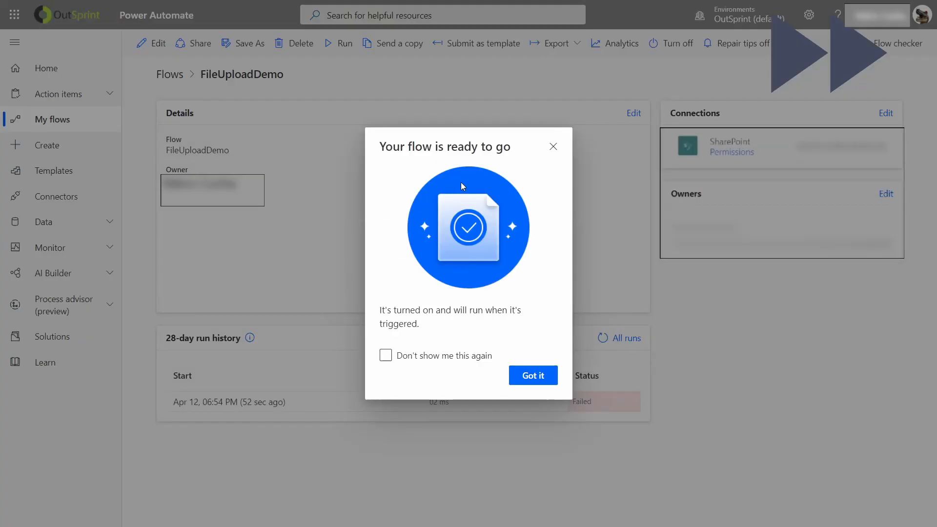
click(533, 375)
click(228, 402)
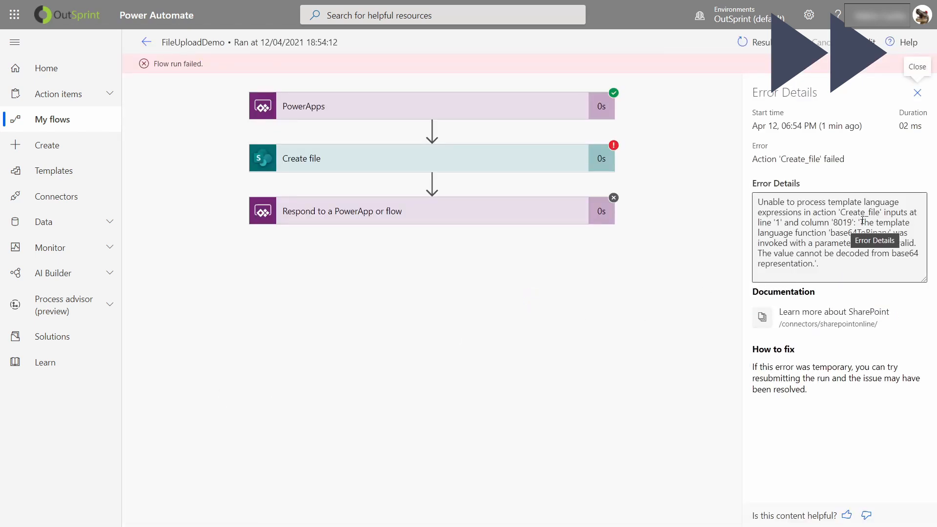
drag(767, 204, 793, 213)
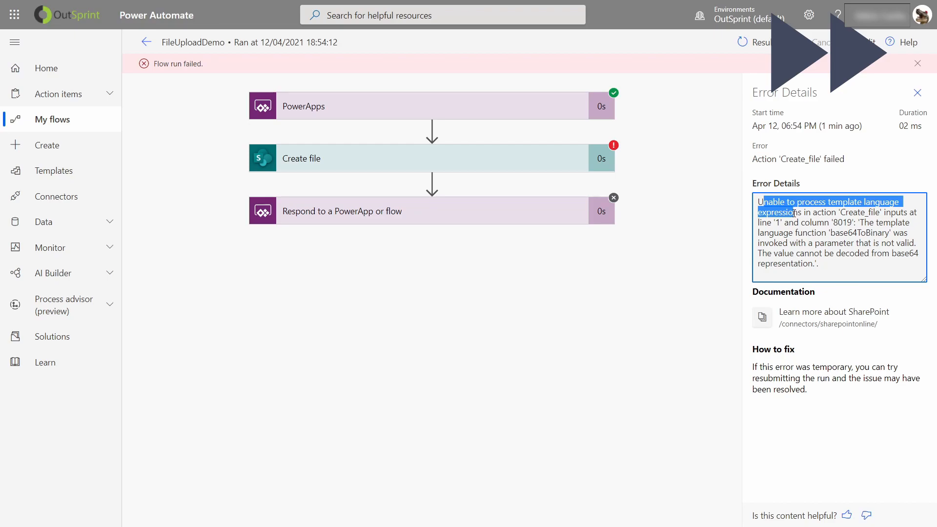
drag(796, 215, 828, 264)
click(448, 160)
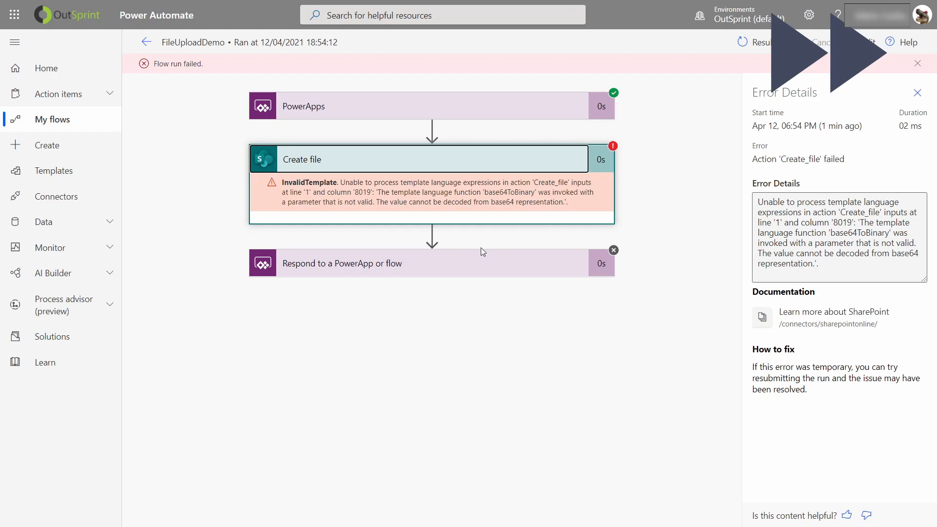
Back in Power Apps, subtract 1 from the Mid length in the check icon's varFileBase64 formula, giving Len(varFile)-Find(",",varFile)-1.
click(226, 6)
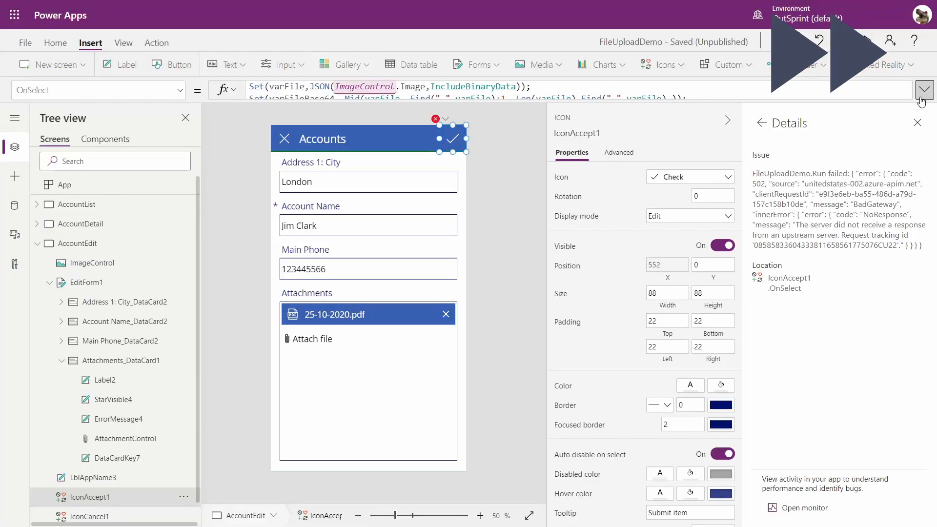
click(918, 123)
drag(708, 173, 696, 273)
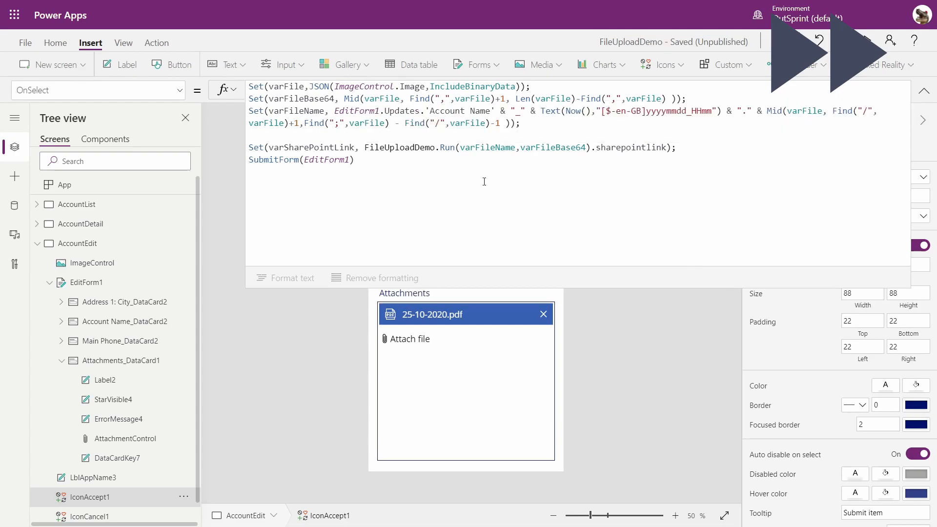
click(667, 99)
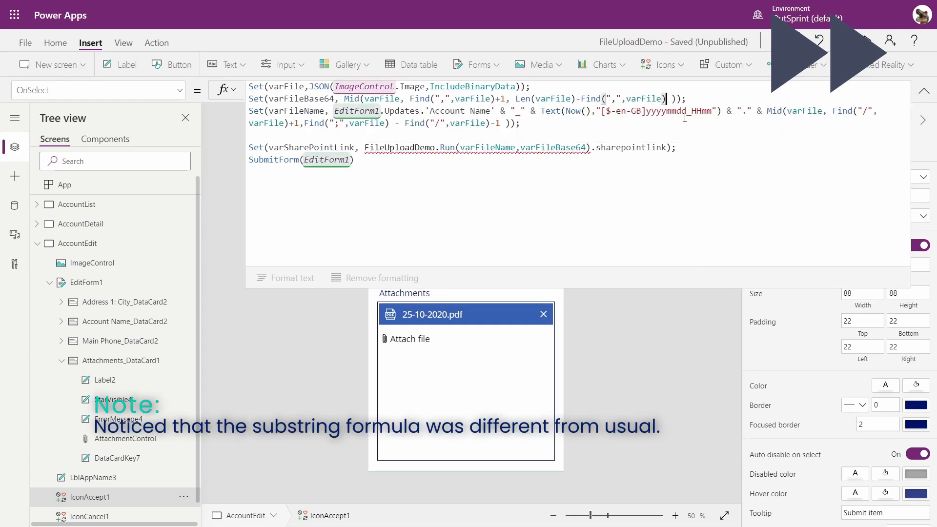
text(-1)
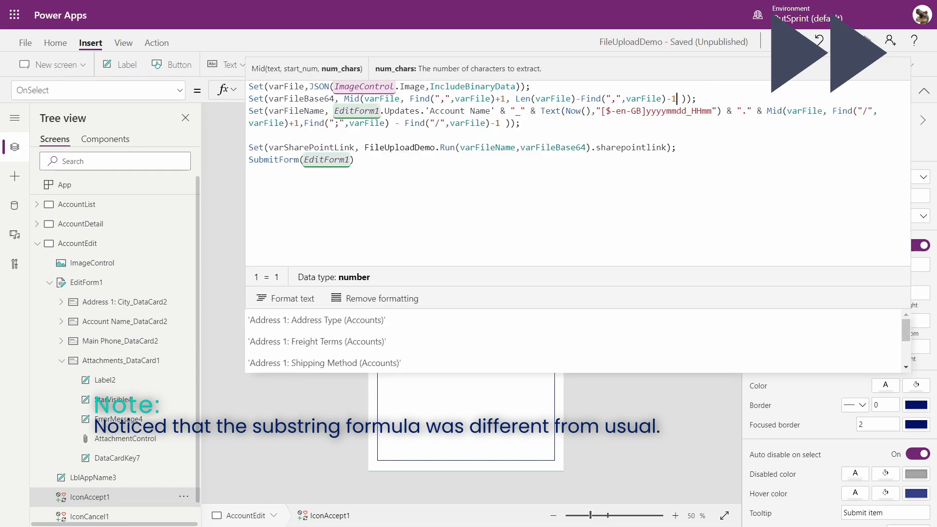
Run the preview again to submit the form with the corrected varFileBase64 formula, and return to editing.
click(867, 40)
click(596, 30)
click(912, 18)
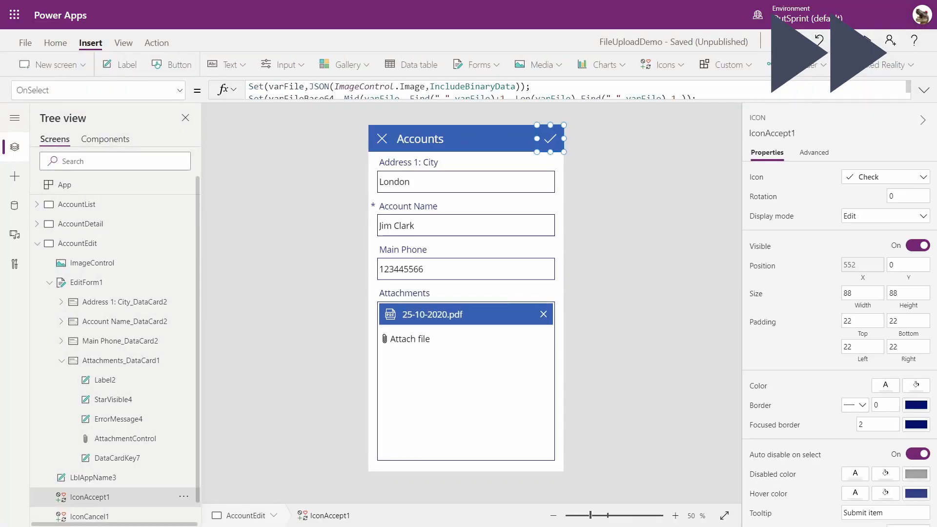
Add Notify("success",NotificationType.Success); after SubmitForm(EditForm1); in the check icon's OnSelect formula.
click(923, 89)
click(363, 157)
key(Return)
text(;)
key(Return)
text(Notify("success",)
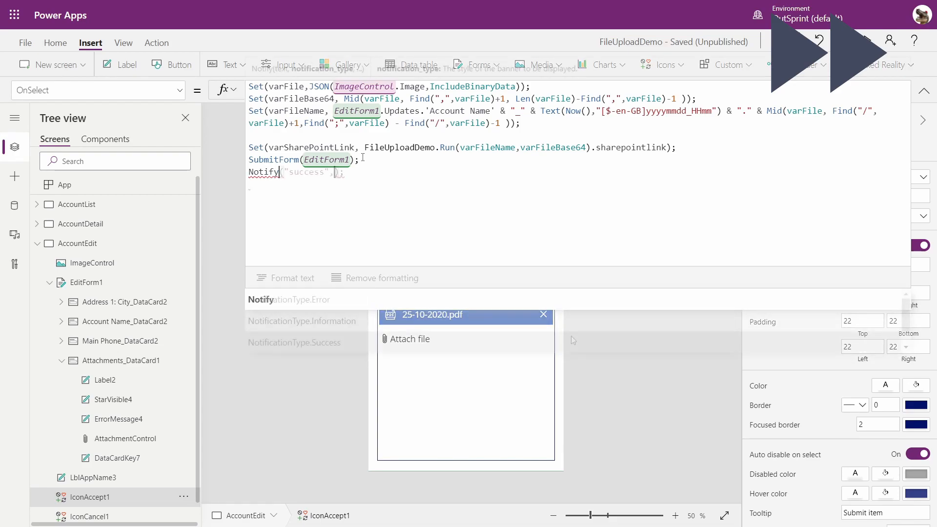
click(318, 344)
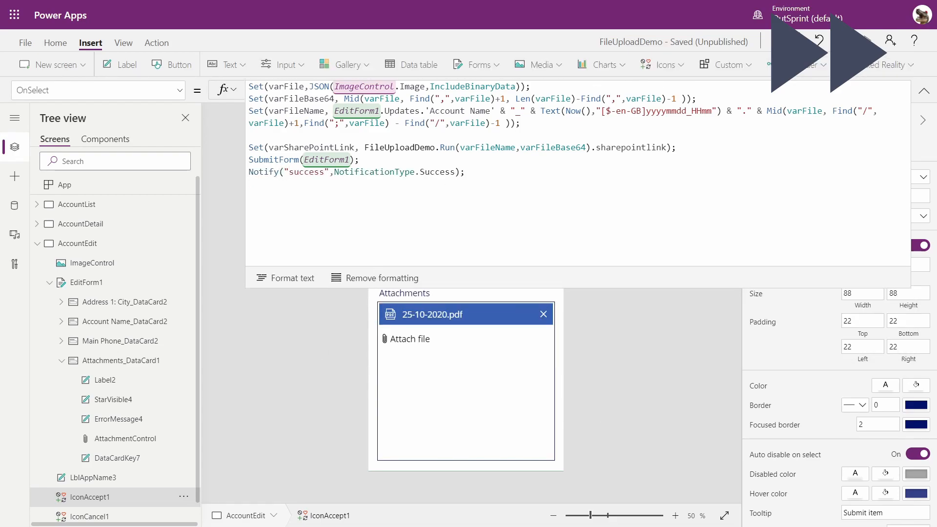
Preview the app, submit the form with its 25-10-2020.pdf attachment, and return to editing.
click(865, 41)
click(603, 27)
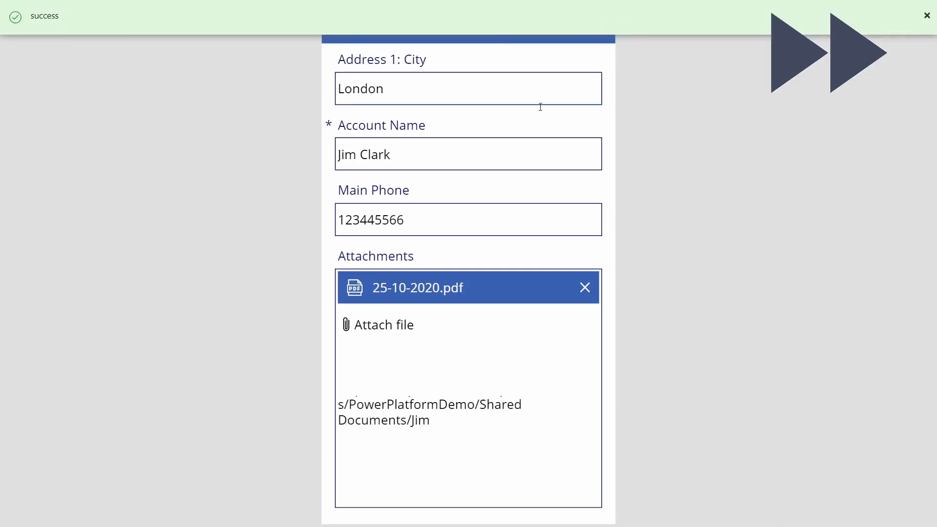
key(Escape)
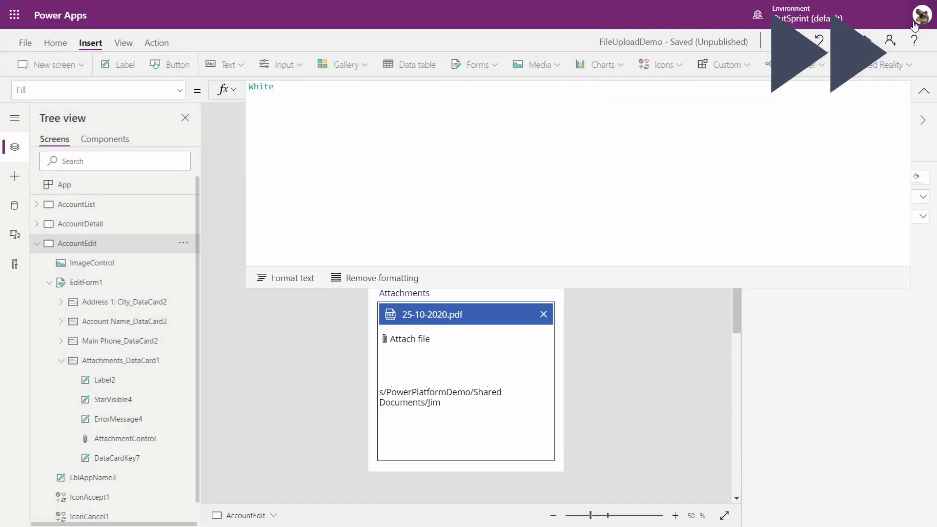
Inspect the full value of the varSharePointLink global variable, and return to the AccountEdit screen.
click(123, 43)
click(246, 64)
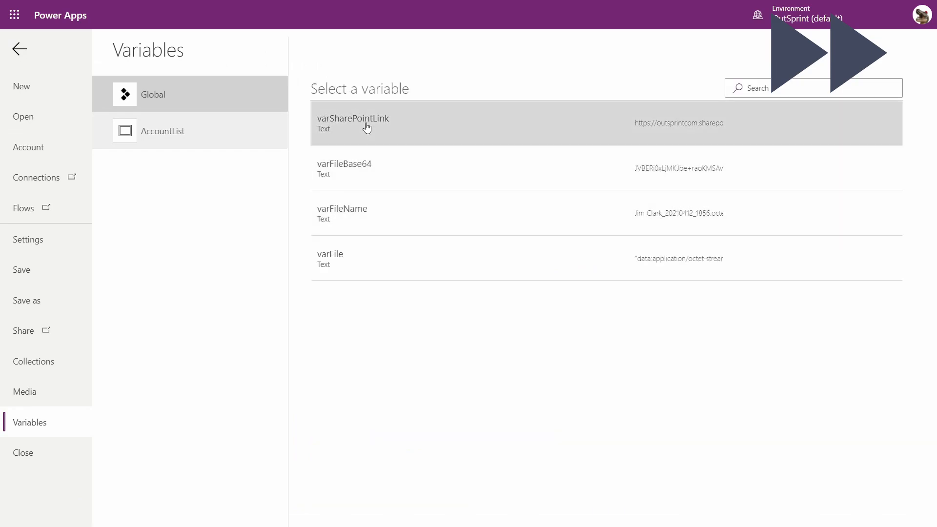
click(367, 128)
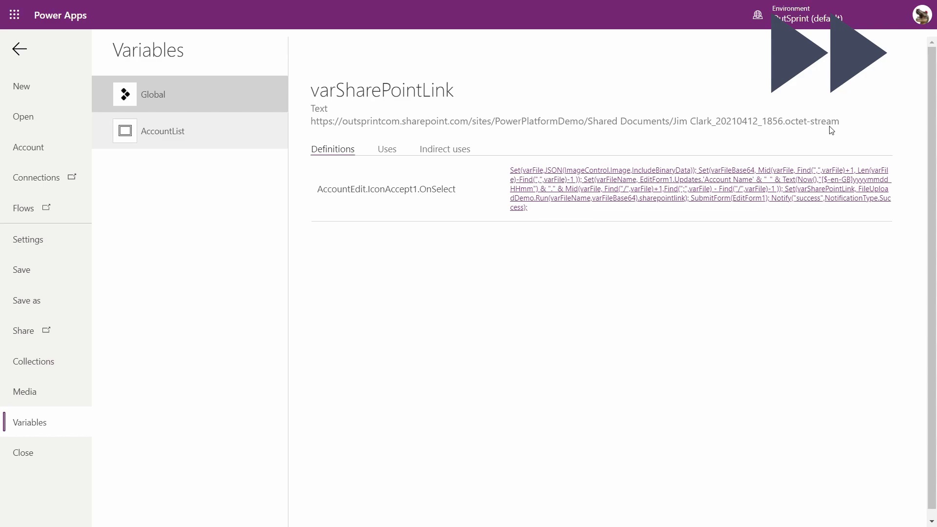
click(20, 50)
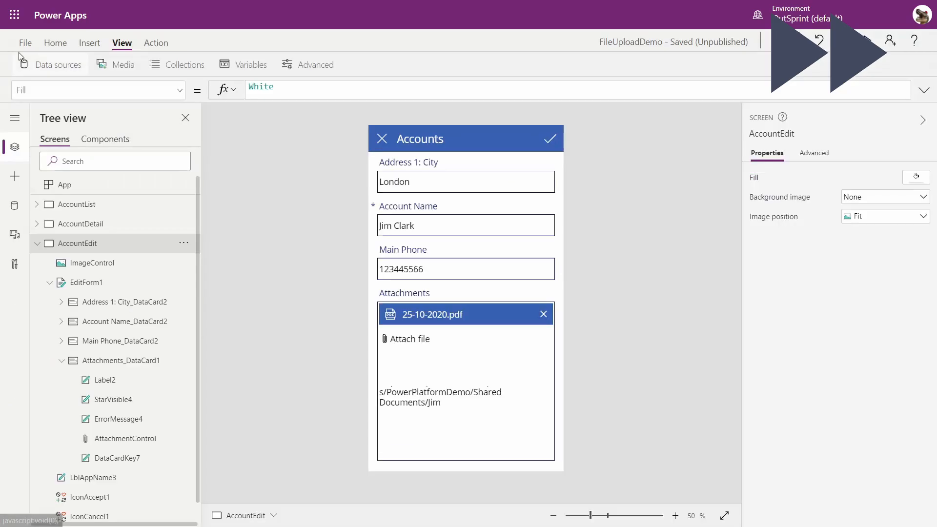
Switch to Power Automate to check the FileUploadDemo run history, and open the Power Platform Demo SharePoint document library in a new tab.
click(420, 391)
click(329, 14)
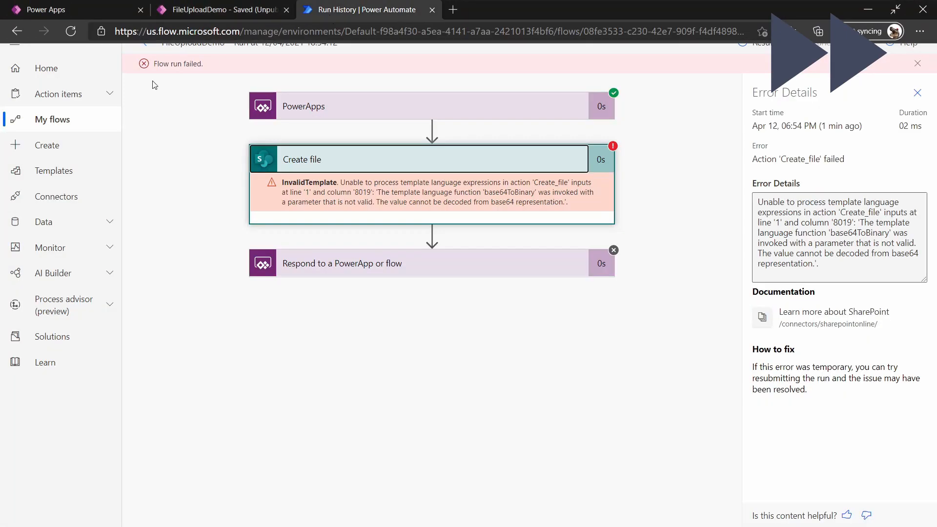
click(55, 119)
click(252, 183)
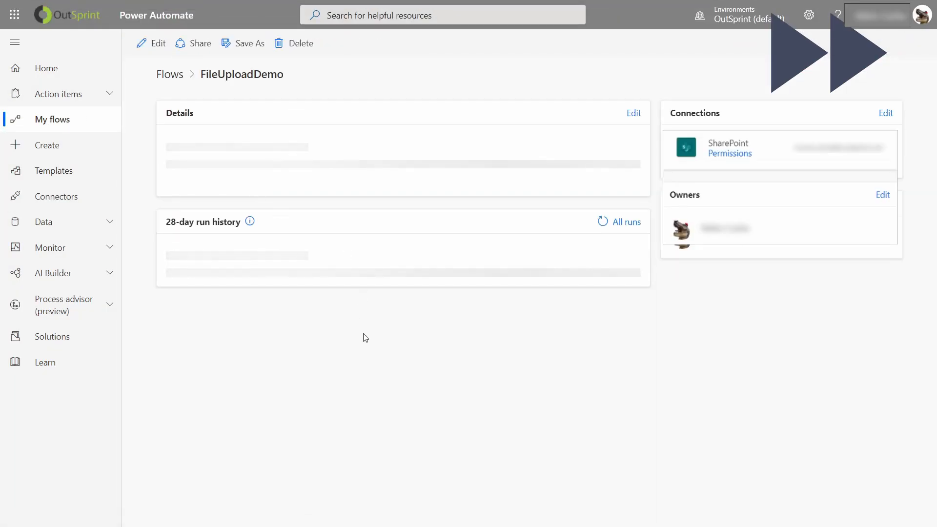
key(ctrl+t)
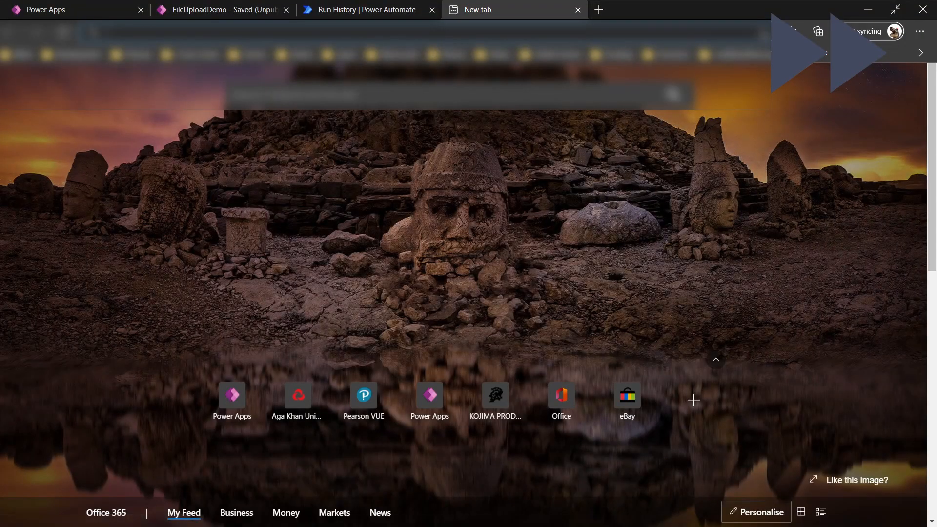
click(85, 33)
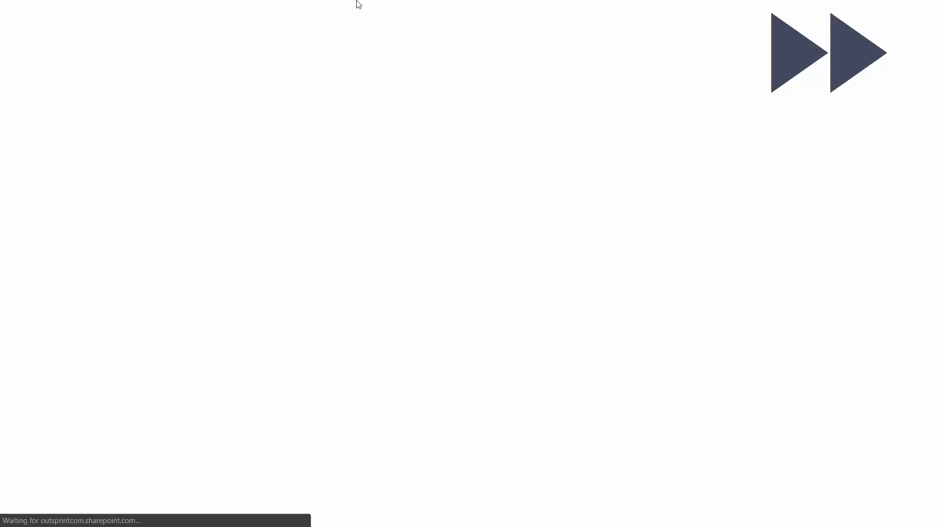
click(343, 10)
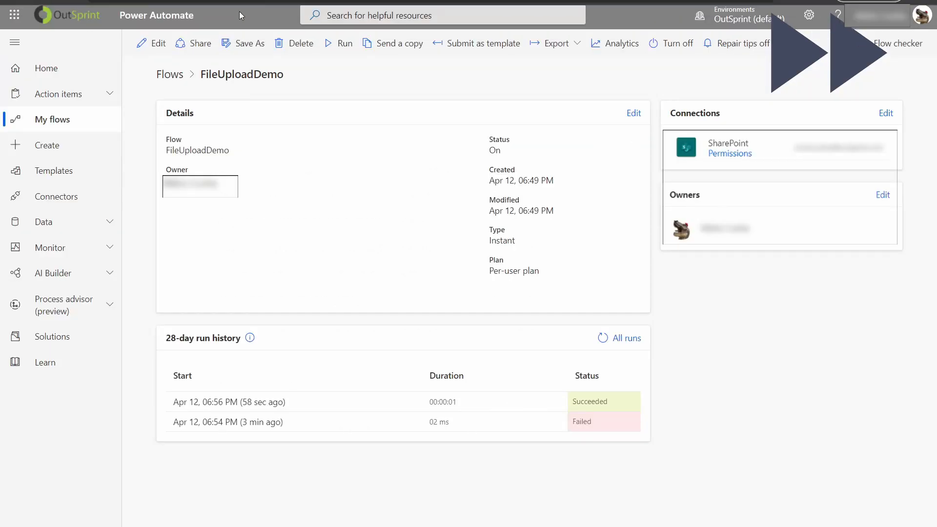
Back in Power Apps, review the check icon's OnSelect formula against the value of the varFile global variable.
click(239, 10)
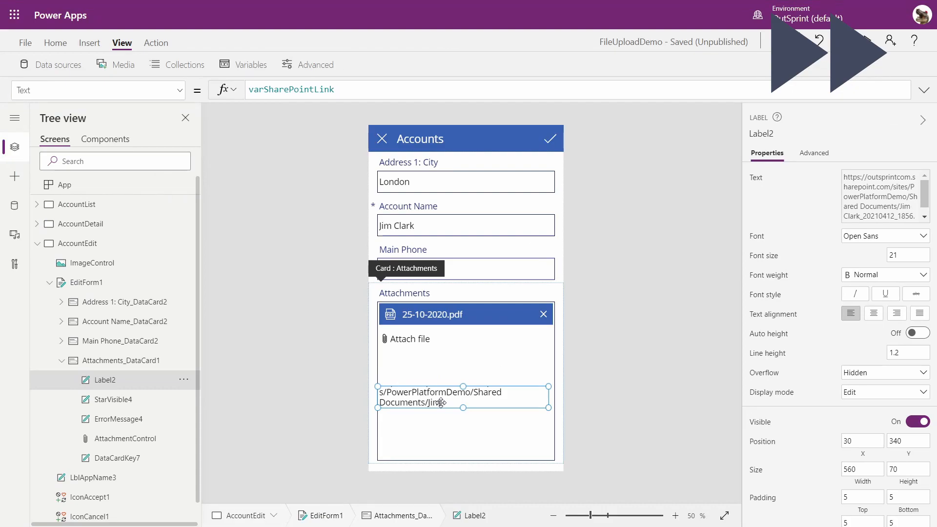
click(544, 136)
click(619, 98)
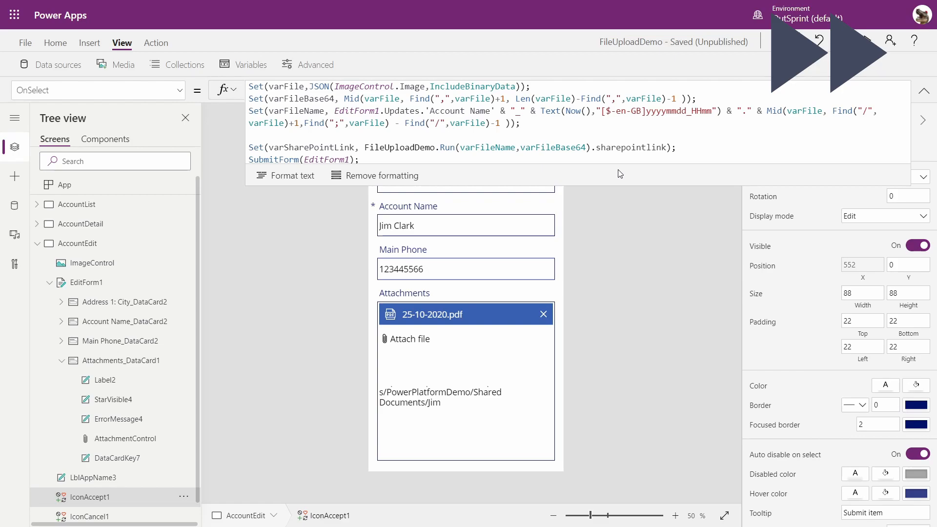
click(244, 64)
click(273, 78)
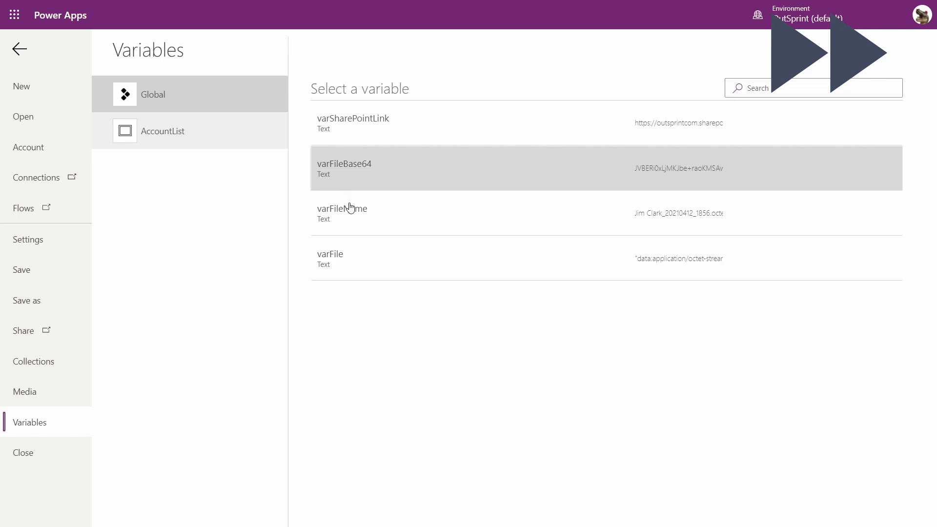
click(361, 254)
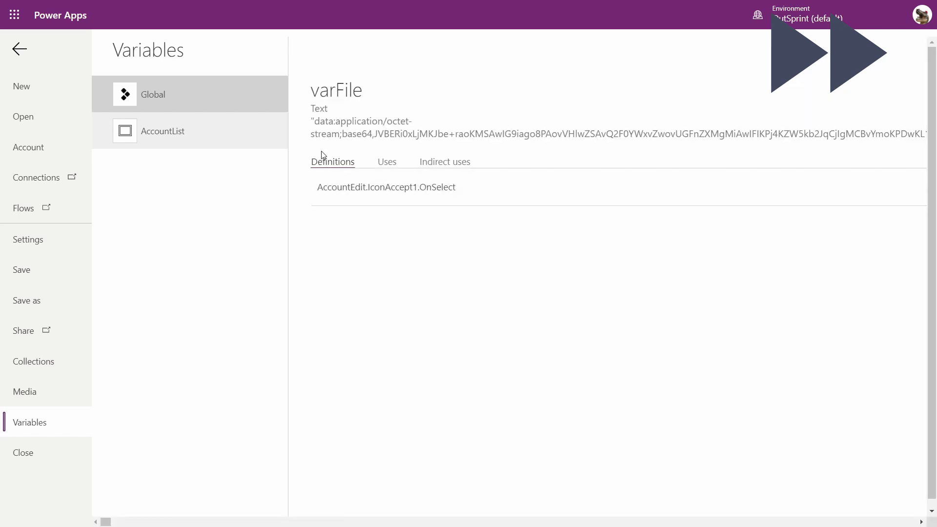
click(28, 55)
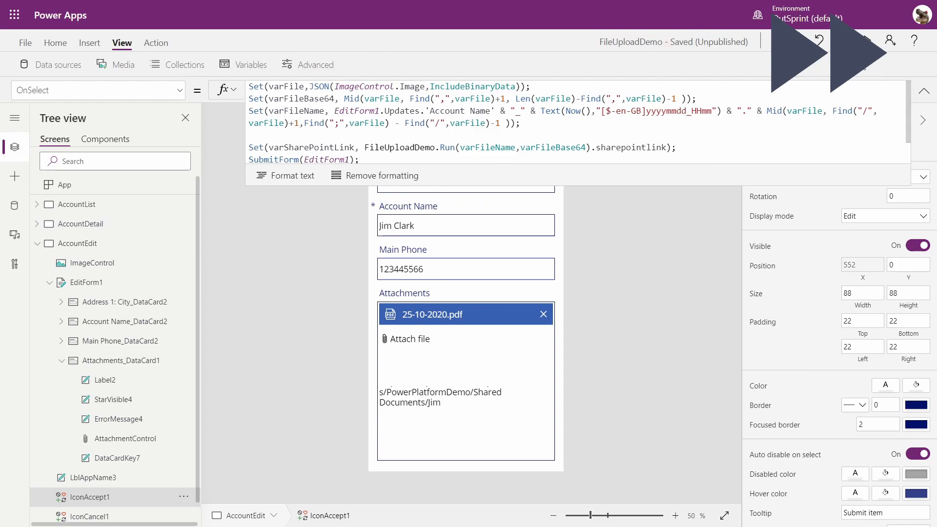
Save the FileUploadDemo app and return to the editor.
key(F5)
click(918, 21)
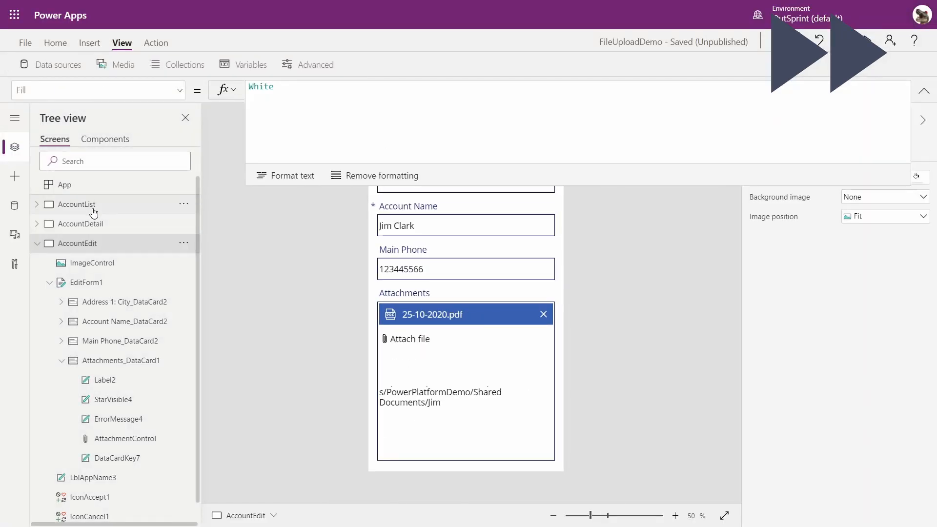
click(25, 42)
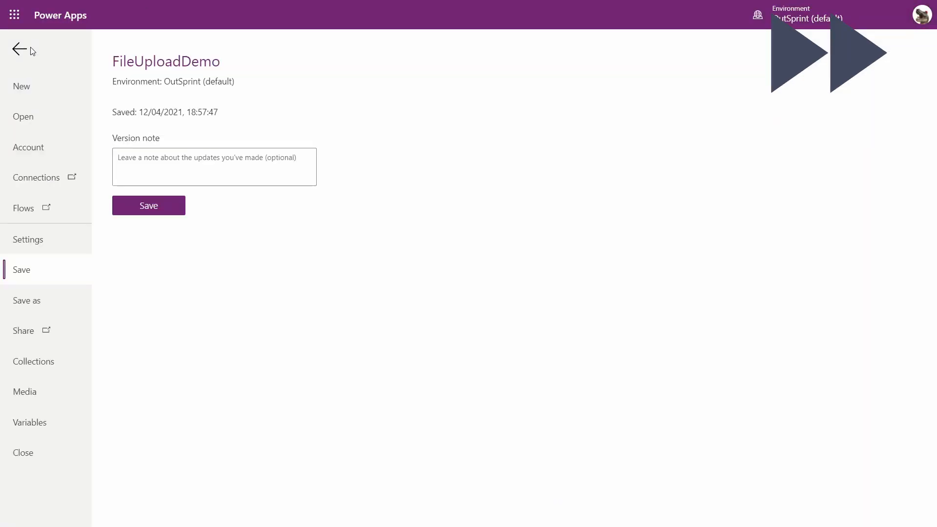
click(163, 205)
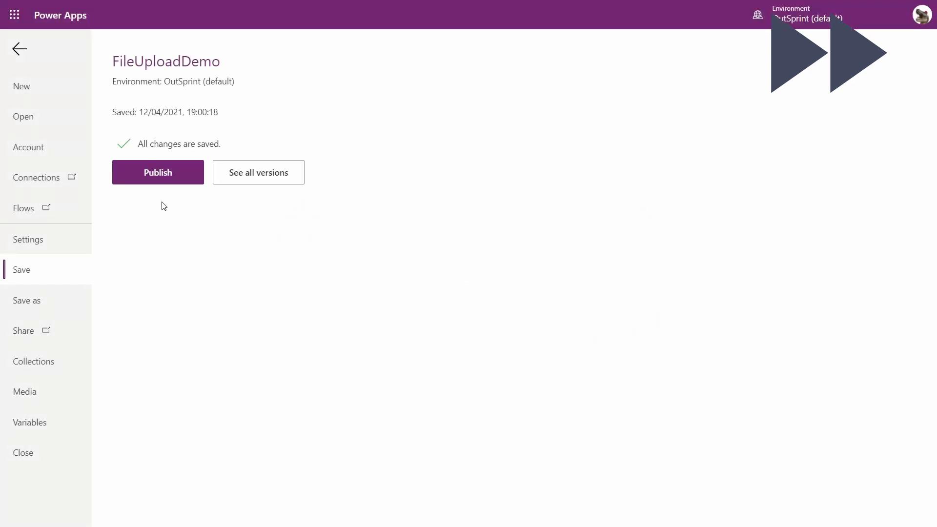
click(22, 51)
Close the current app editor, reopen FileUploadDemo for editing from Power Apps, and allow its SharePoint permission.
click(287, 11)
click(518, 97)
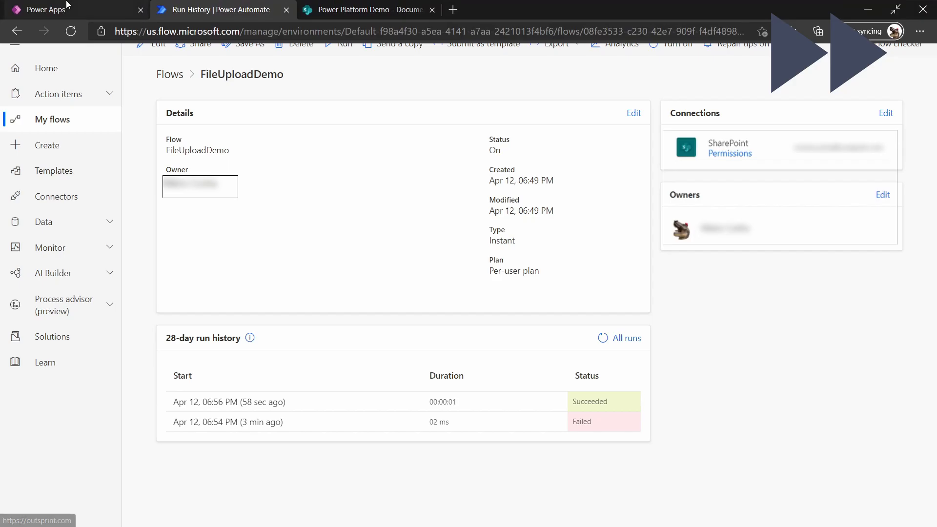
click(67, 10)
click(548, 301)
click(448, 175)
click(461, 192)
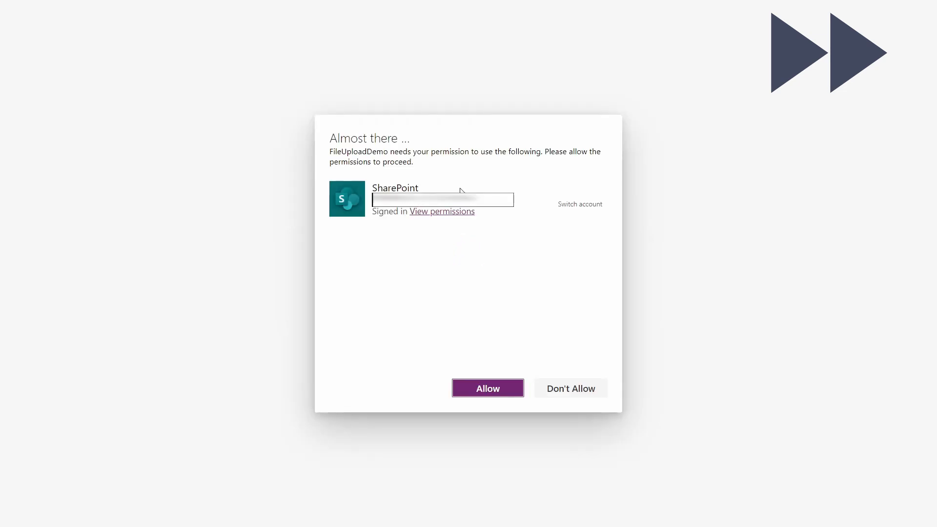
click(484, 390)
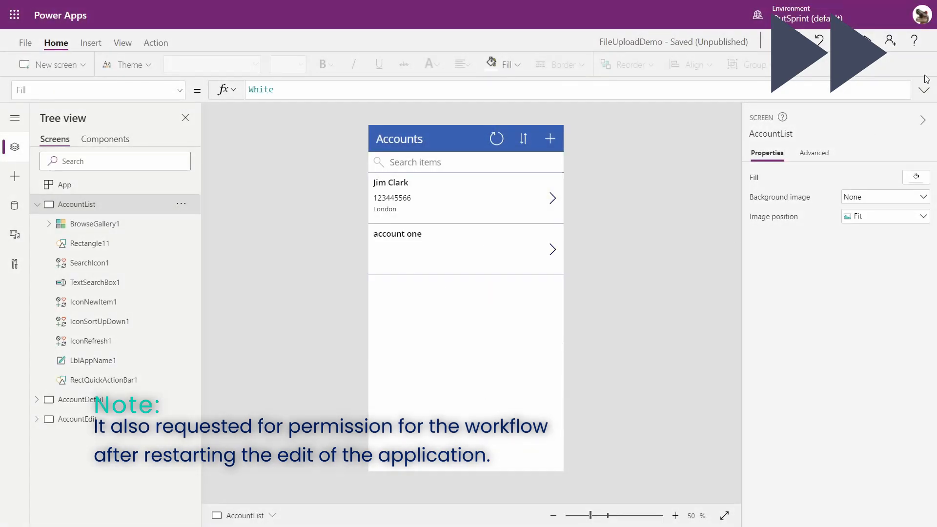
In the app preview, open the London account for editing and replace the 25-10-2020.pdf attachment with 24-11-2020.pdf.
click(867, 41)
click(532, 99)
click(603, 27)
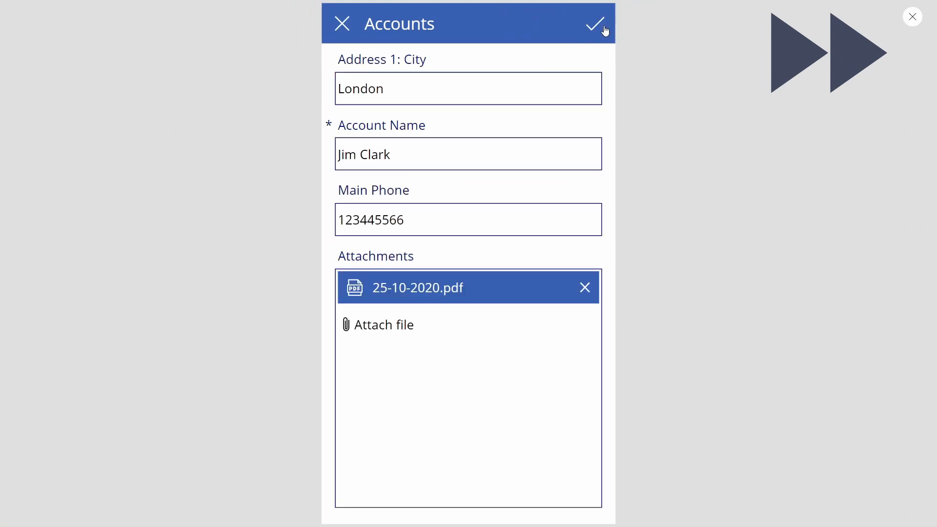
click(585, 288)
click(409, 321)
click(136, 167)
click(346, 275)
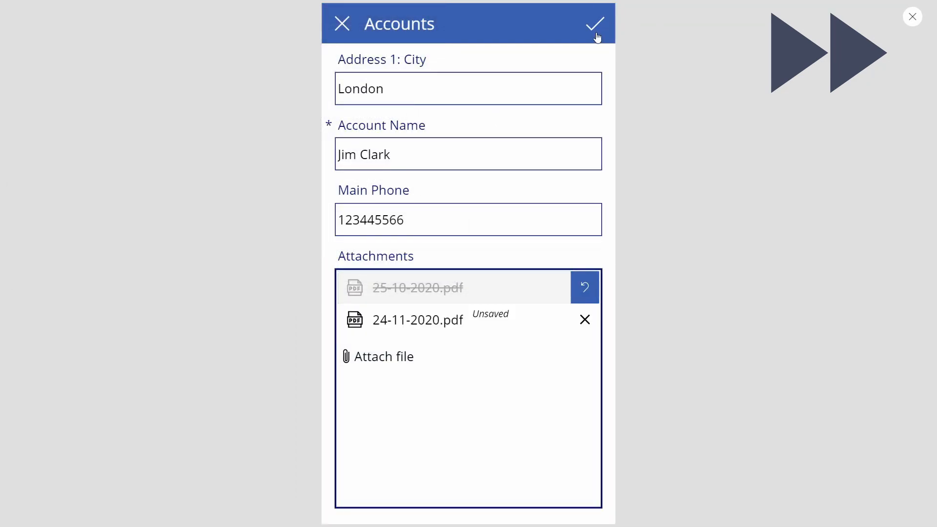
Submit the account form with the new attachment, dismiss the notifications, and leave the preview.
click(596, 24)
click(928, 16)
click(926, 18)
key(Escape)
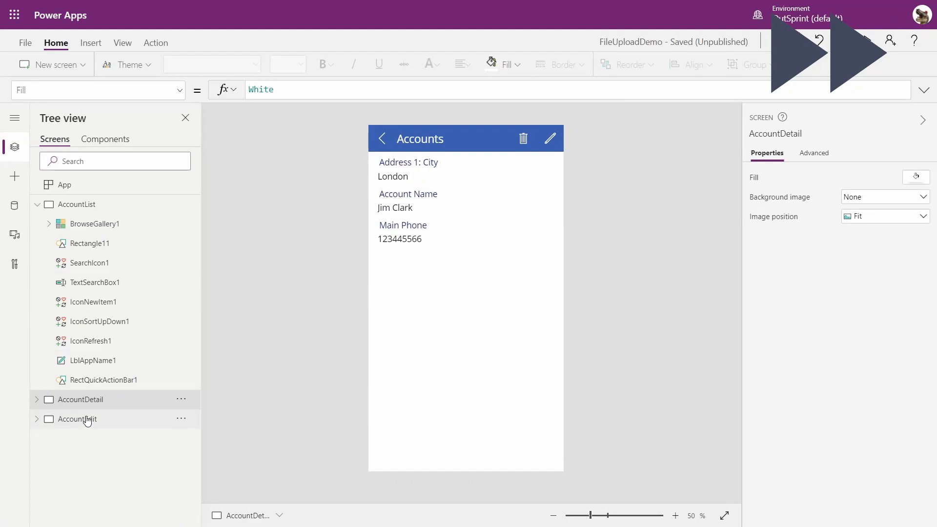
Select the AccountEdit screen and examine the file name and extension in the varSharePointLink variable.
click(86, 422)
click(123, 42)
click(240, 72)
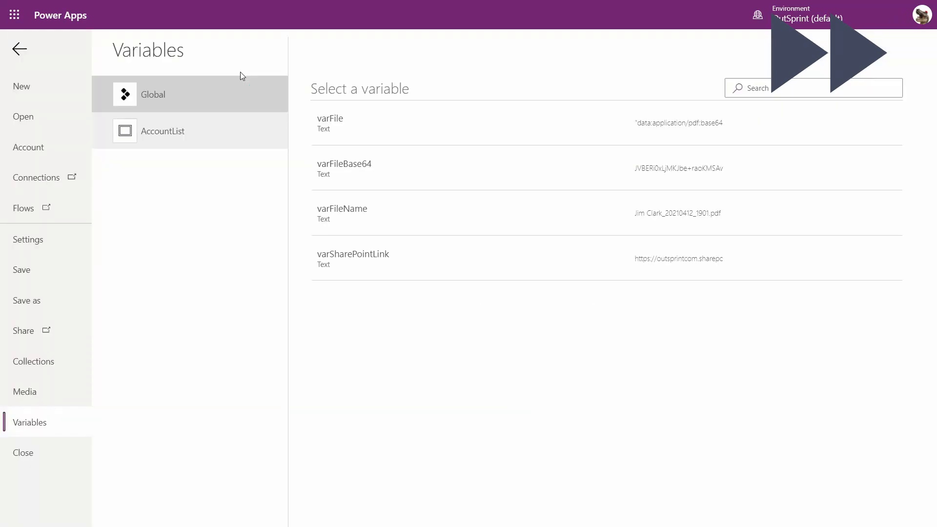
click(335, 261)
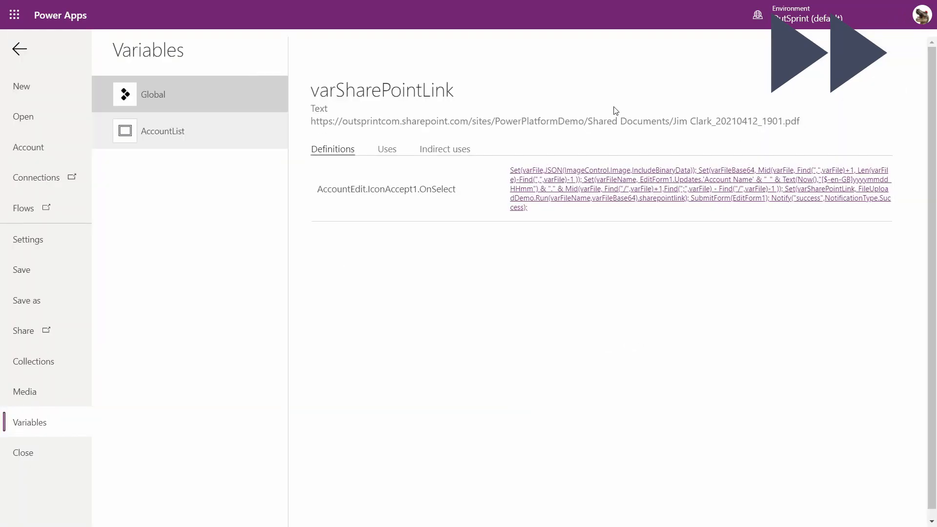
Refresh the FileUploadDemo run history in Power Automate, and check the SharePoint document library for the uploaded file.
click(335, 13)
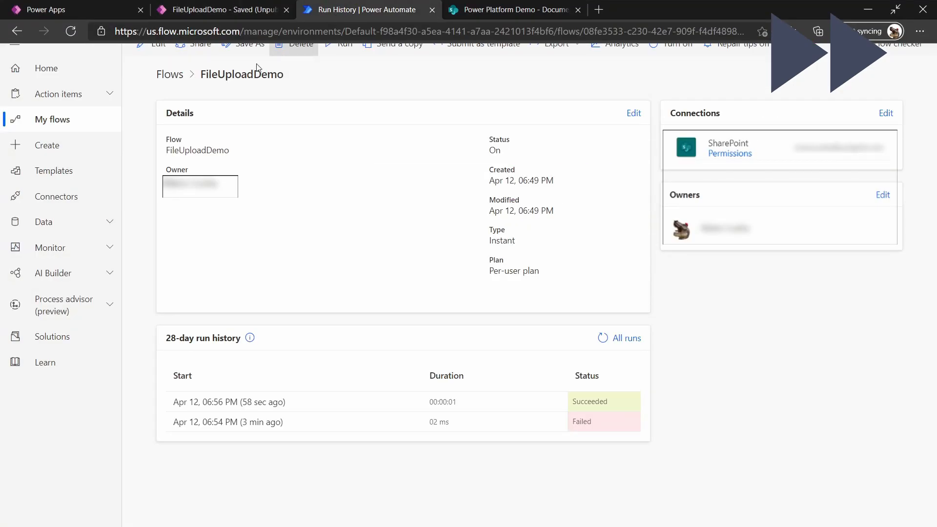
click(601, 344)
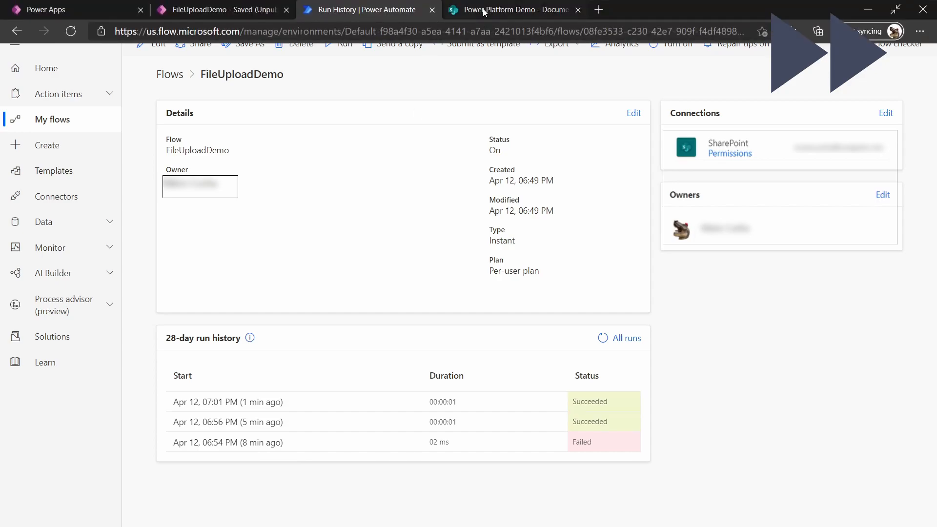
click(482, 8)
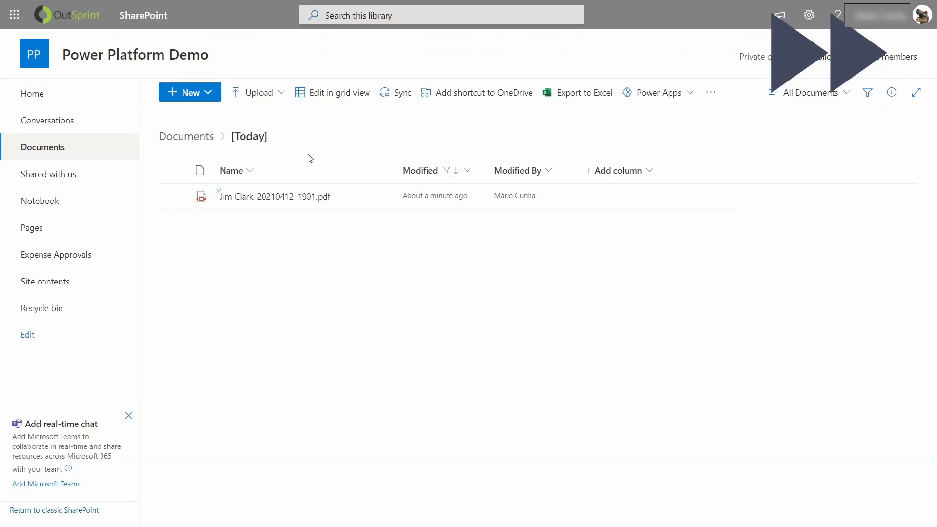